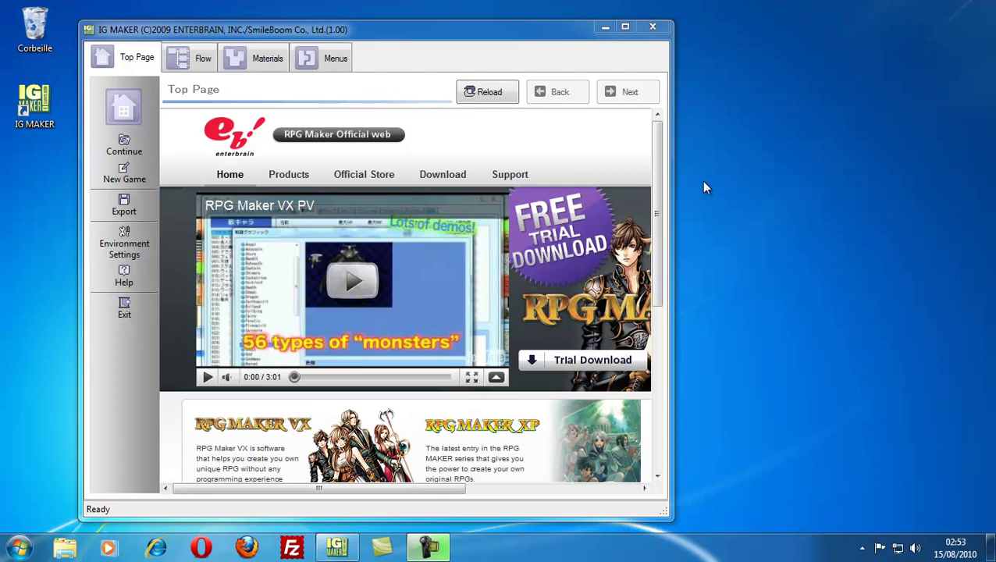
Maximize the program window and start a new game using the "Jumping action (New Game)" genre
left_click(626, 30)
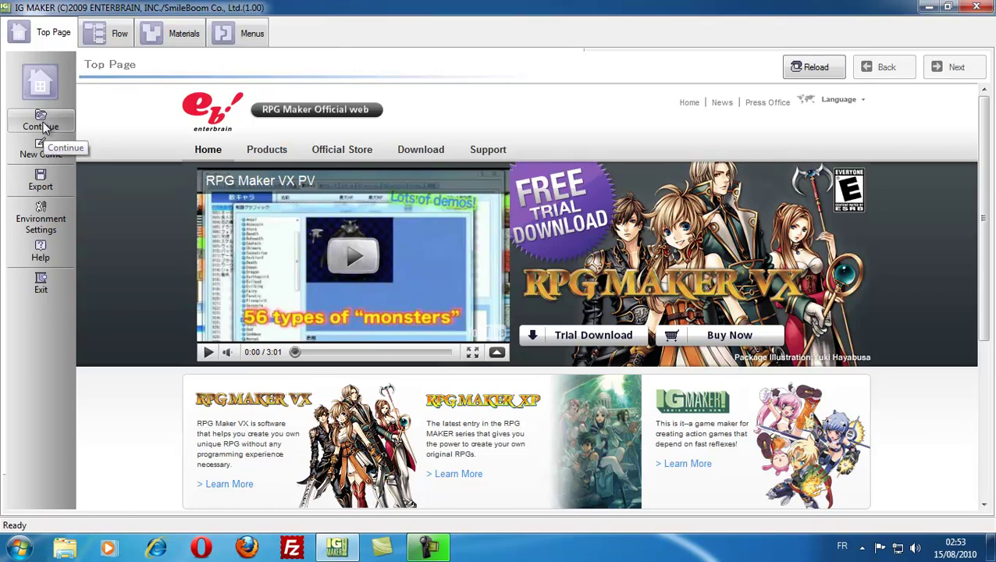
left_click(62, 150)
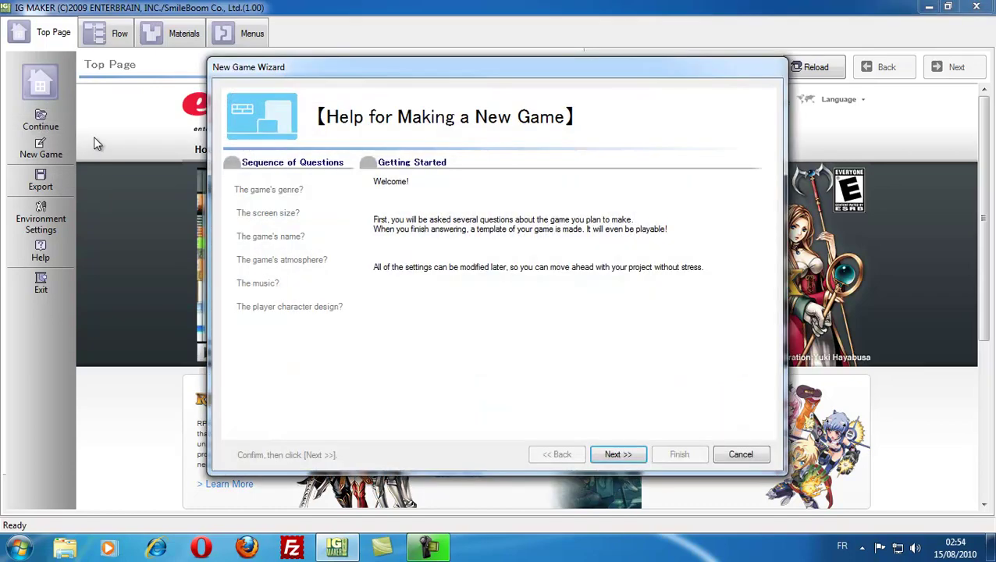
left_click(614, 456)
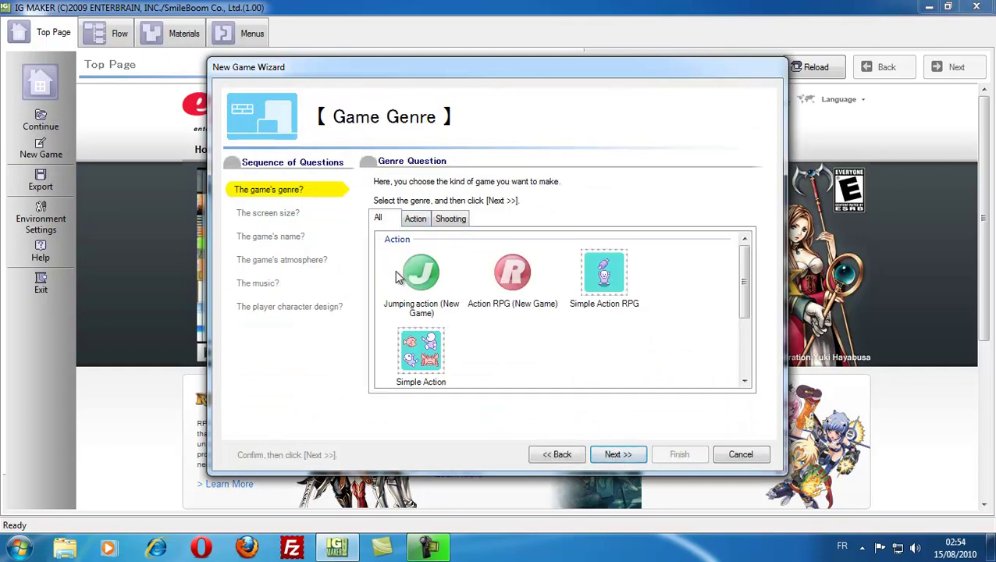
left_click(427, 288)
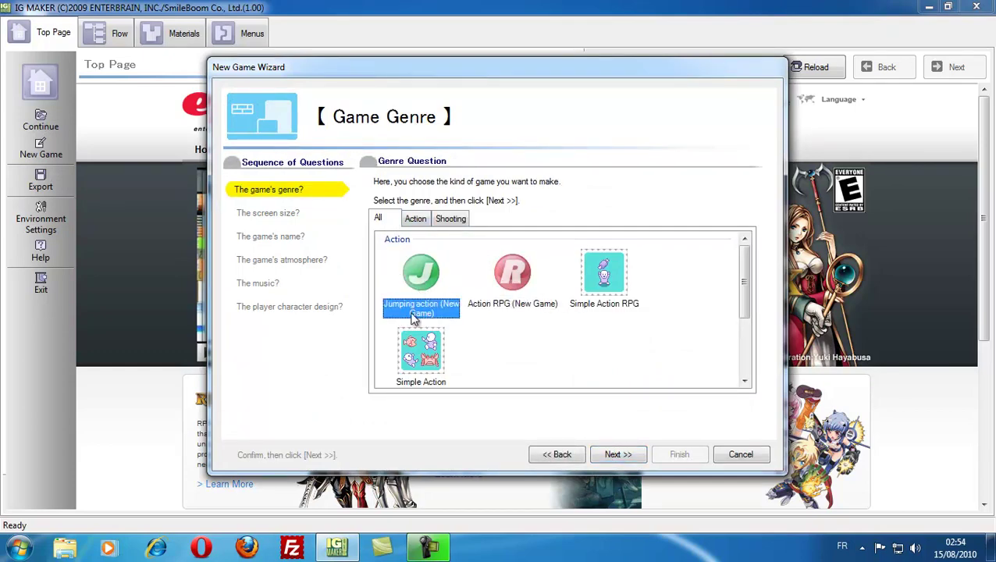
left_click(622, 459)
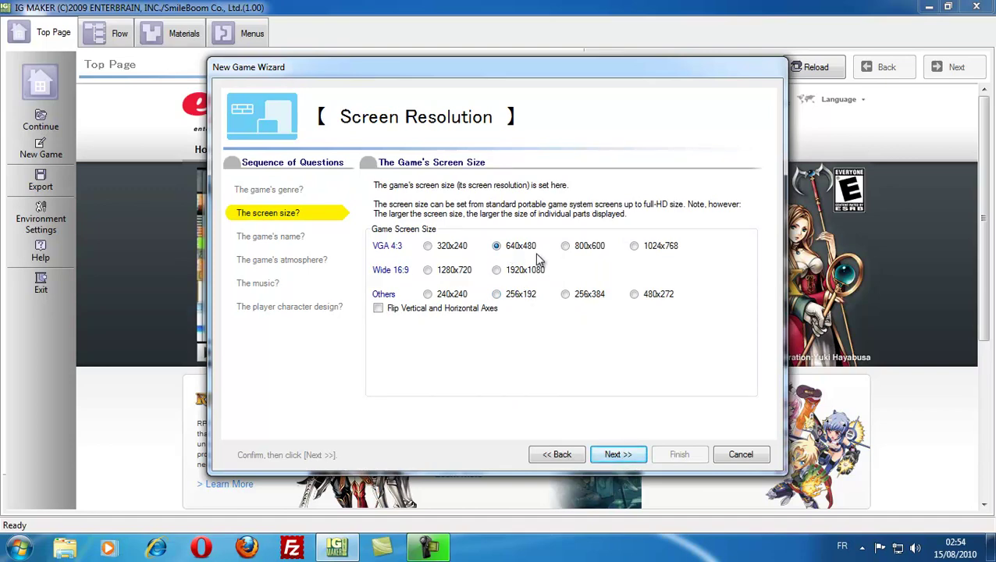
Accept the 640x480 screen size, name the game Mario_en and finish creating the project
left_click(617, 455)
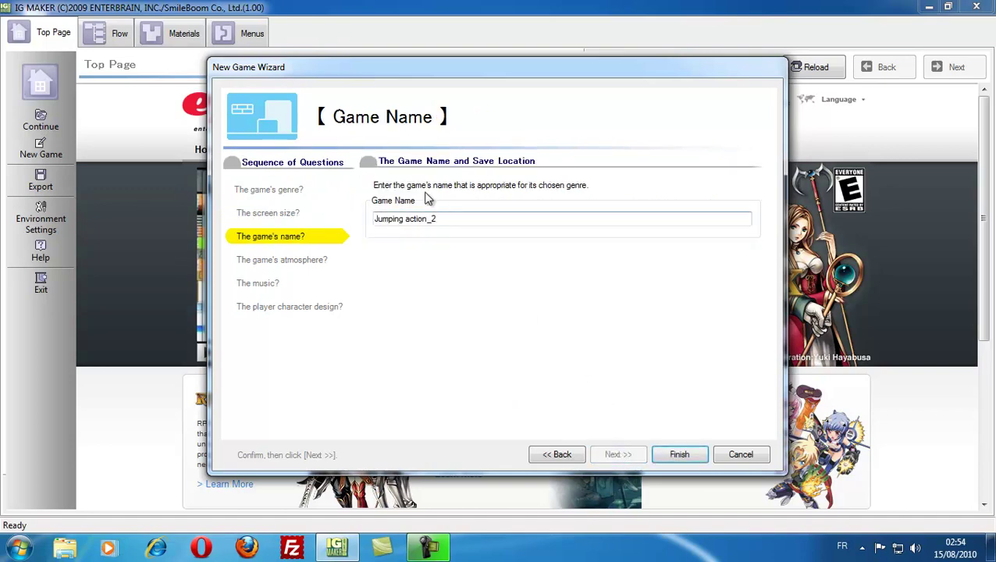
left_click_drag(441, 219, 236, 198)
type("Mario_en")
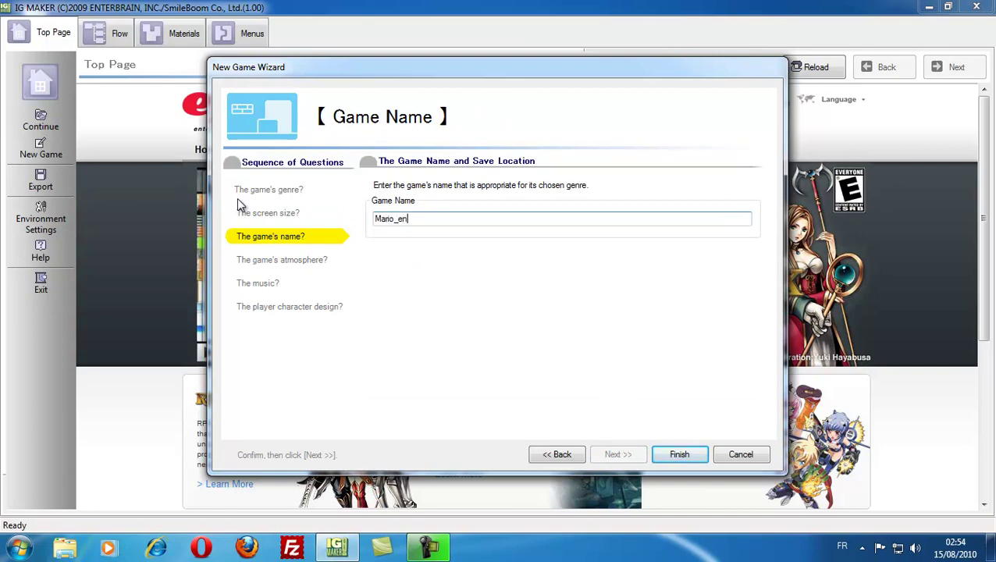
left_click(678, 455)
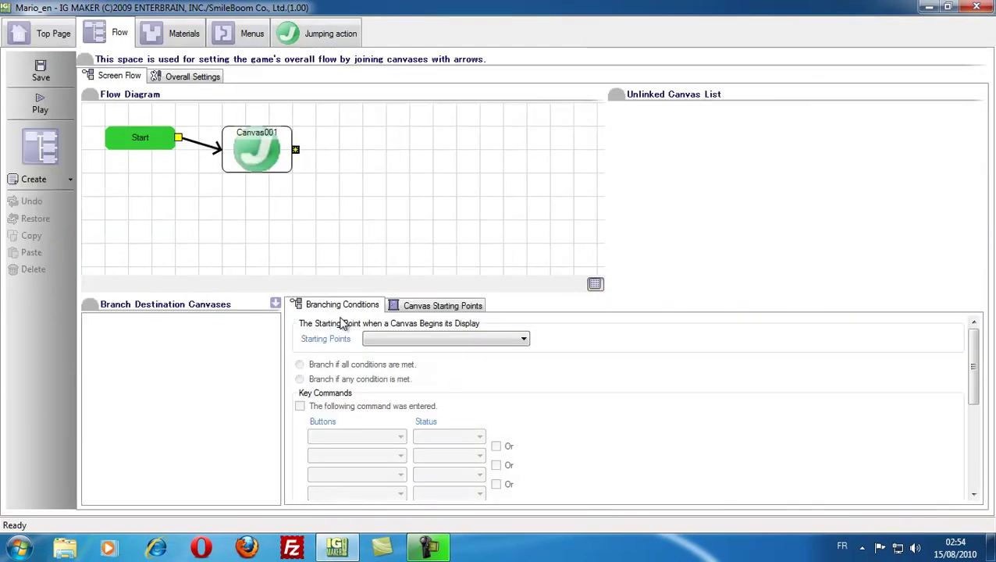
Import Mario-Charset.png and Tileset.png from the Tuto IX pictures folder into the project's graphics materials
left_click(178, 36)
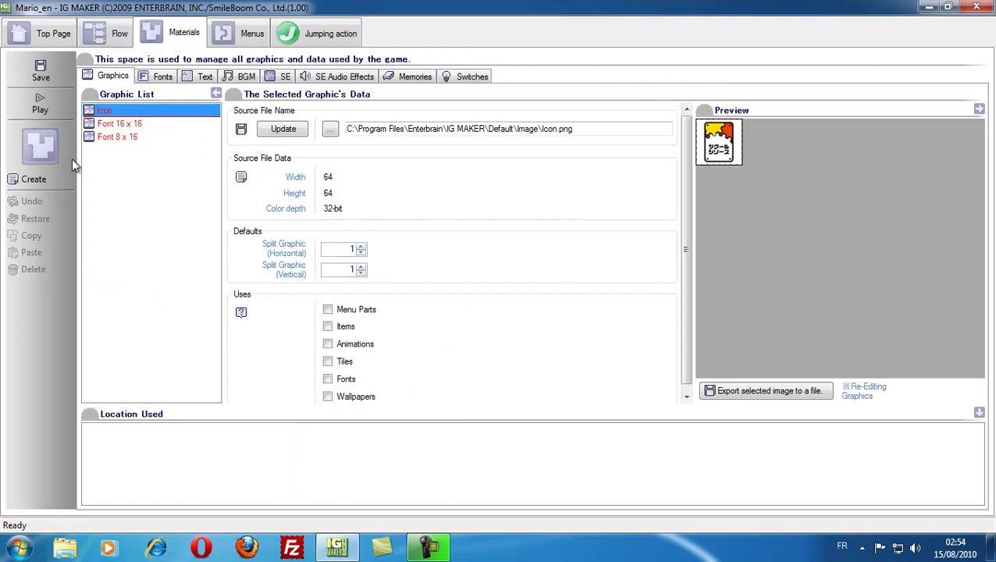
left_click(36, 180)
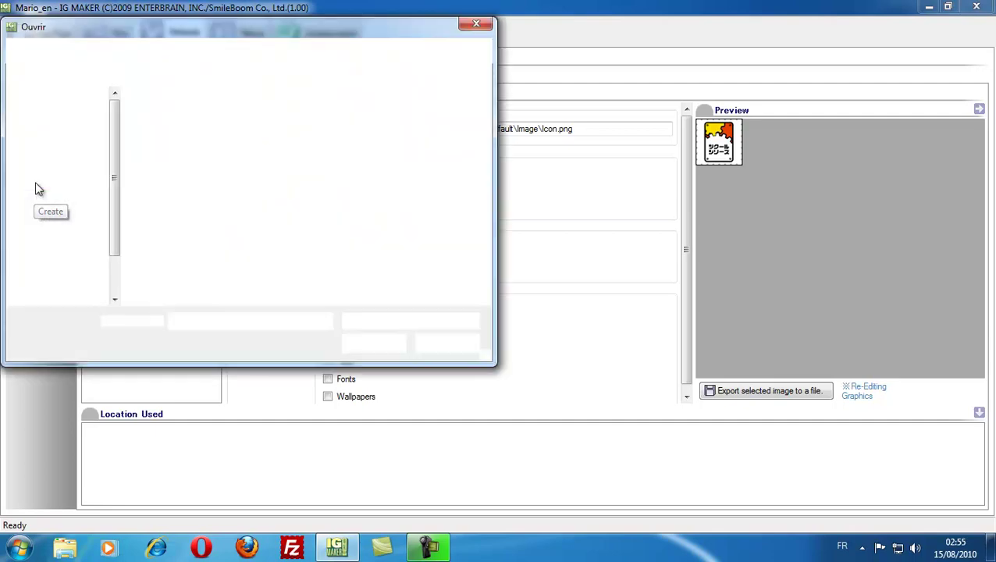
left_click(476, 30)
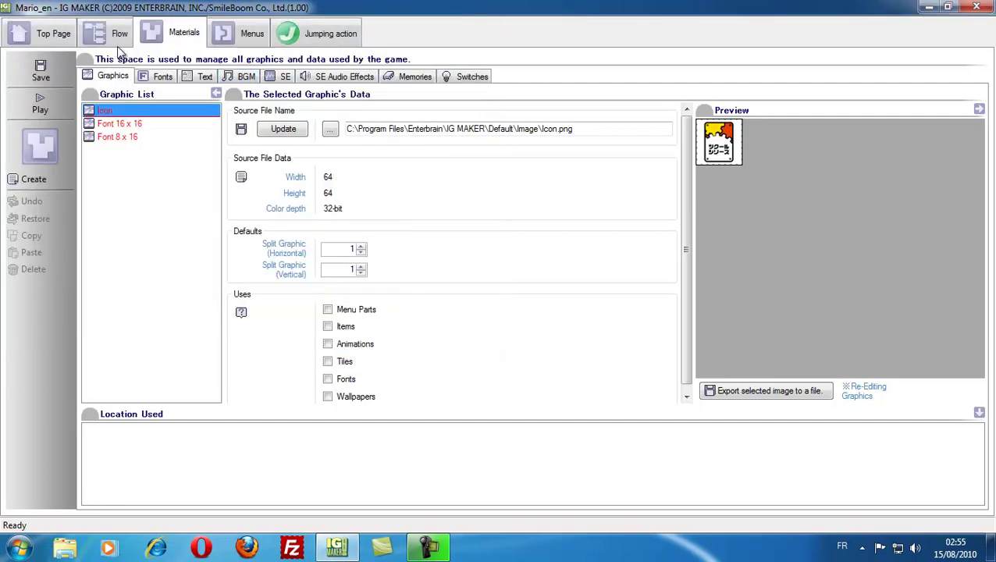
left_click(34, 179)
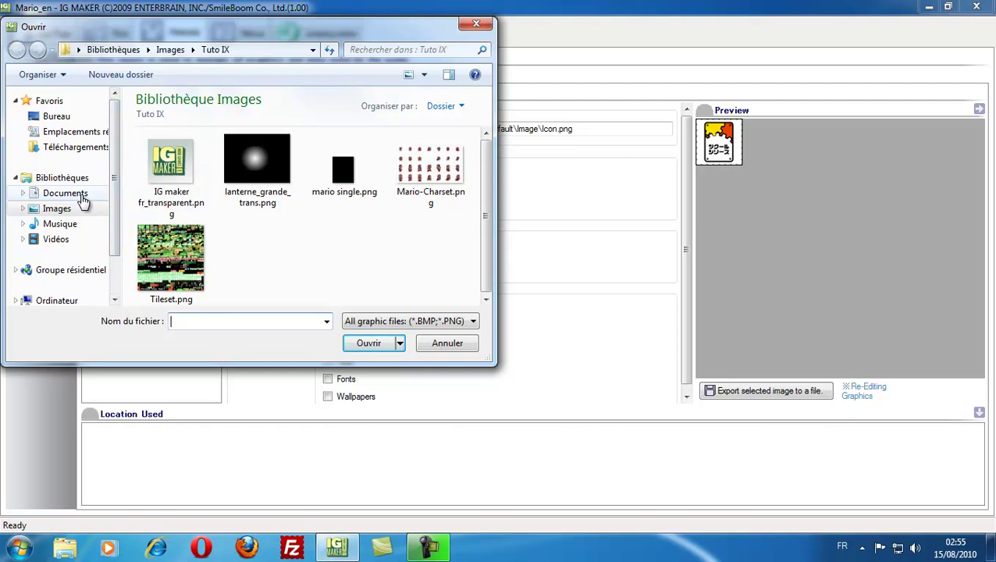
left_click(56, 208)
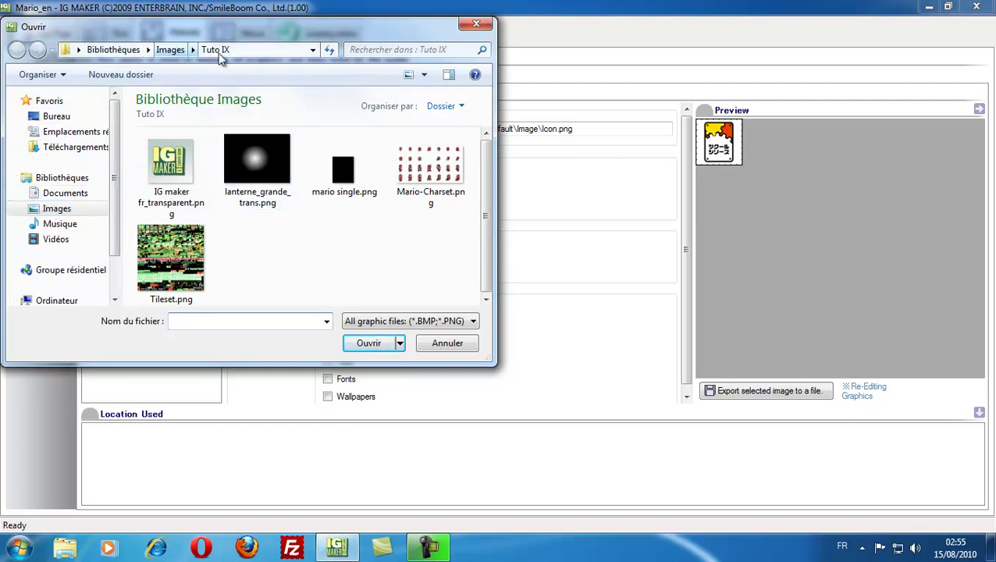
double_click(431, 175)
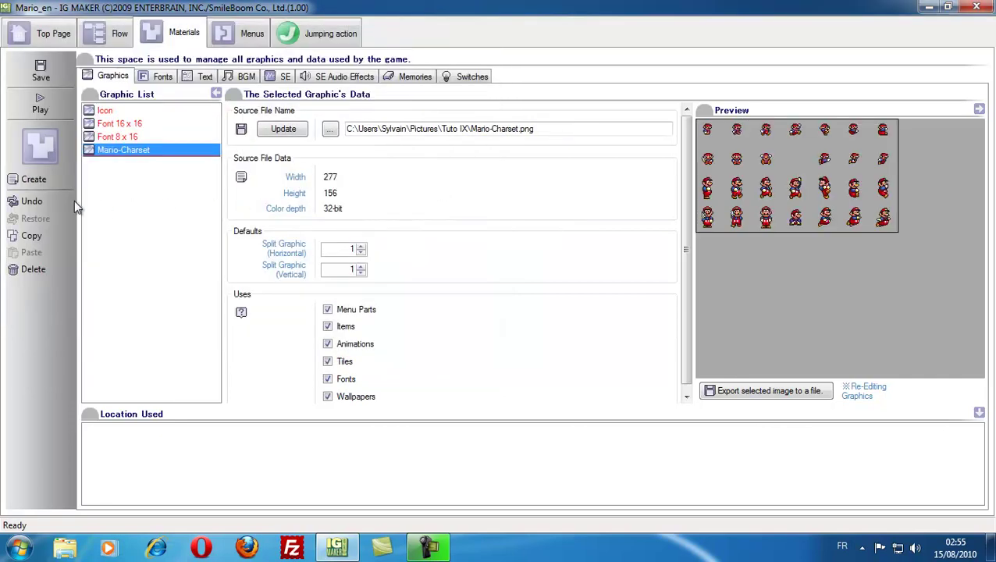
left_click(44, 180)
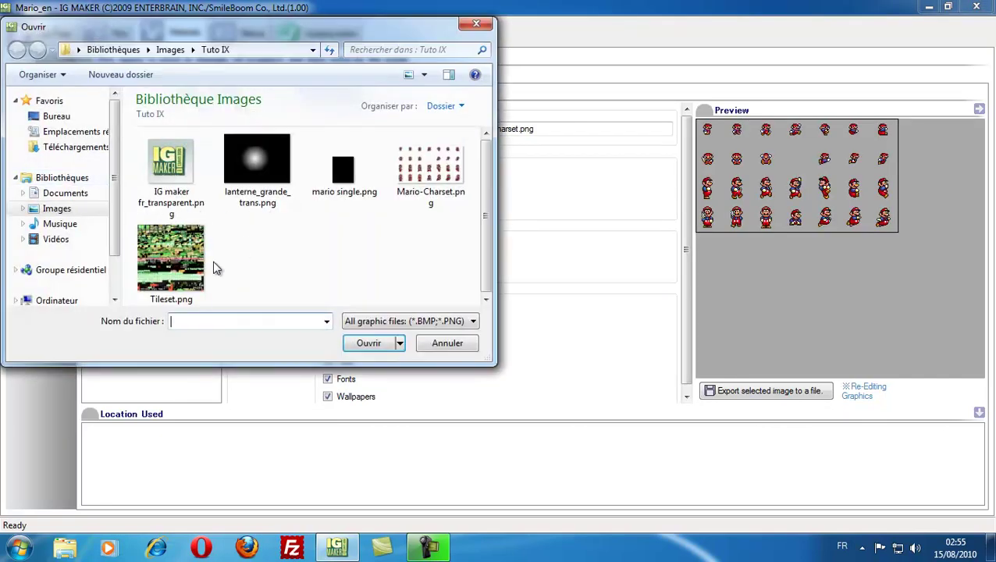
double_click(178, 273)
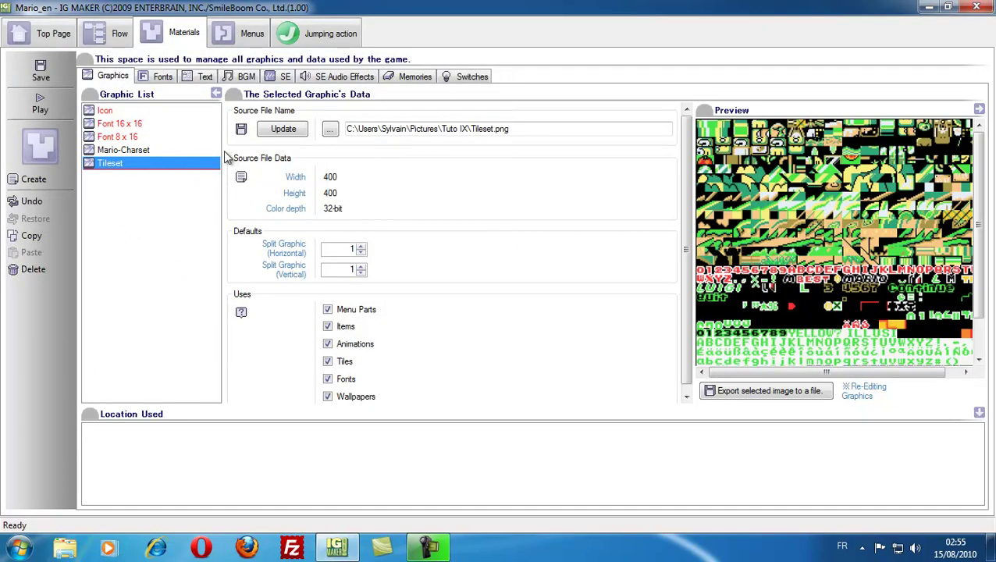
Begin adding a new sound effect to the project's materials and browse to the Documents library
left_click(287, 77)
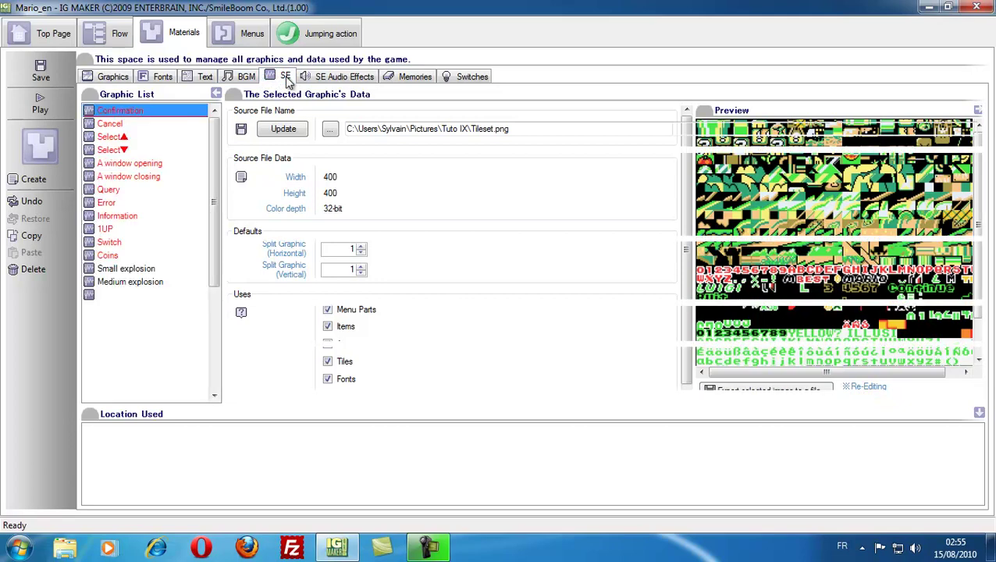
left_click(44, 179)
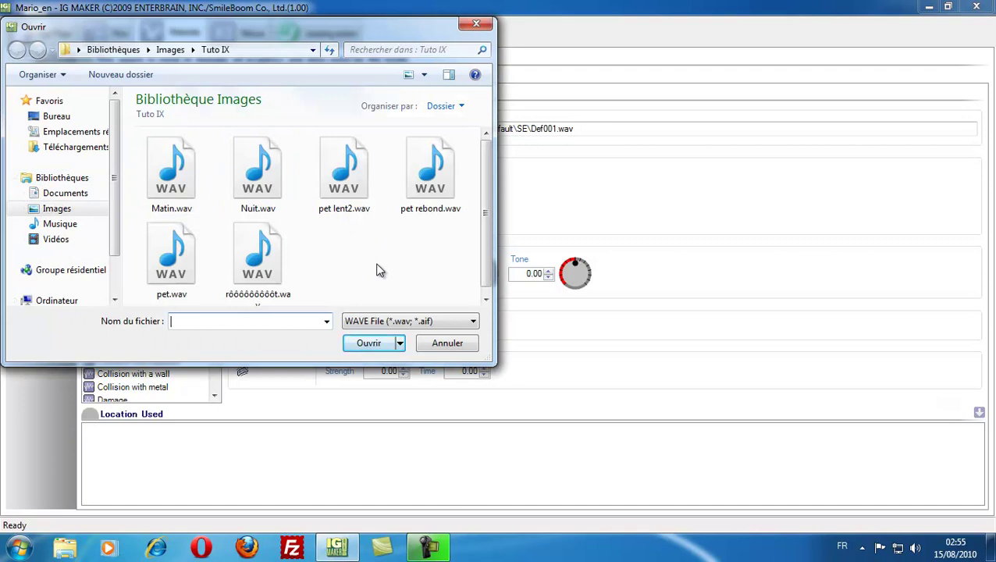
scroll(485, 265, "down", 1)
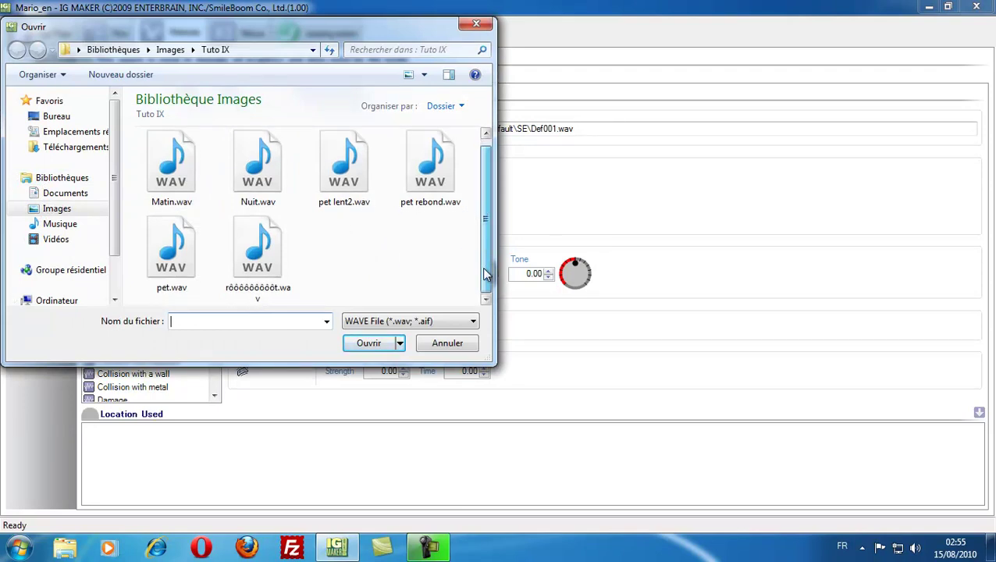
left_click(65, 195)
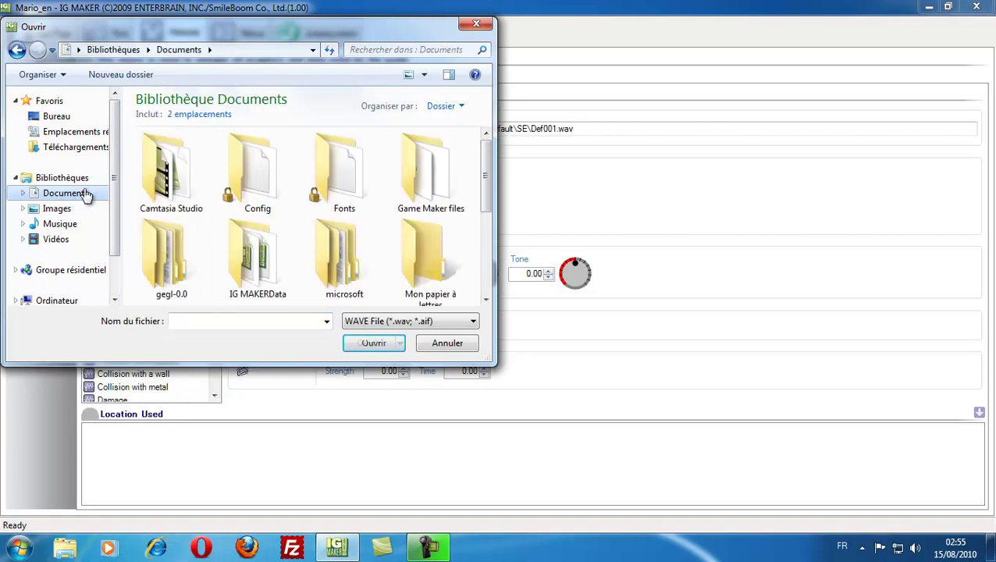
left_click(252, 271)
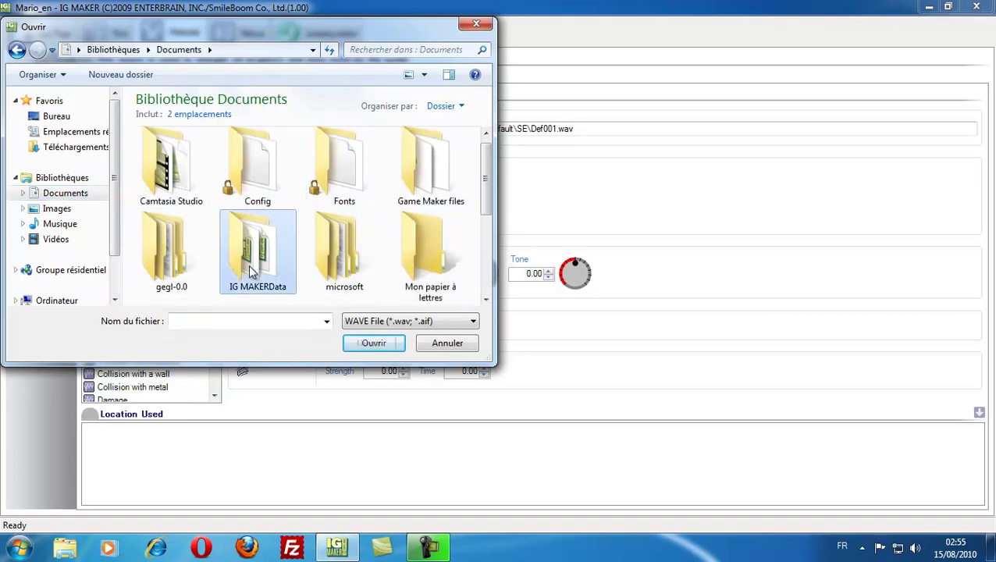
double_click(252, 271)
double_click(329, 199)
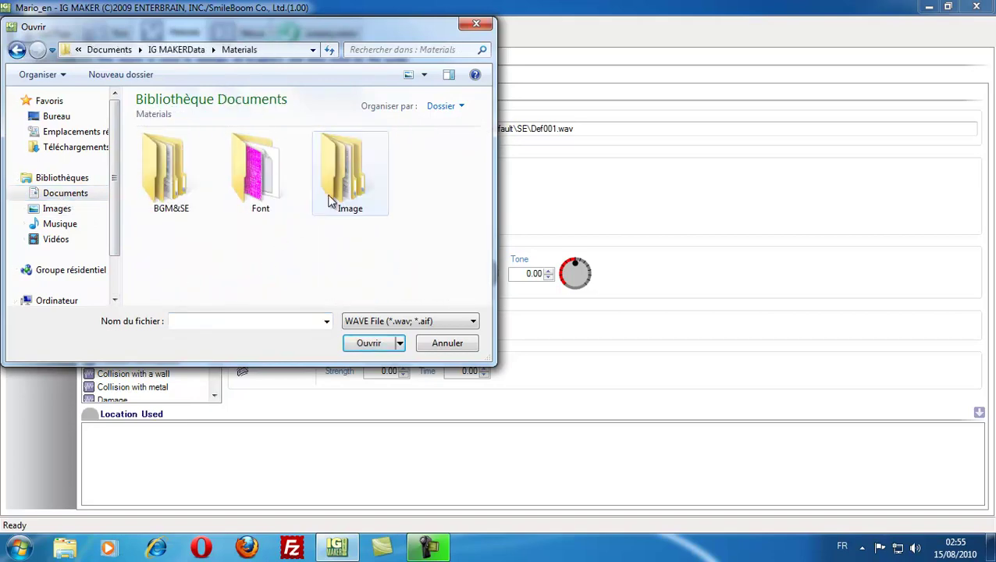
double_click(349, 185)
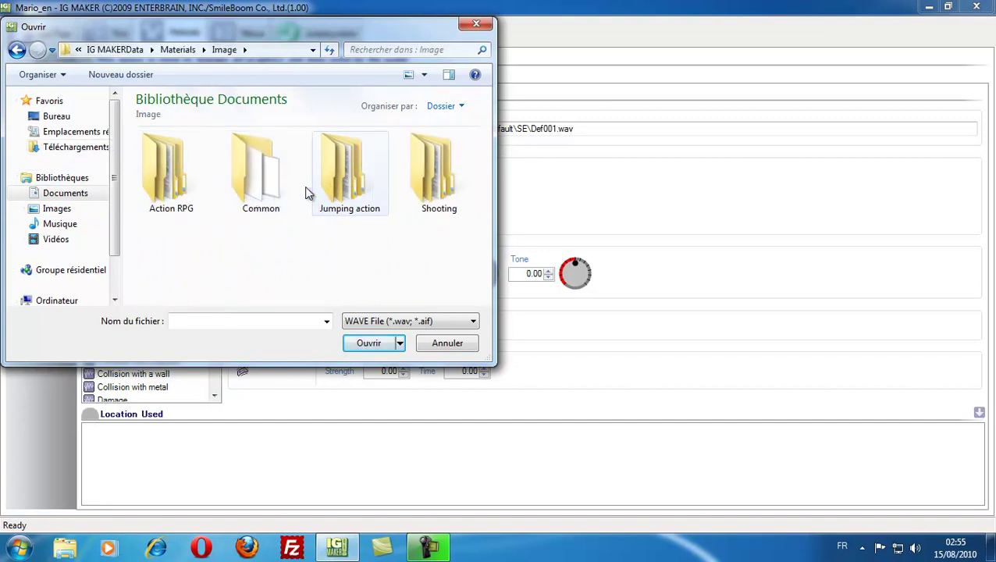
double_click(361, 191)
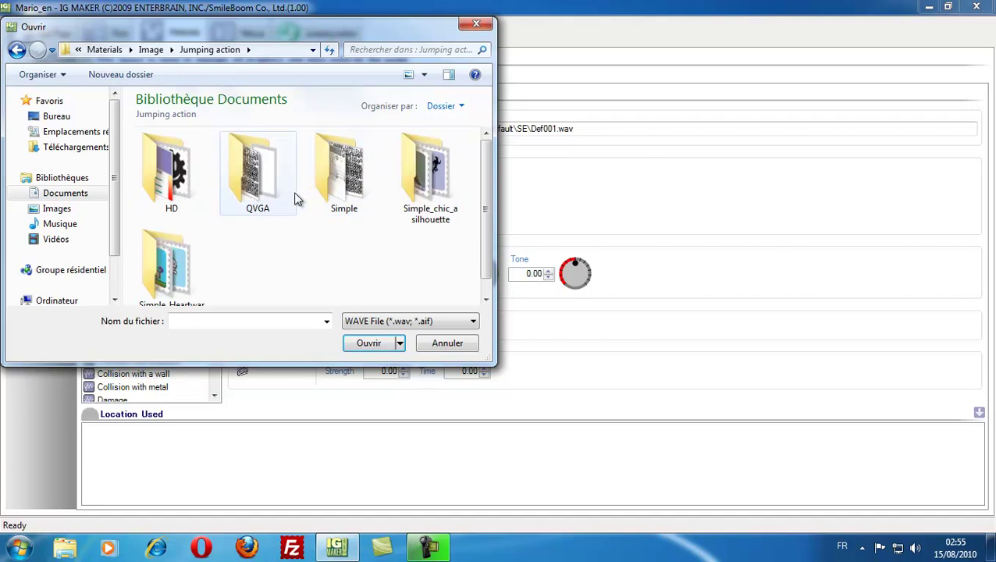
left_click(16, 51)
left_click(16, 51)
left_click(16, 51)
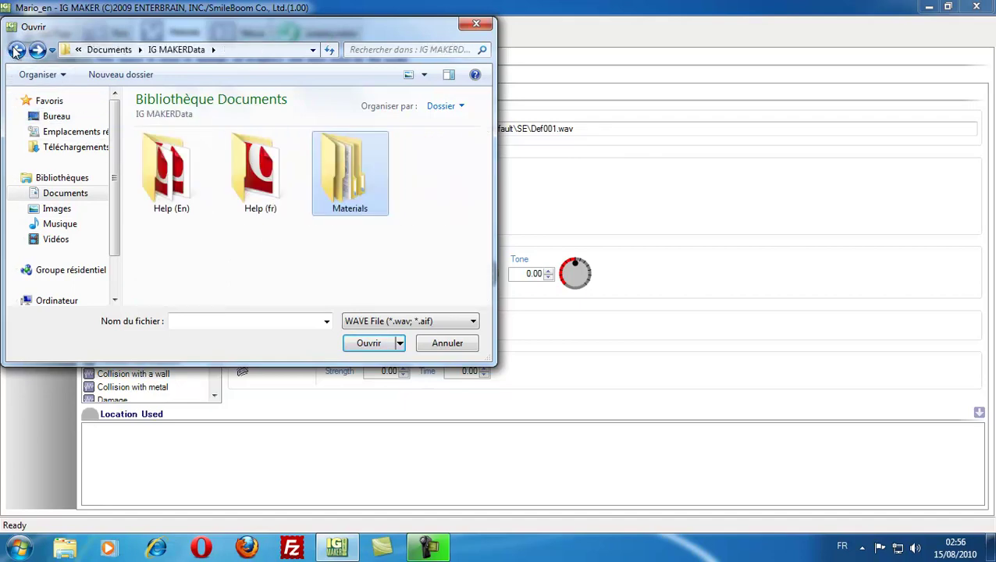
left_click(16, 51)
Import J_Jump2.wav from IG MAKERData\Materials\BGM&SE\ADPCM\22KHz\SE\Jumping action as a sound effect and test its playback
double_click(250, 265)
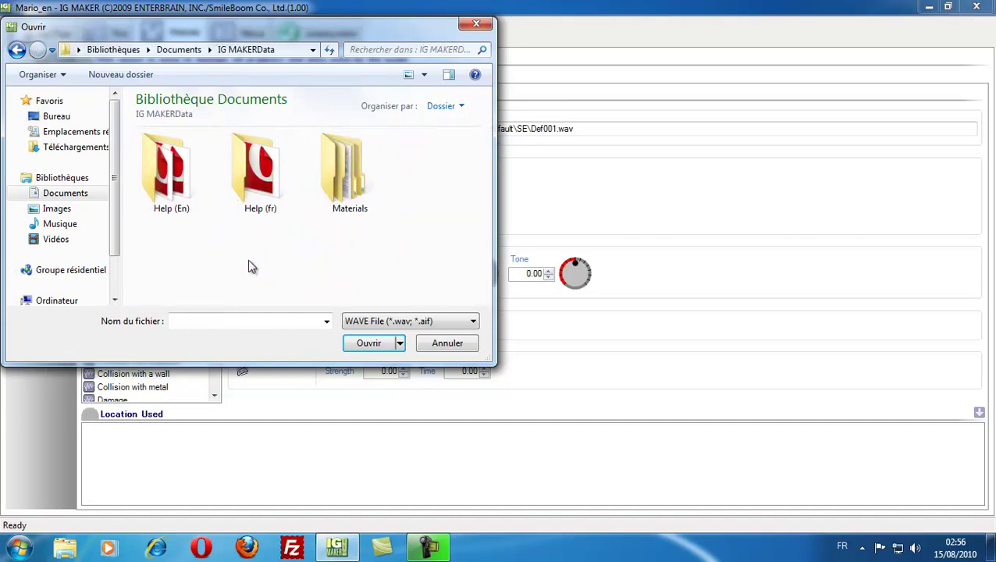
double_click(340, 187)
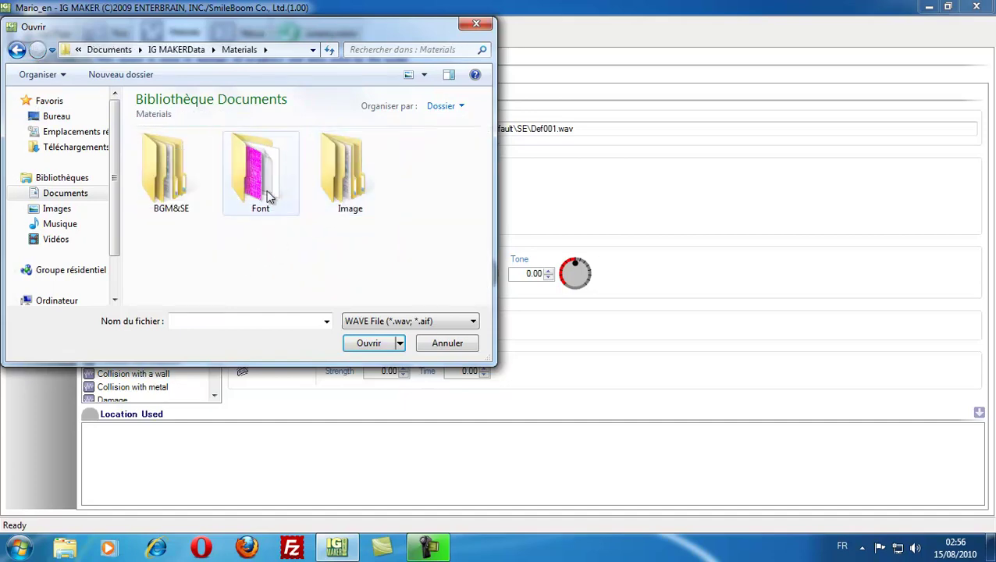
double_click(171, 184)
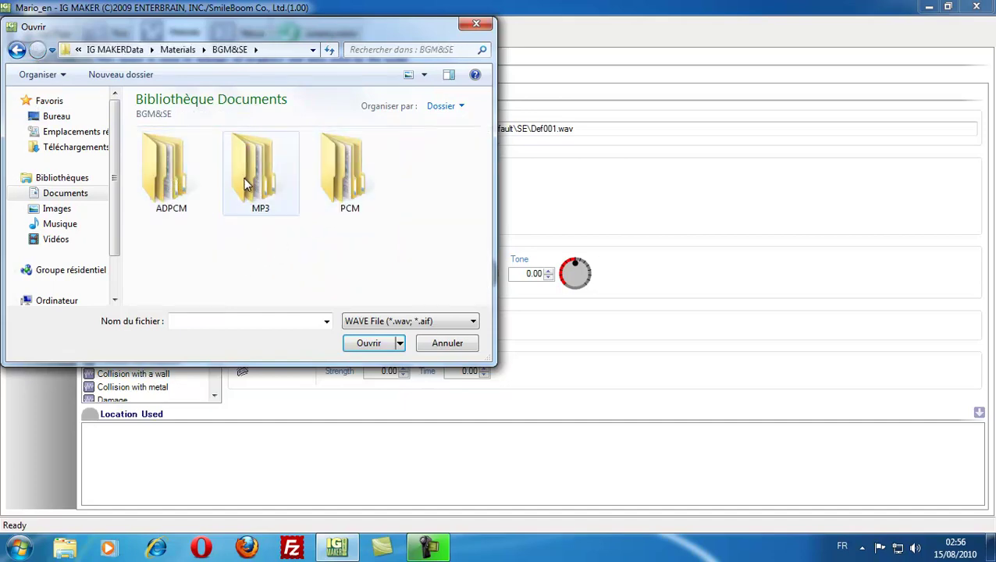
double_click(178, 186)
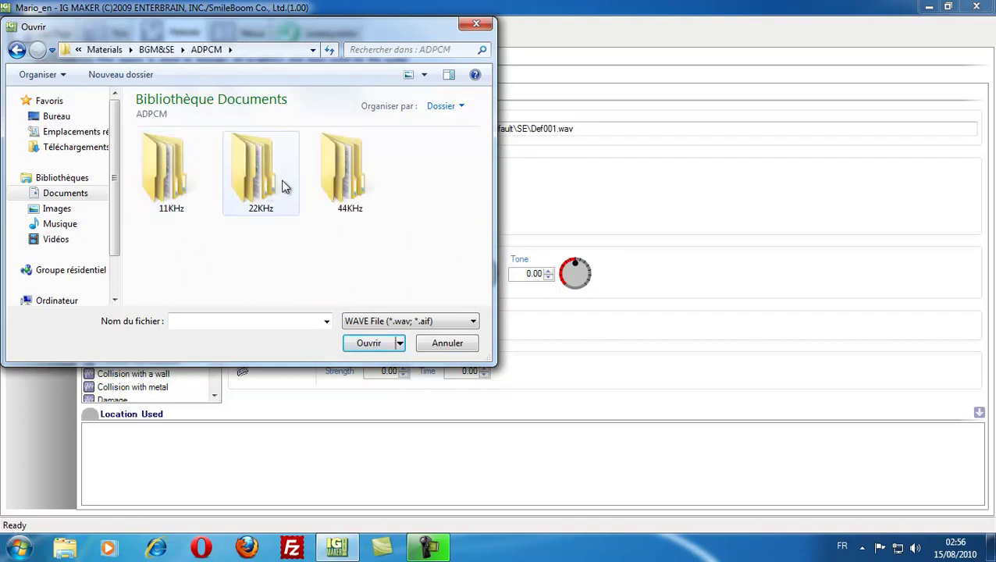
double_click(263, 182)
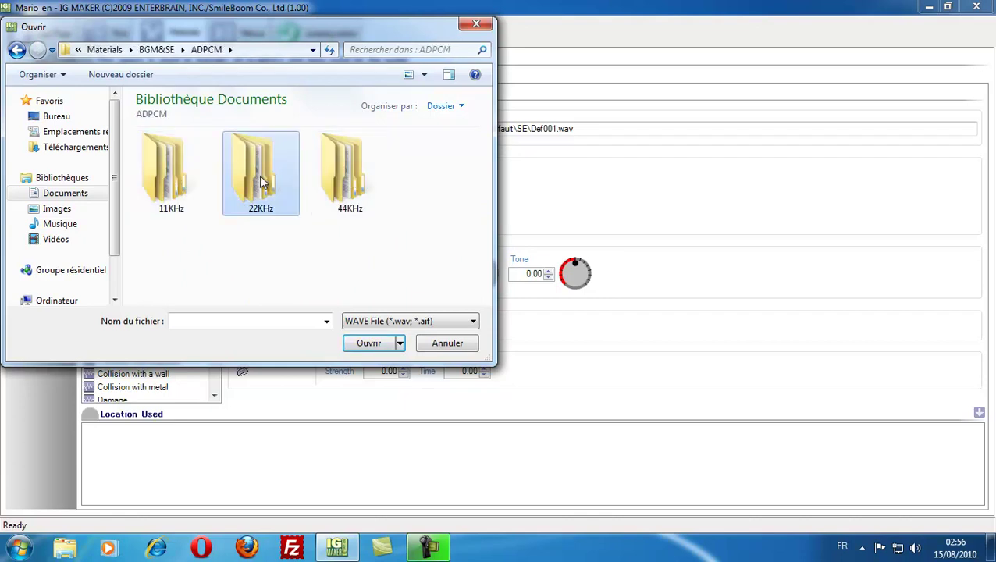
double_click(234, 176)
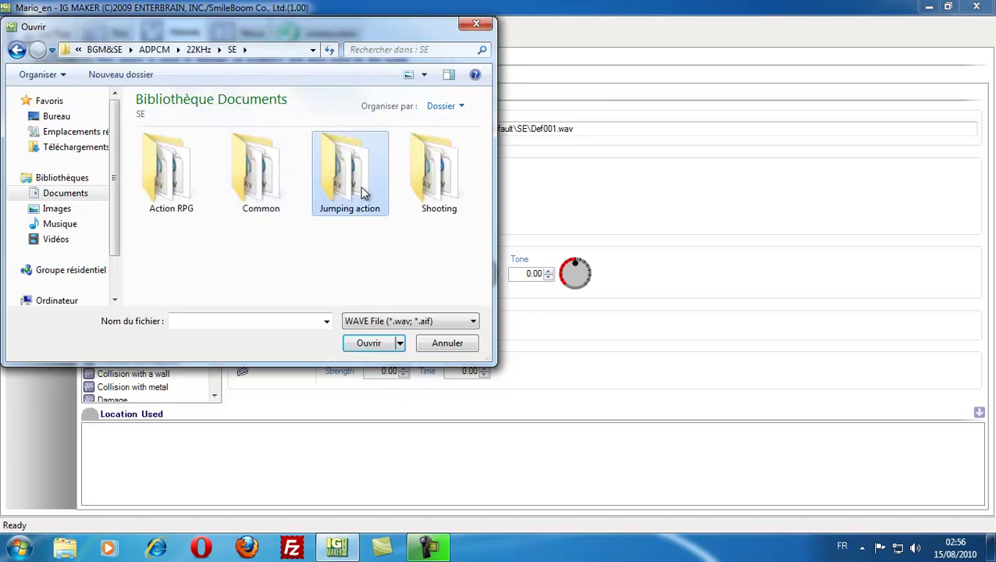
double_click(376, 189)
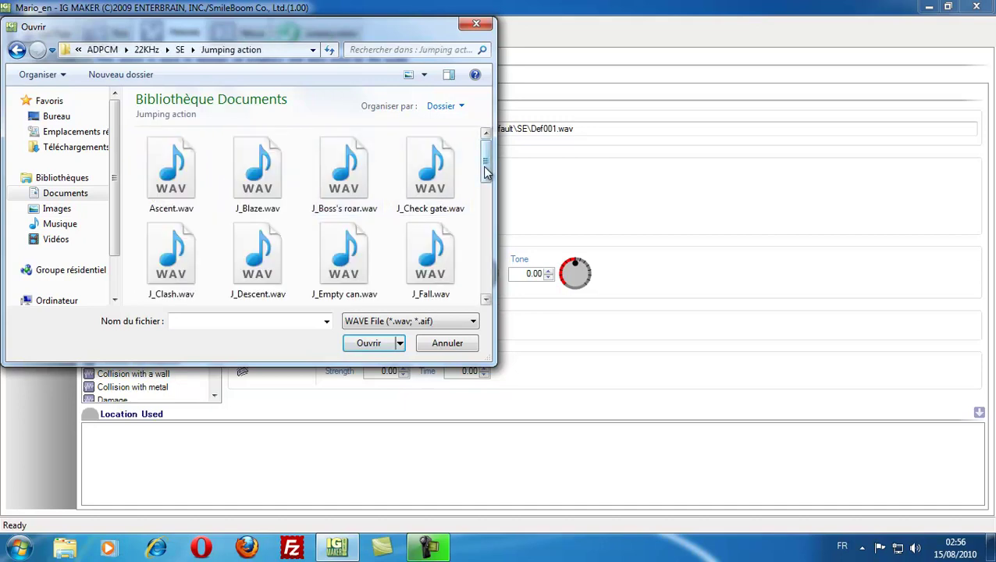
scroll(486, 187, "down", 3)
scroll(485, 217, "down", 1)
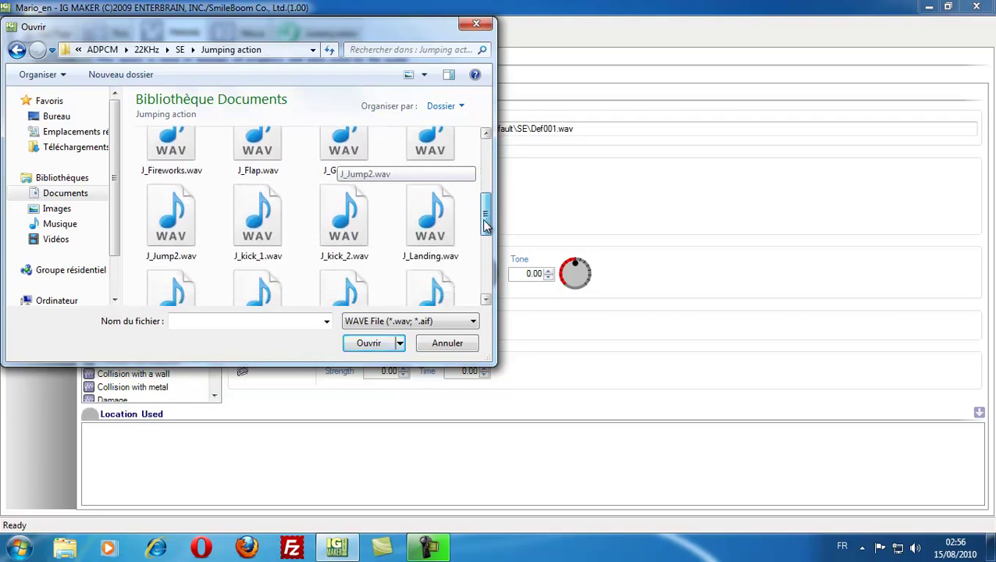
double_click(177, 228)
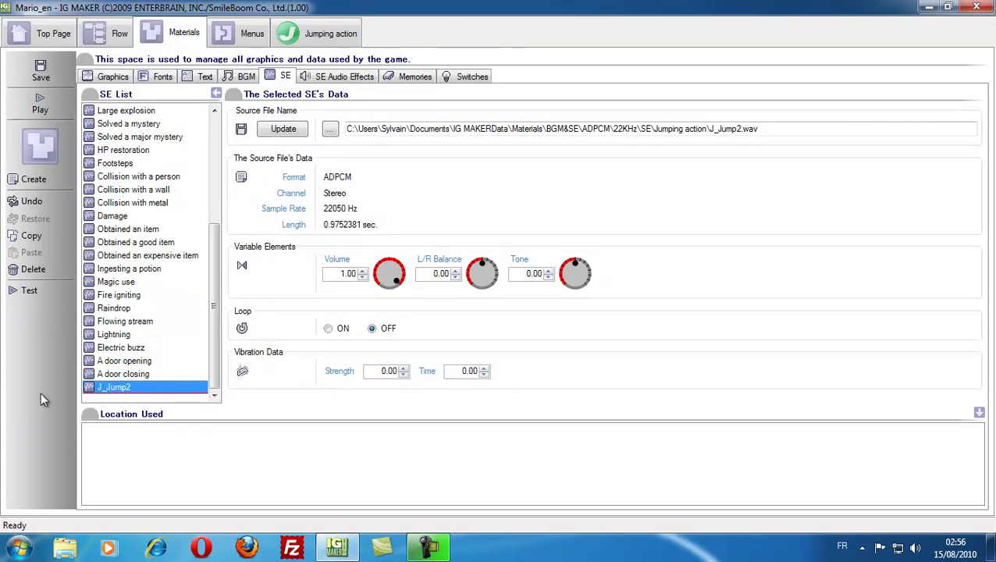
left_click(28, 290)
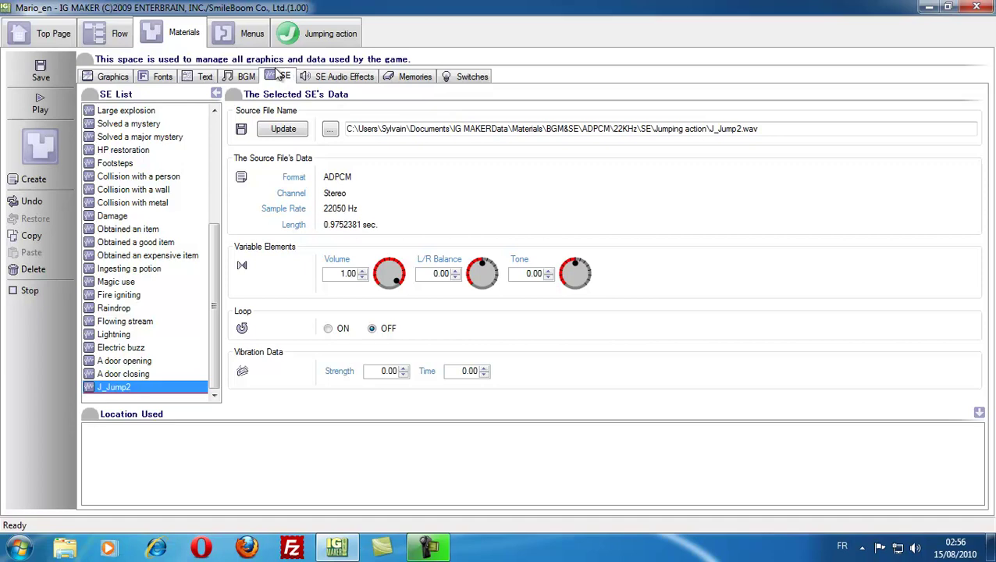
Set the default split of the Mario-Charset graphic to 7 horizontal and 4 vertical
left_click(118, 76)
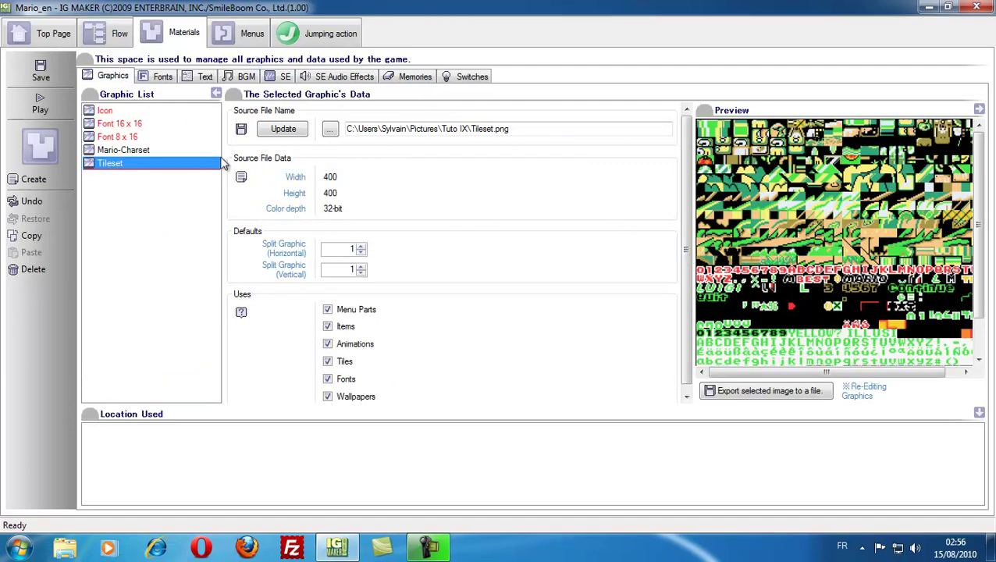
left_click(128, 150)
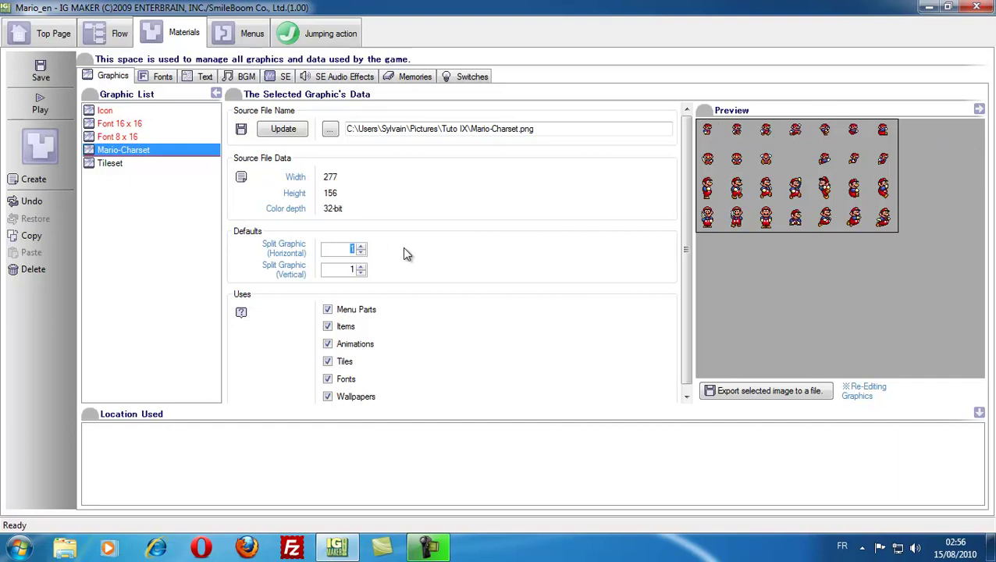
type("7")
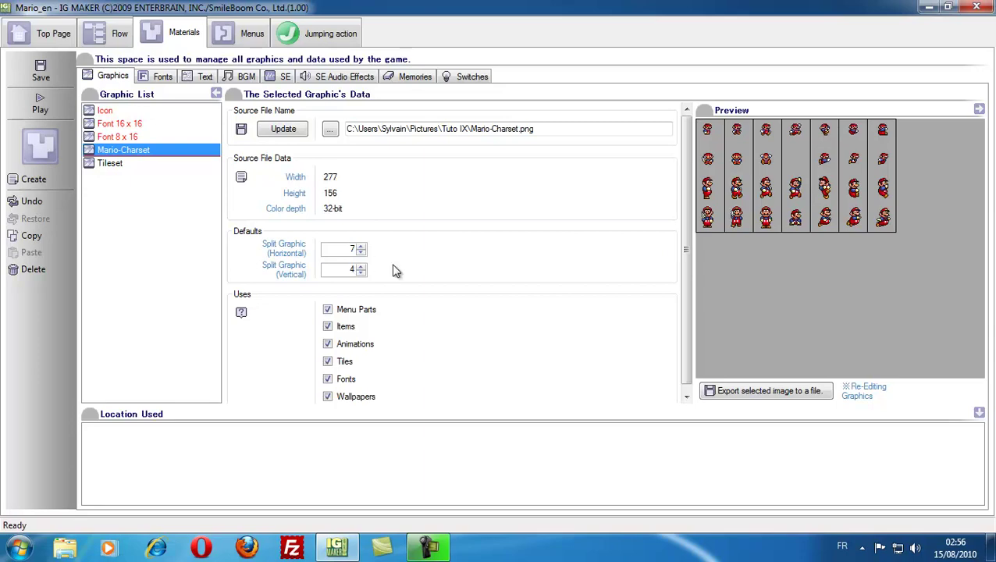
type("4")
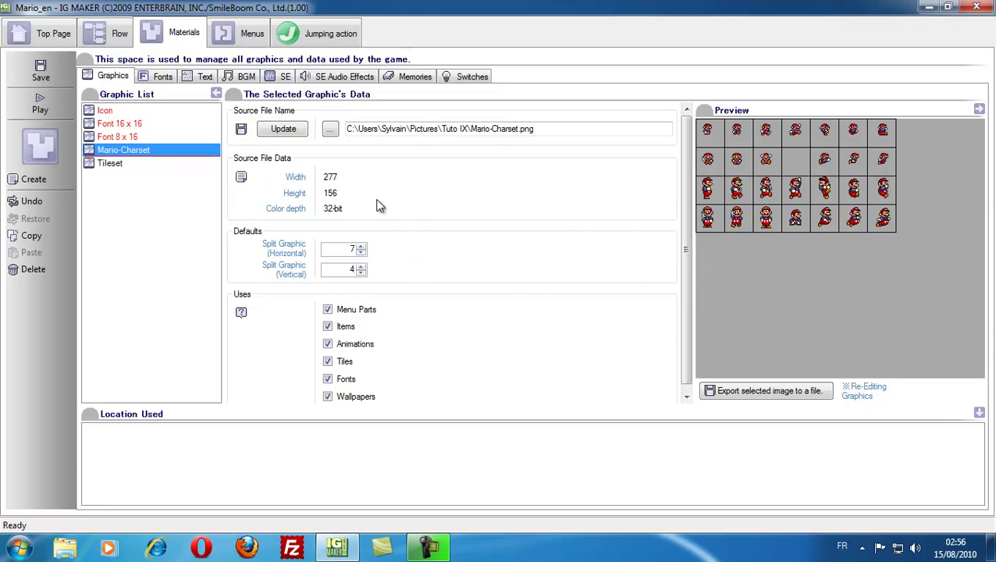
left_click(108, 164)
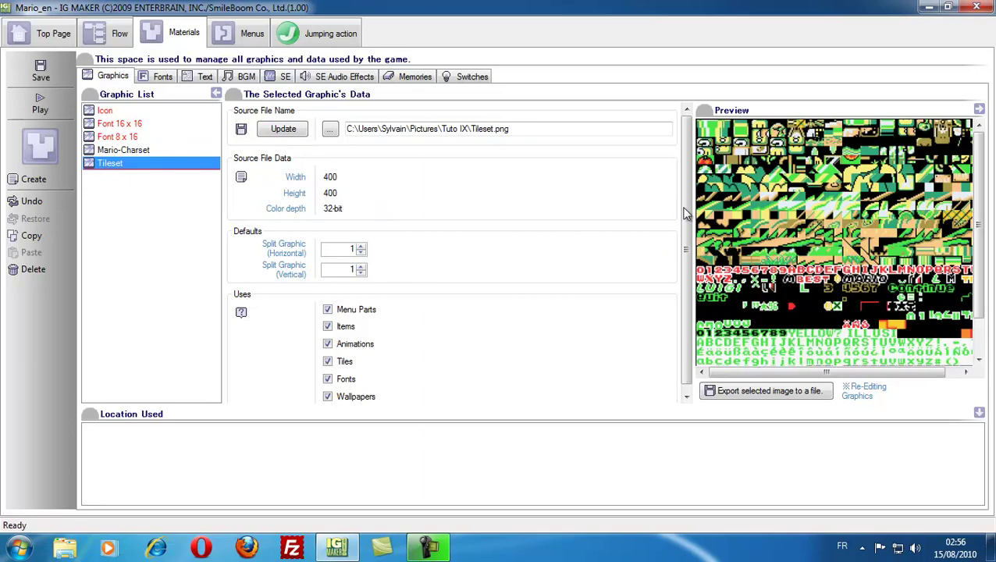
Set the jumping action plug-in's basic tile size to 8 x 8 and accept the irreversible change
left_click(310, 34)
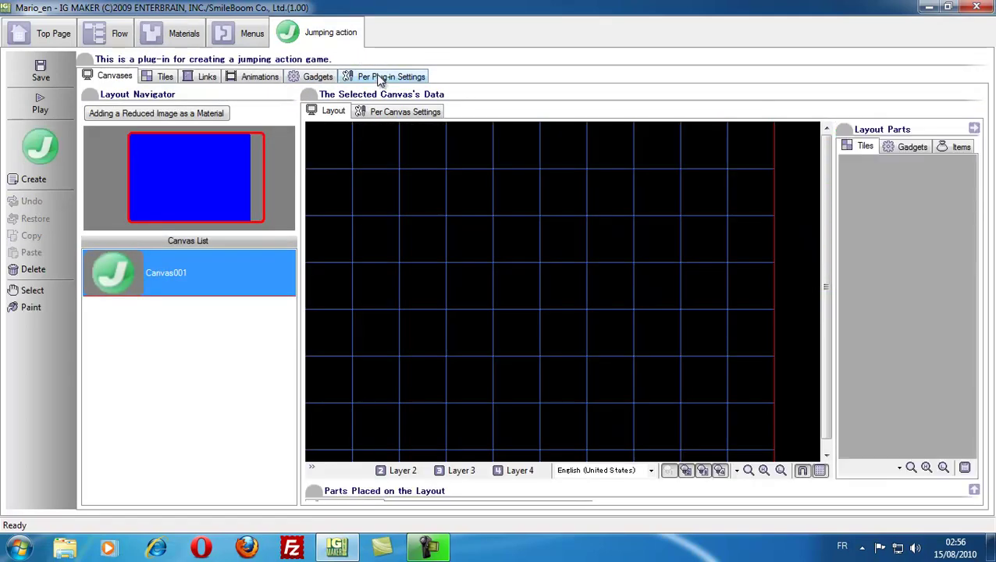
left_click(380, 78)
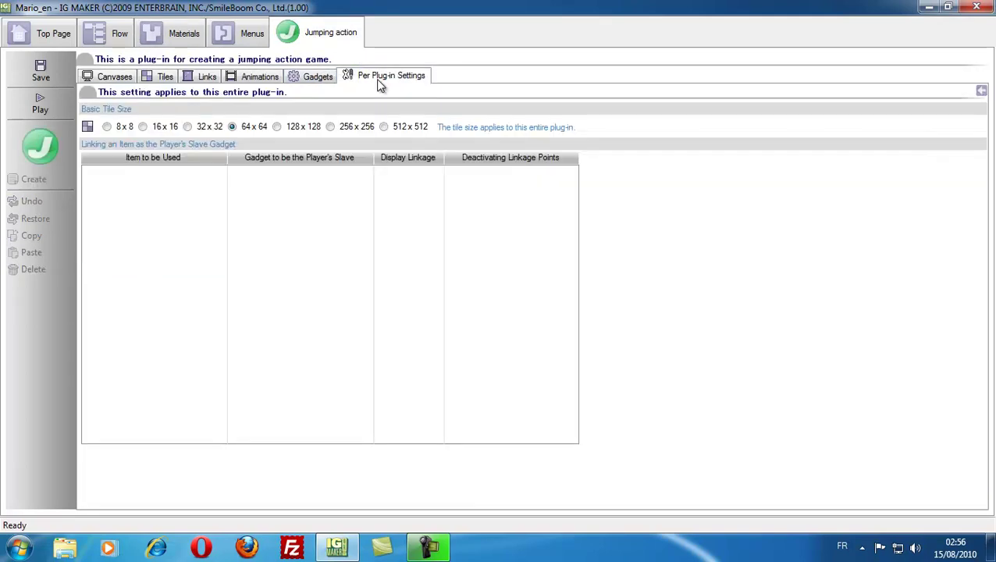
left_click(108, 126)
left_click(484, 327)
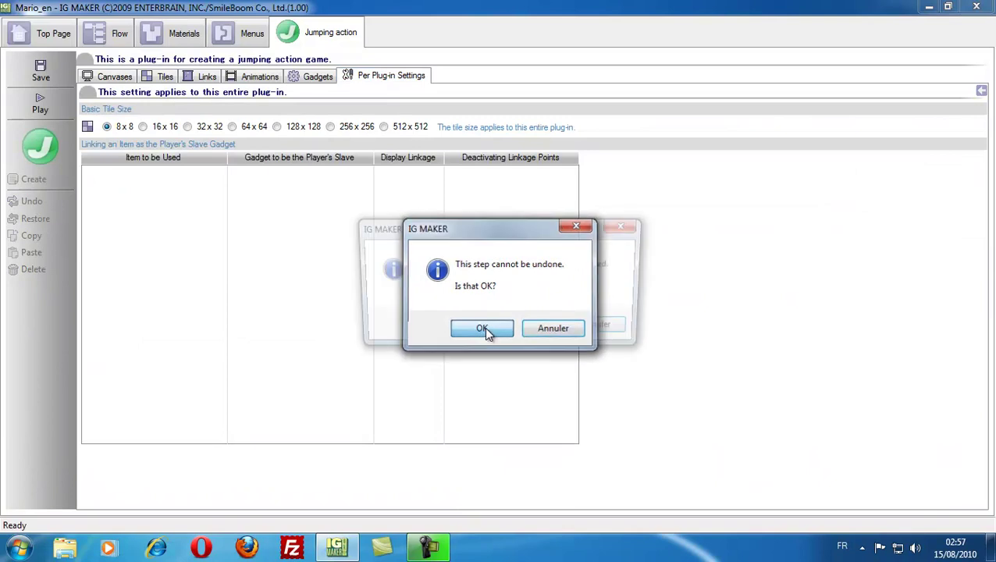
left_click(538, 333)
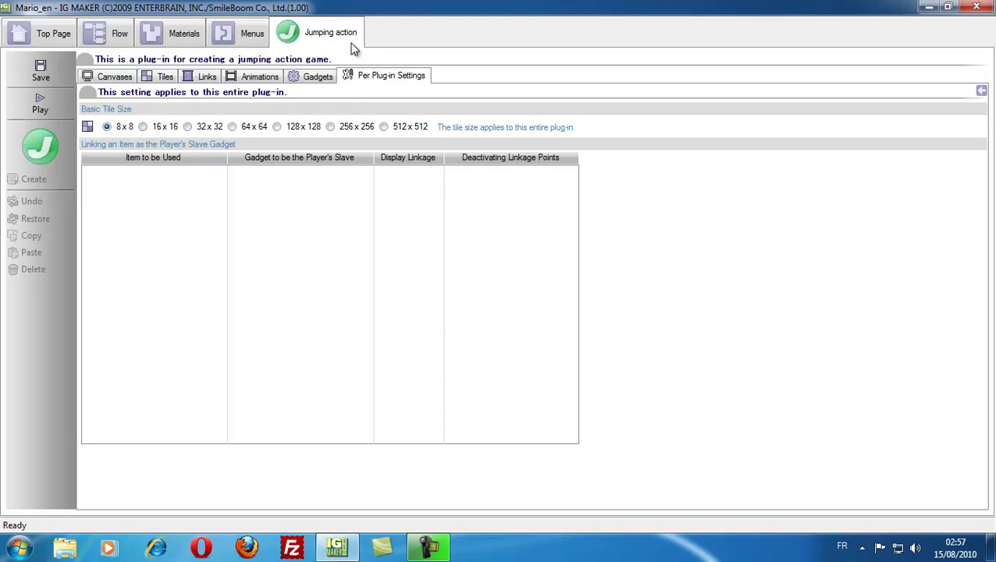
Create a new animation in the jumping action plug-in and name it Mario
left_click(252, 33)
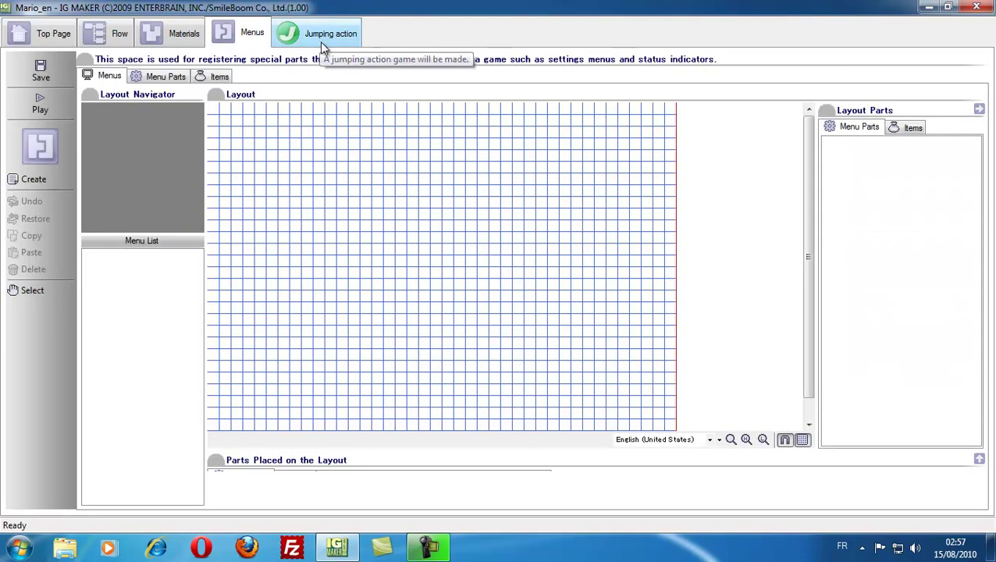
left_click(320, 43)
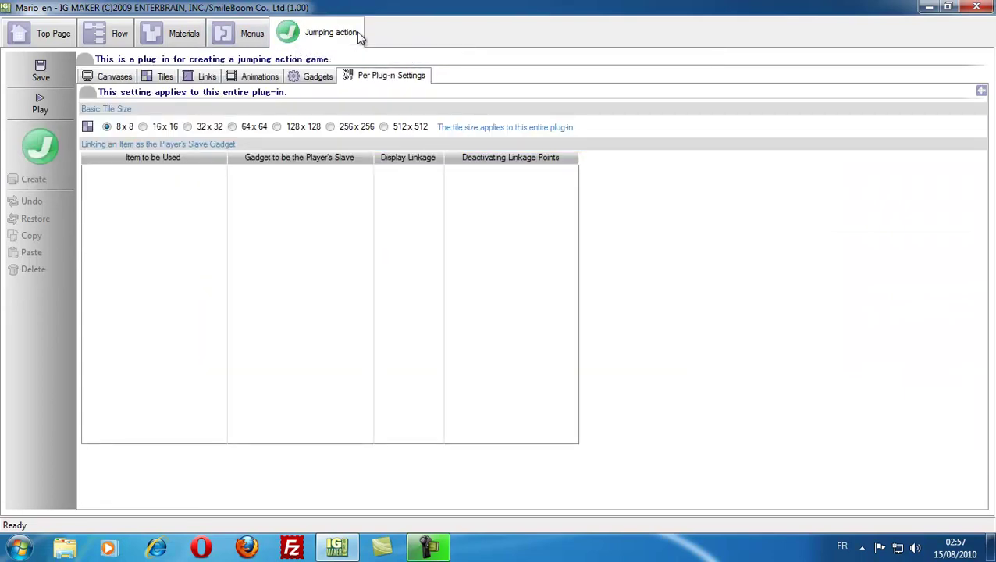
left_click(263, 77)
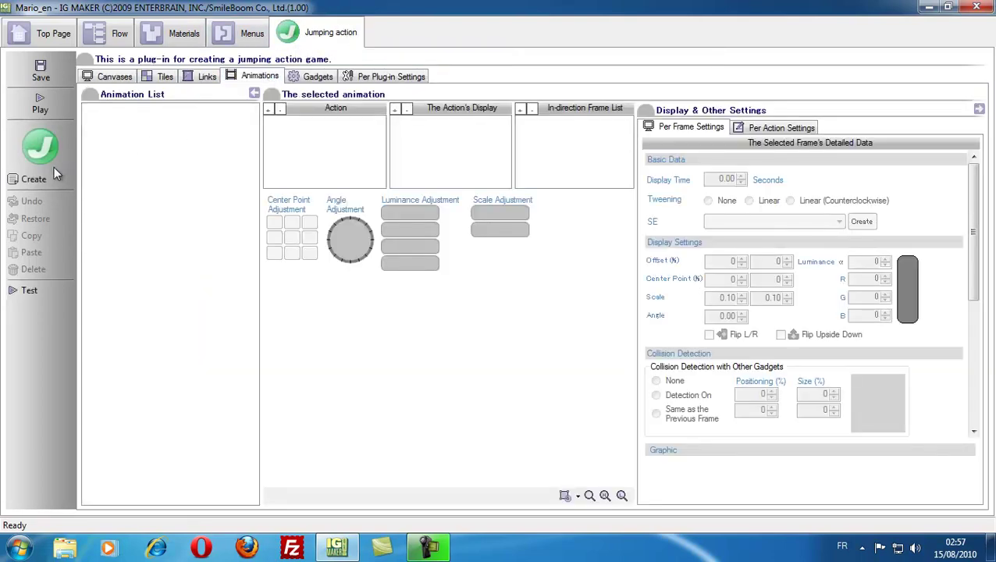
left_click(51, 178)
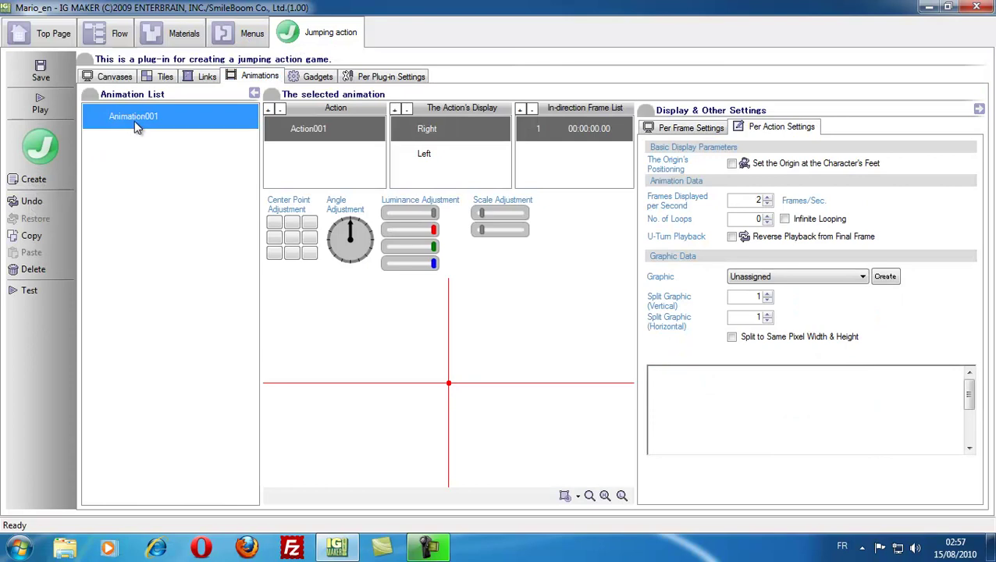
left_click(134, 117)
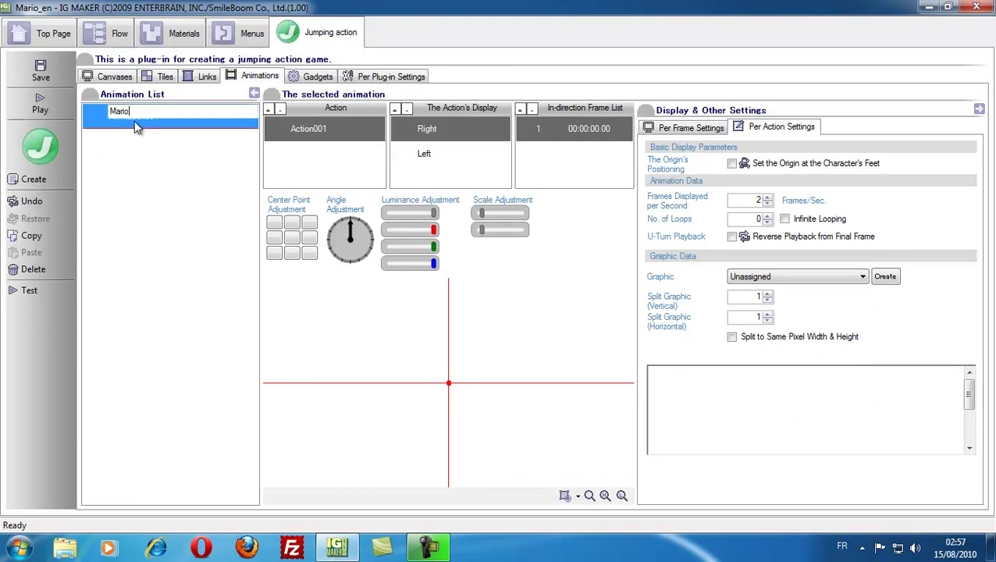
type("Mario")
key("Return")
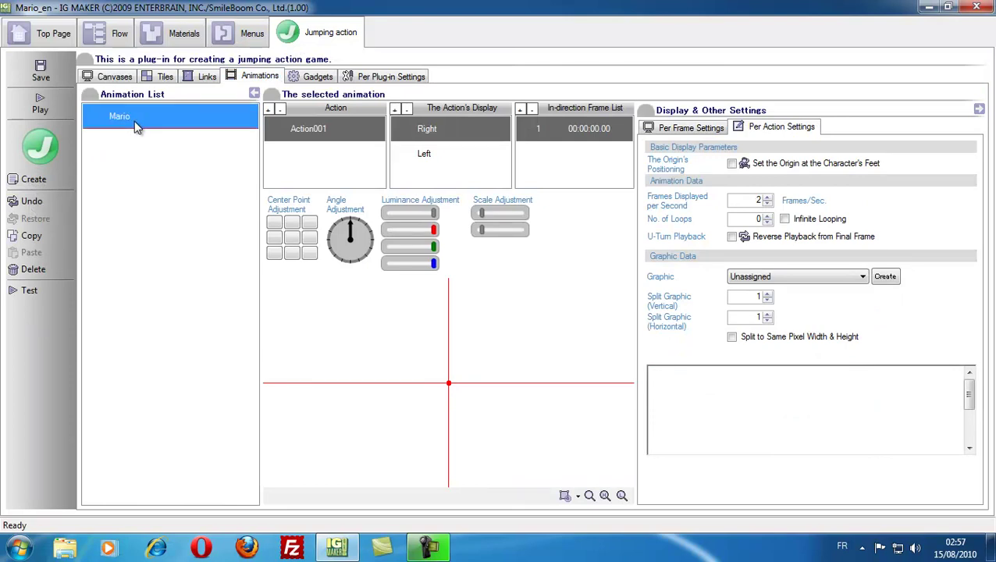
Rename the Mario animation's first action as Standby
left_click(303, 135)
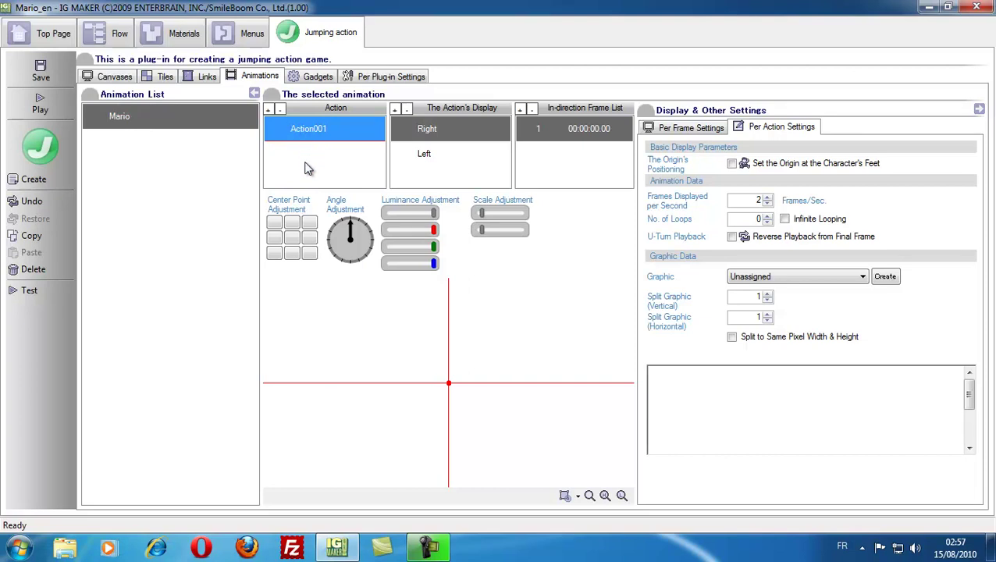
left_click(312, 137)
type("Standby")
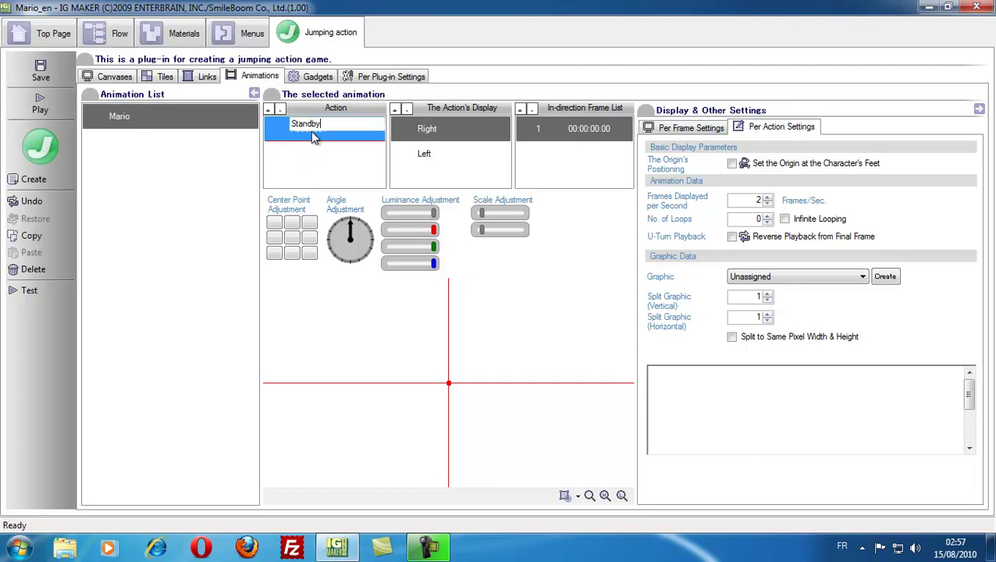
key("Return")
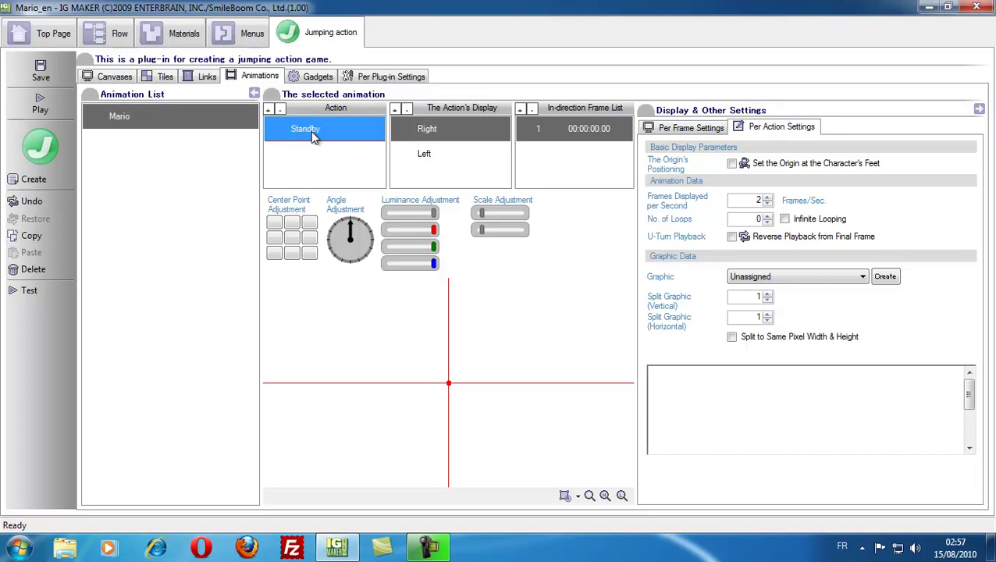
Assign the Mario-Charset graphic to the Standby action
left_click(435, 155)
left_click(438, 135)
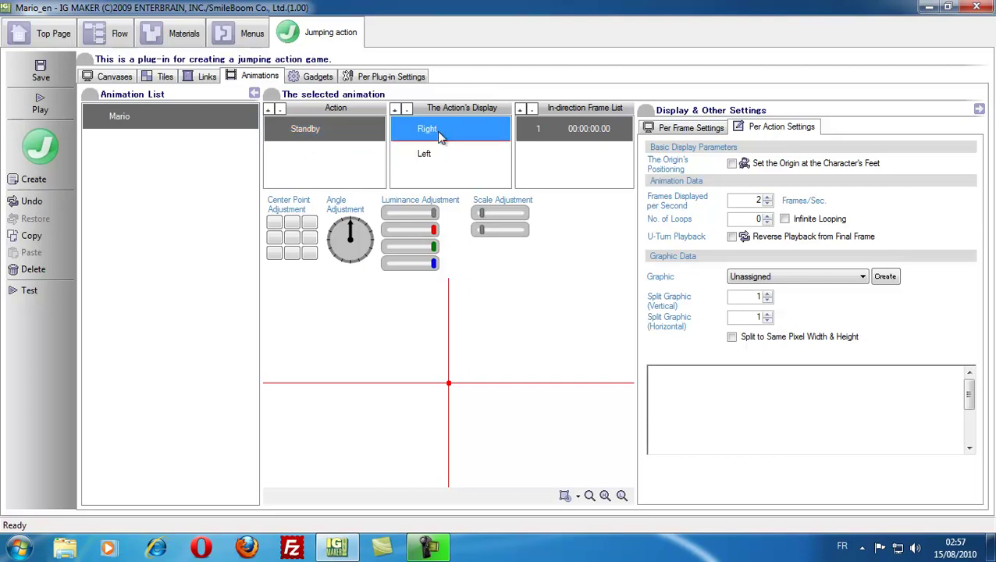
left_click(440, 160)
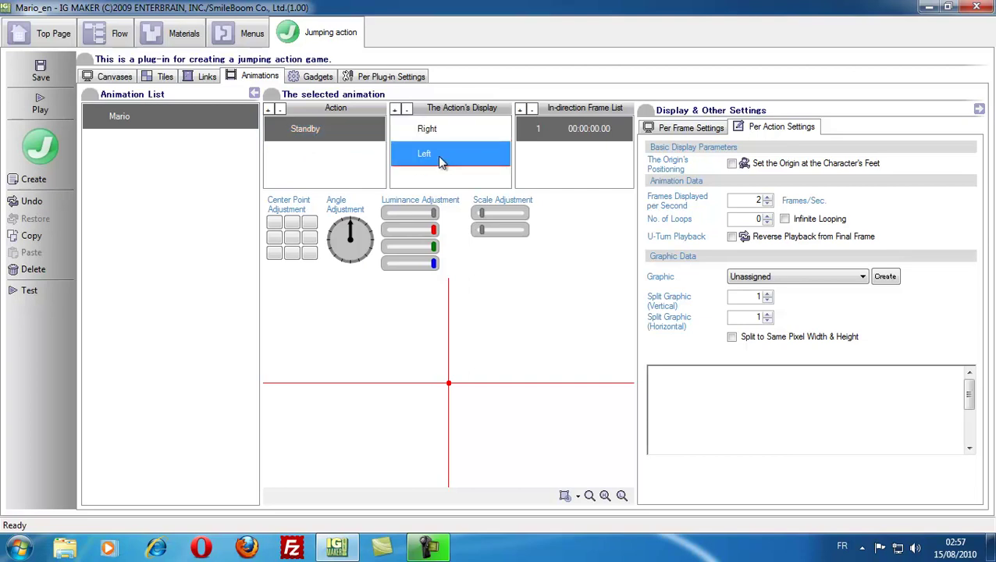
left_click(858, 278)
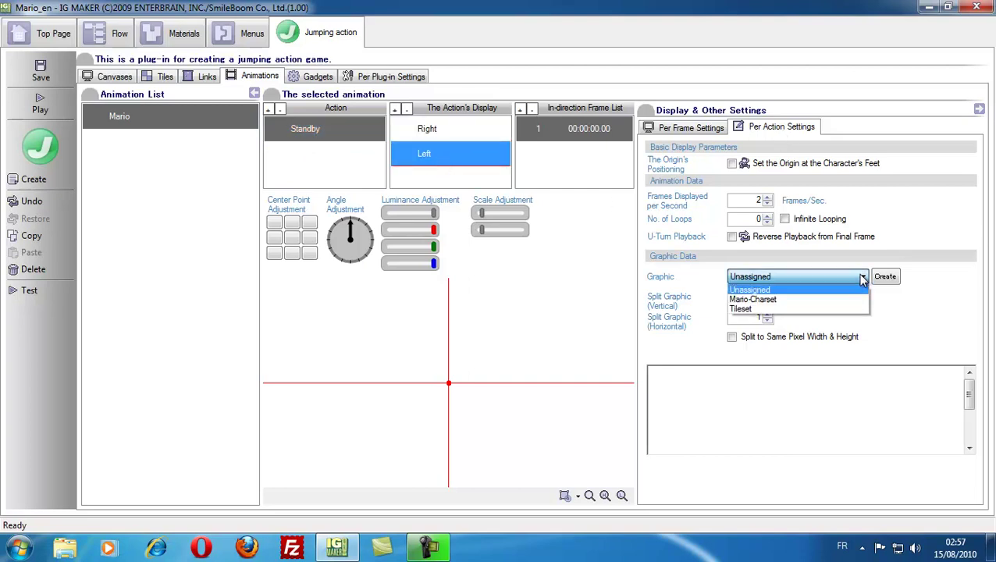
left_click(778, 304)
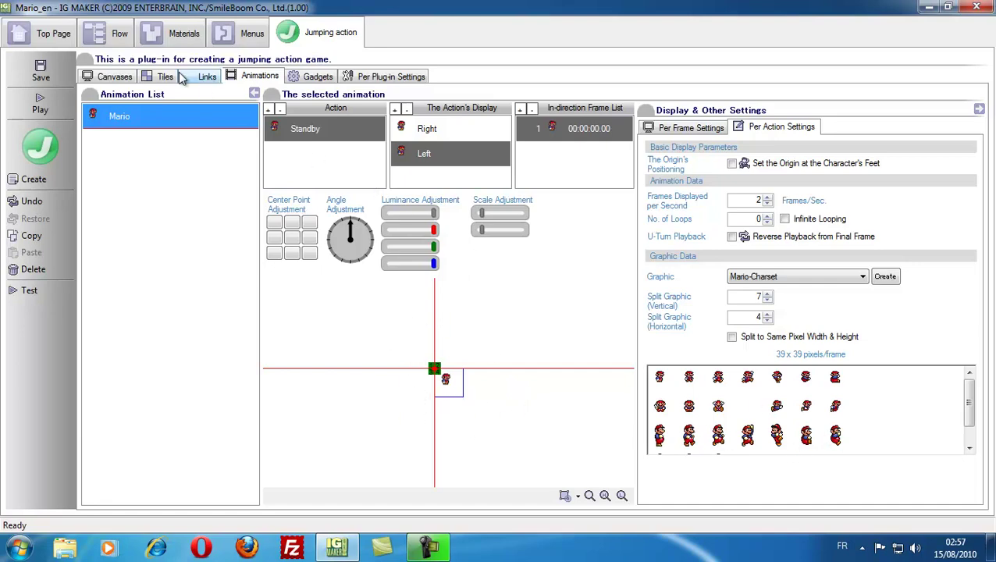
Compare the Mario-Charset sprites with the Standby displays and flip the Left display's frame horizontally
left_click(171, 31)
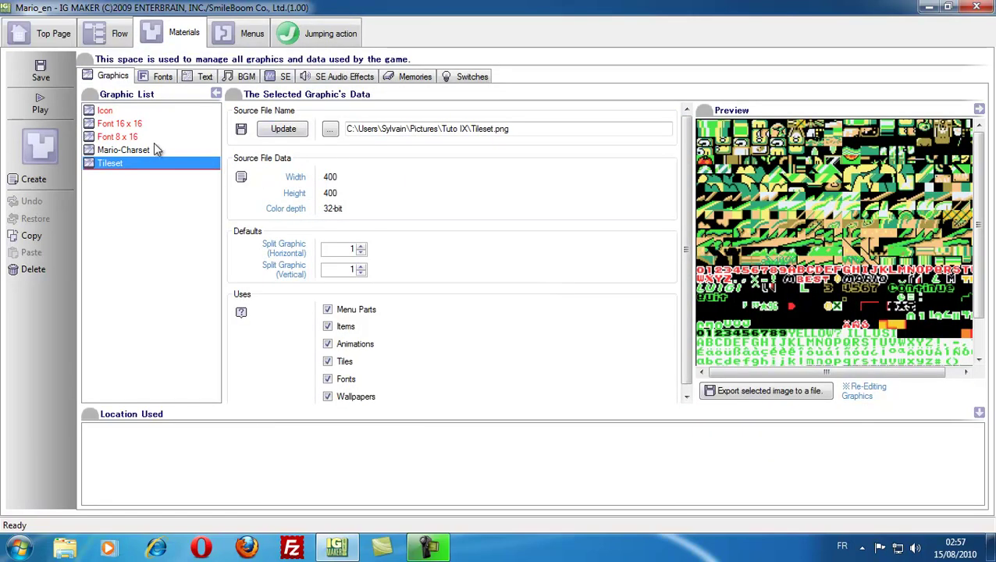
left_click(125, 149)
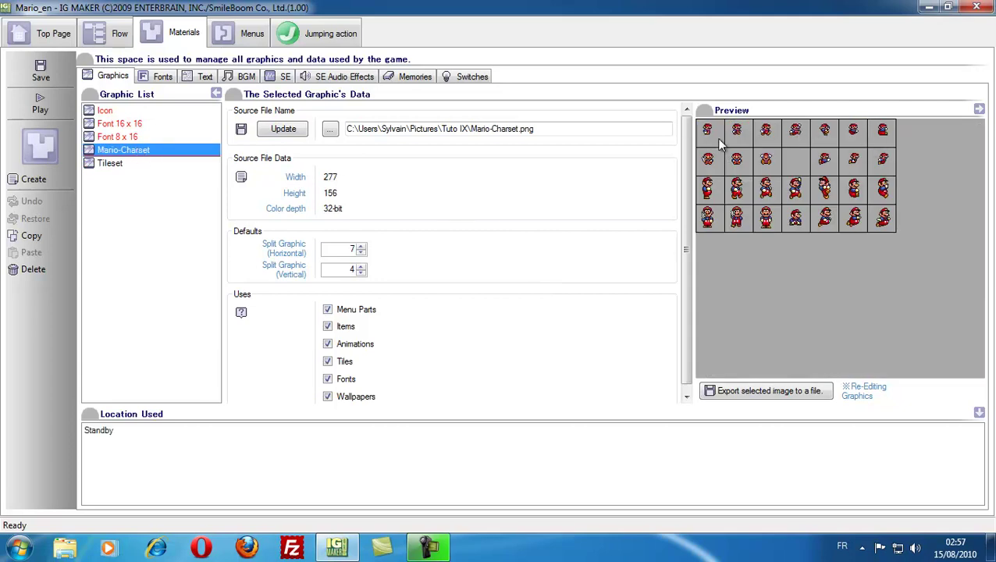
left_click(330, 32)
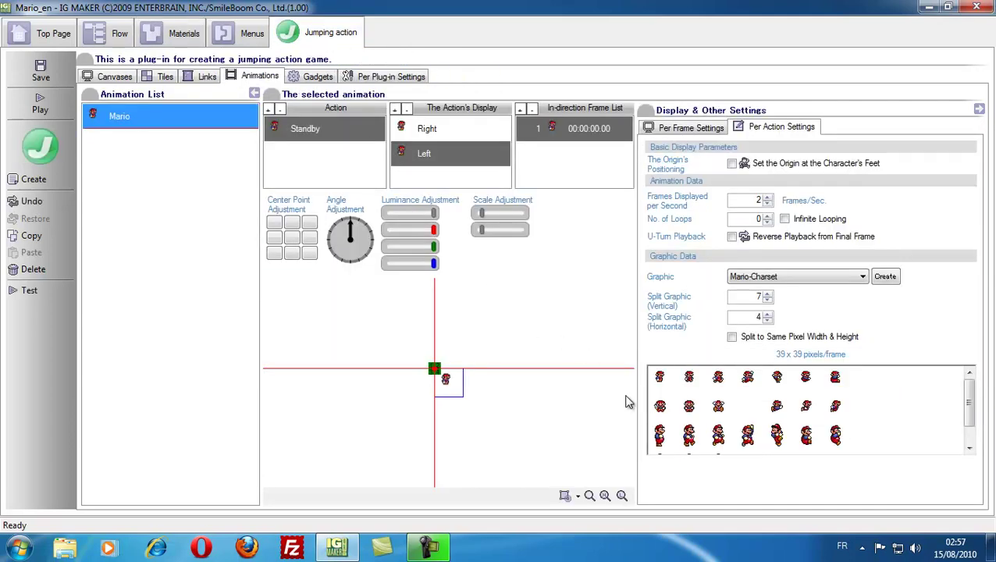
left_click(441, 133)
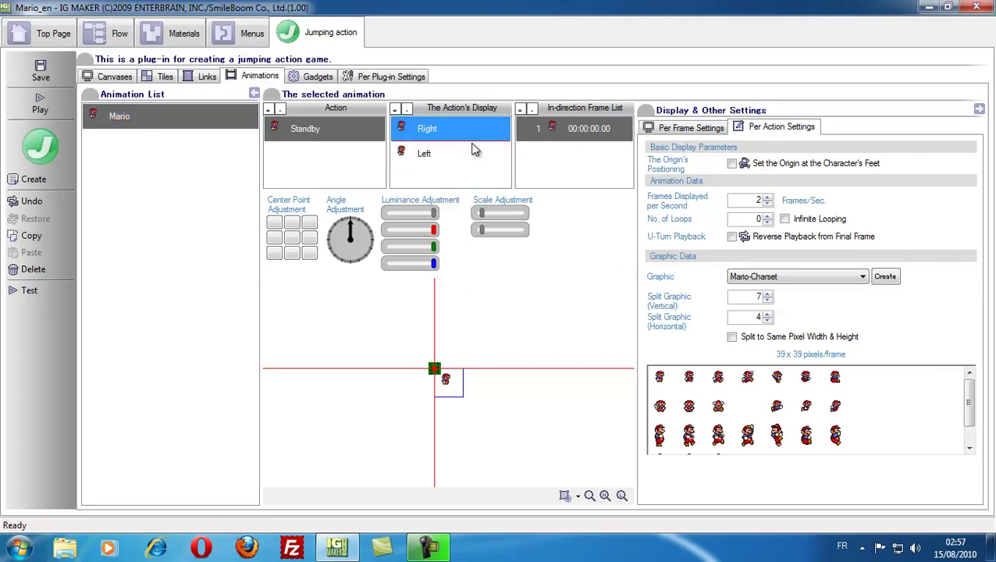
left_click(434, 159)
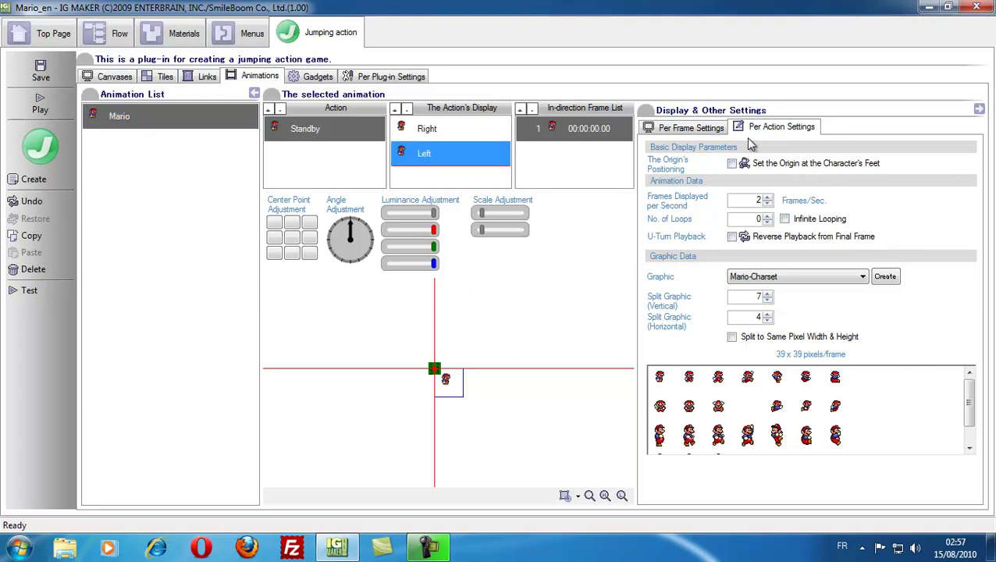
left_click(679, 129)
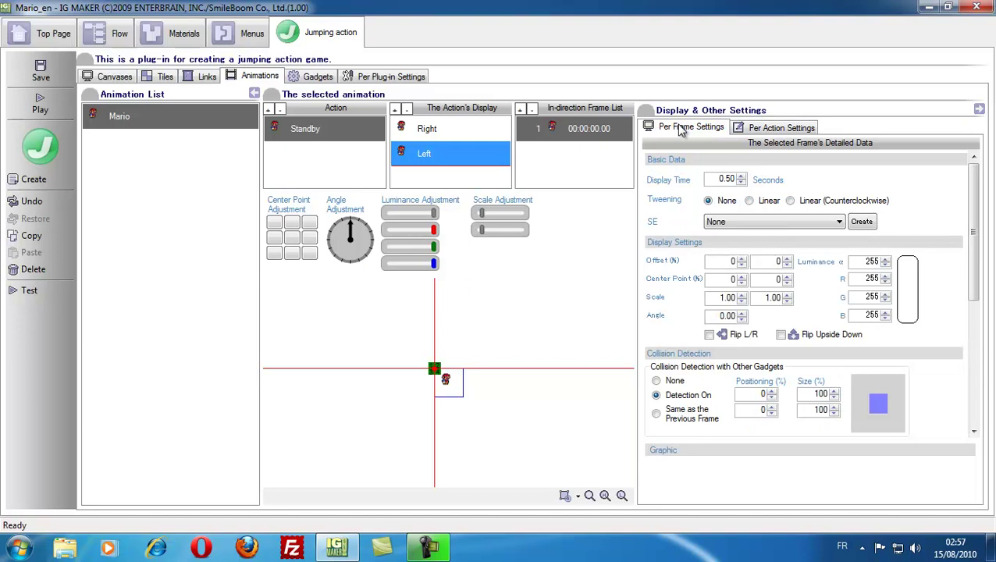
left_click(709, 334)
left_click(429, 152)
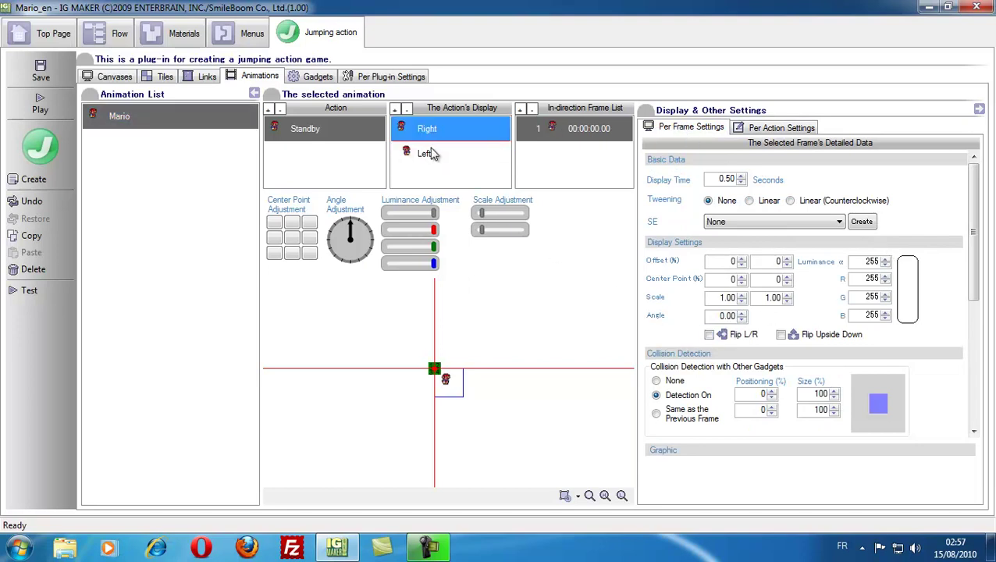
Add a second action named Walk to the Mario animation and assign it the Mario-Charset graphic
left_click(270, 109)
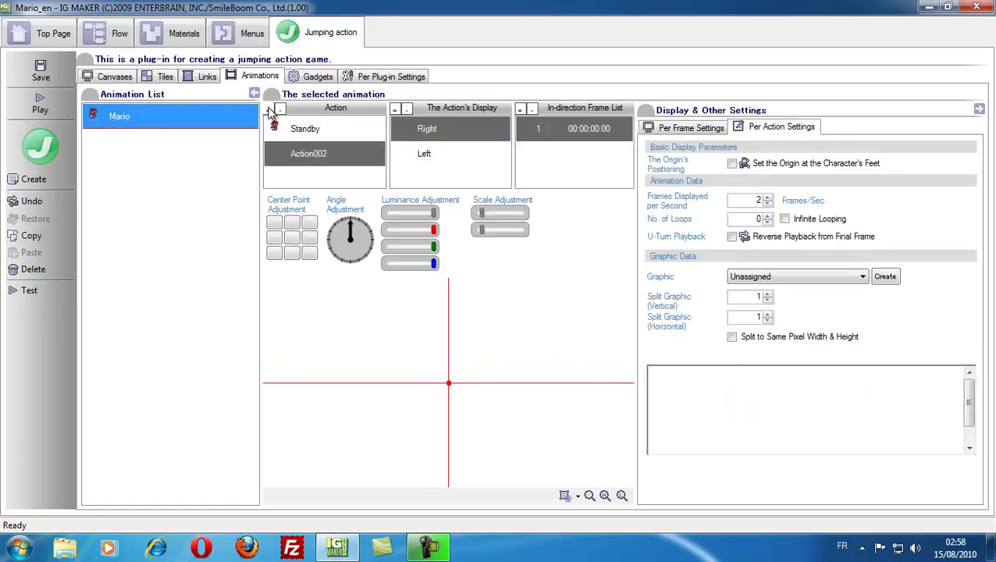
double_click(315, 155)
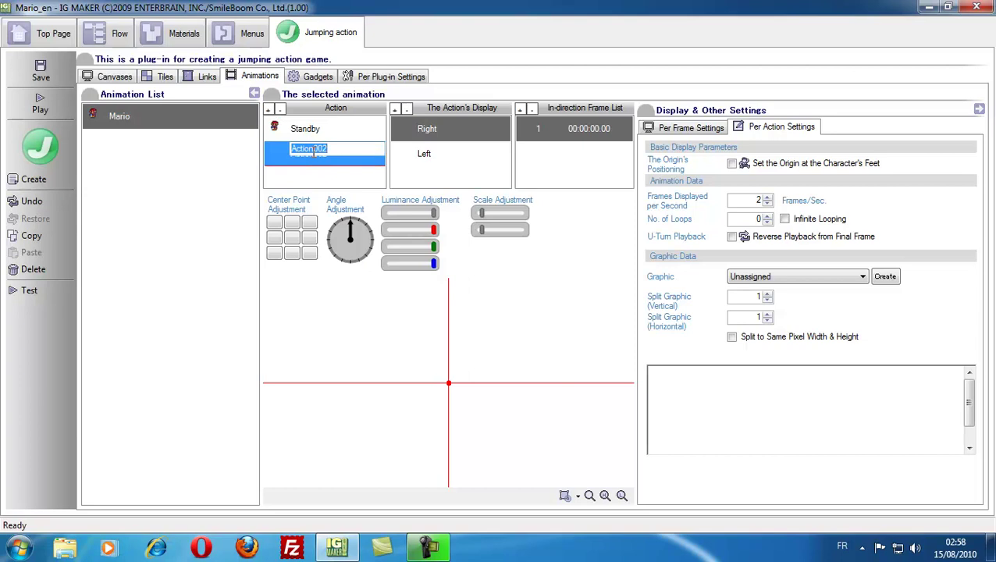
type("WX")
key("Return")
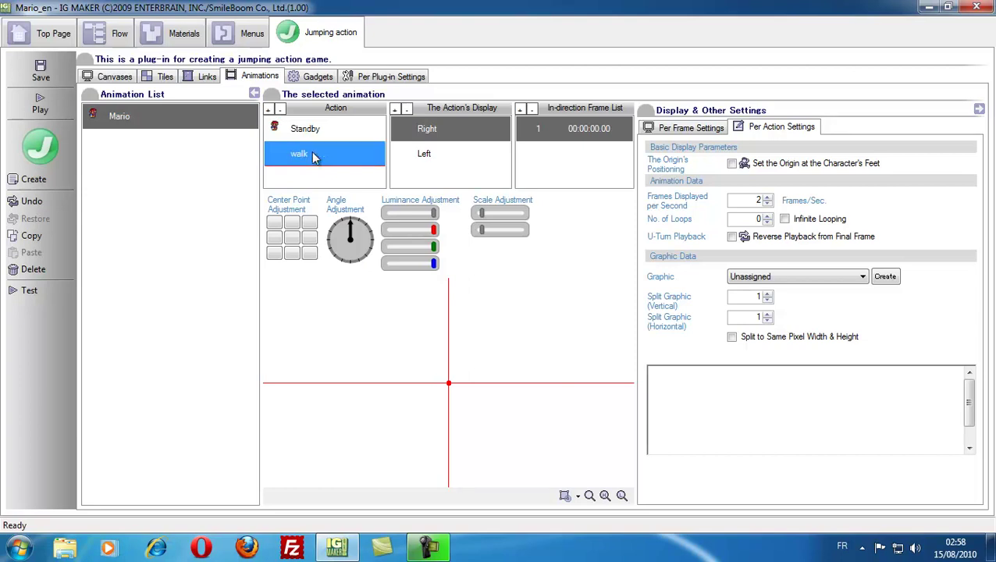
double_click(298, 153)
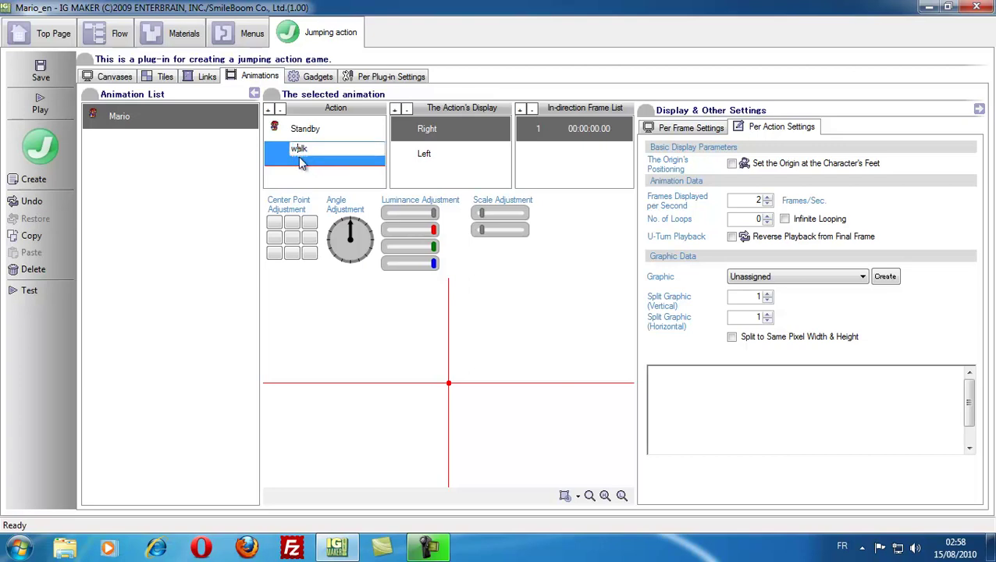
key("Return")
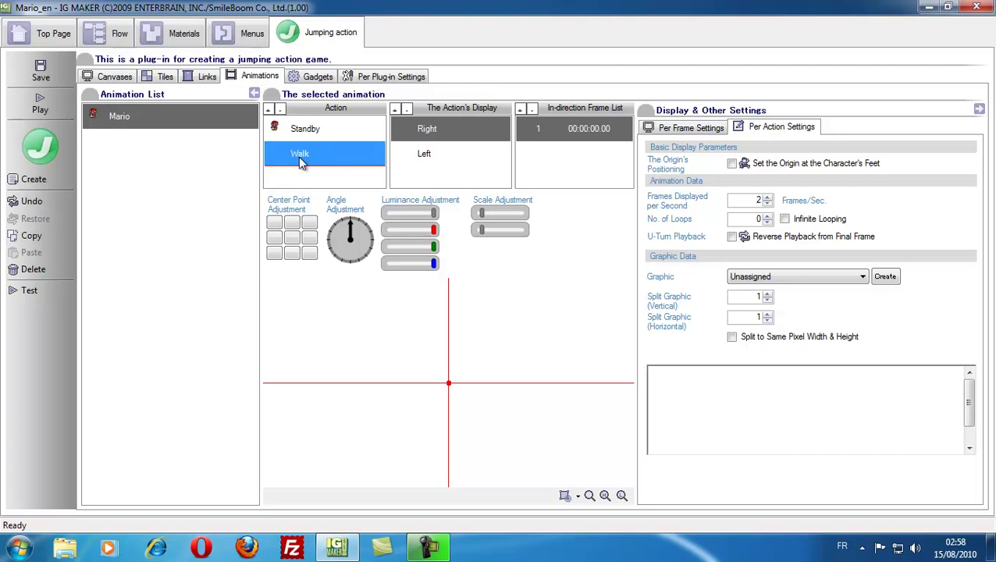
left_click(858, 278)
left_click(811, 299)
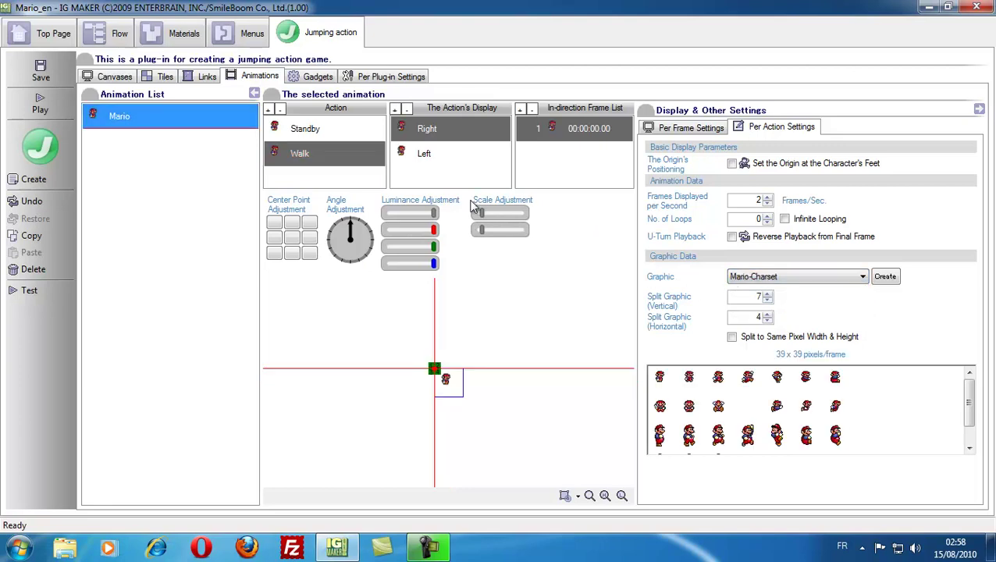
Add two more frames to both the Right and Left displays of the Walk action, making three frames each
left_click(550, 131)
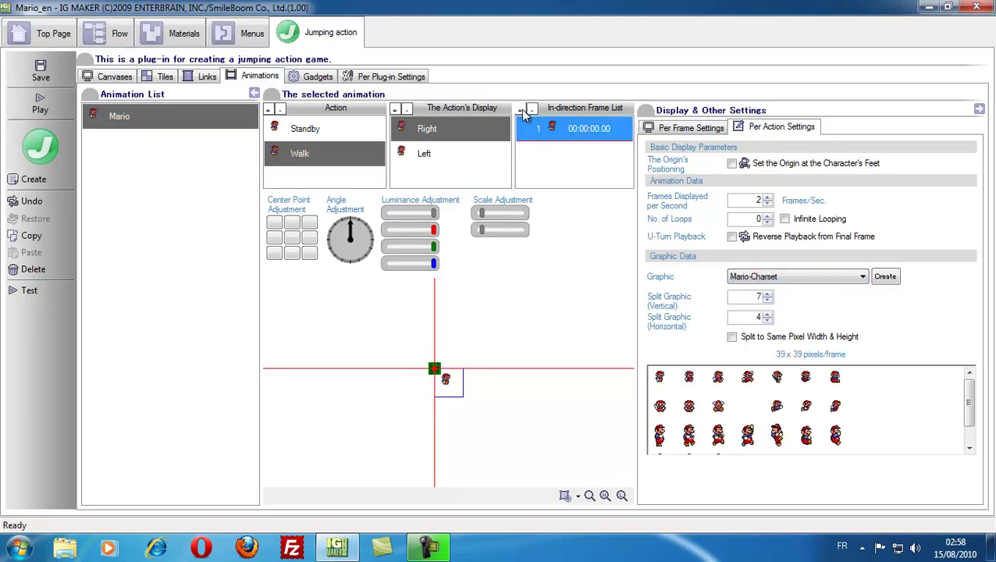
left_click(522, 110)
left_click(422, 154)
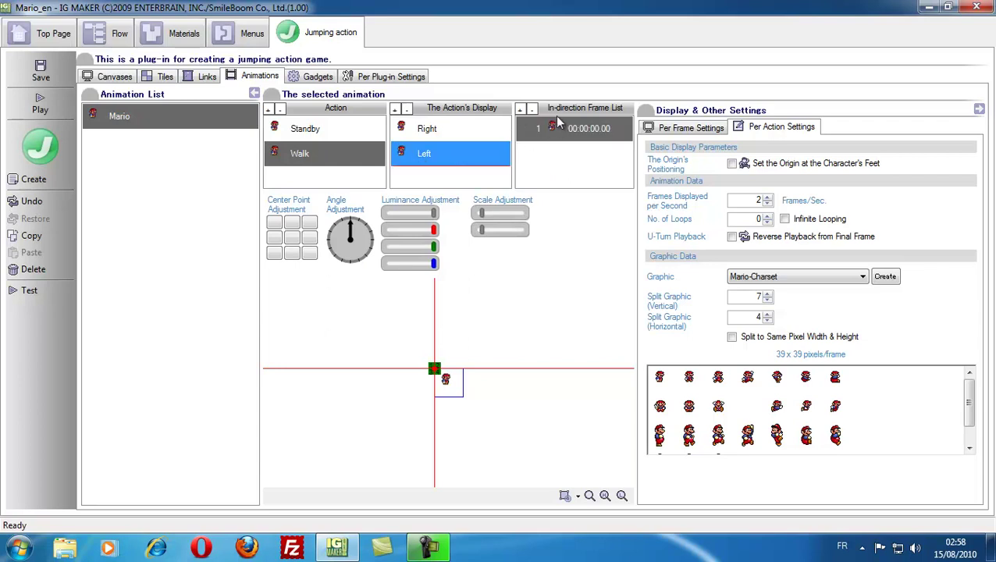
left_click(519, 109)
left_click(520, 109)
scroll(568, 137, "down", 1)
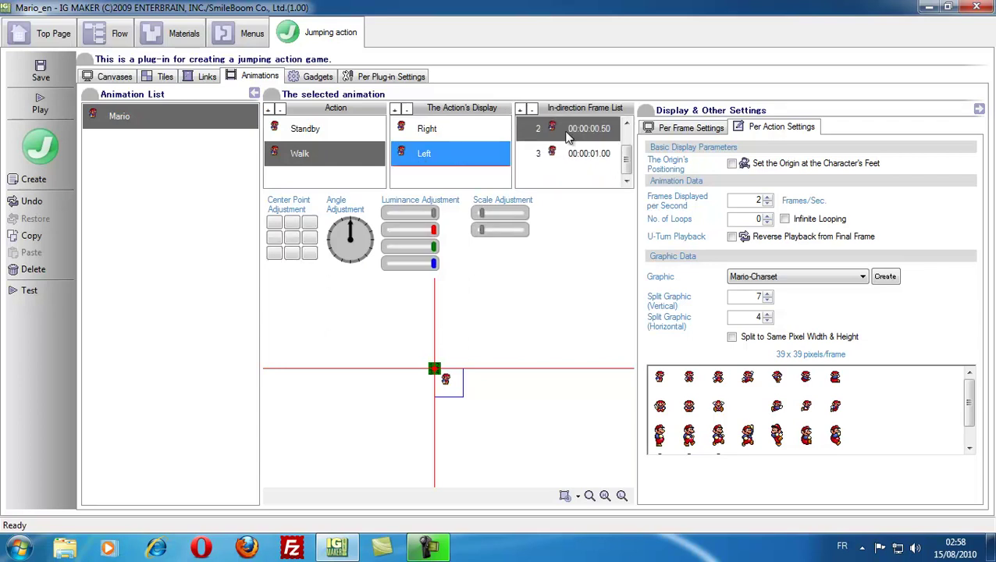
left_click(414, 131)
left_click(440, 156)
left_click(450, 137)
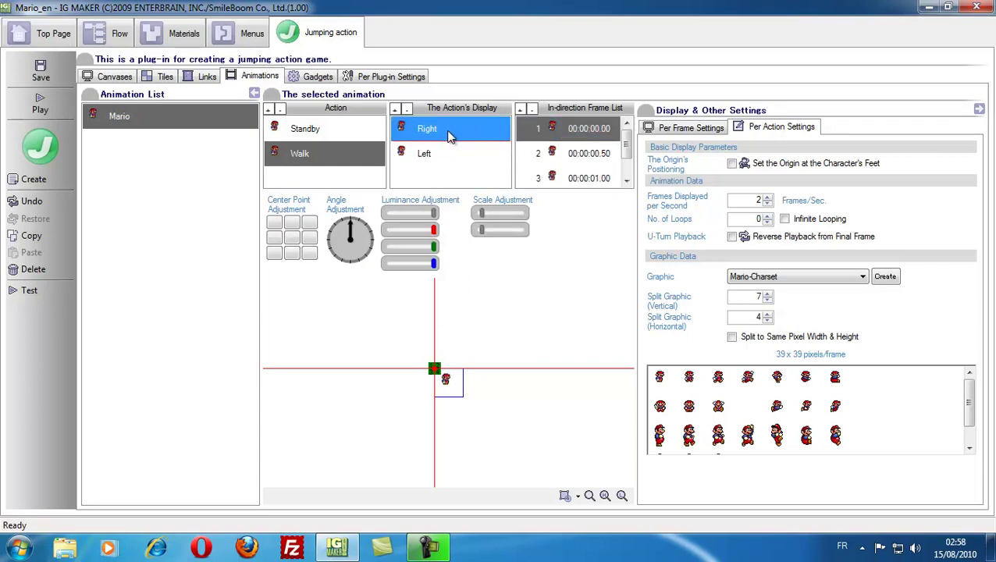
Assign the second and third top-row Mario-Charset sprites to frames 2 and 3 of Walk's Right display
left_click(689, 131)
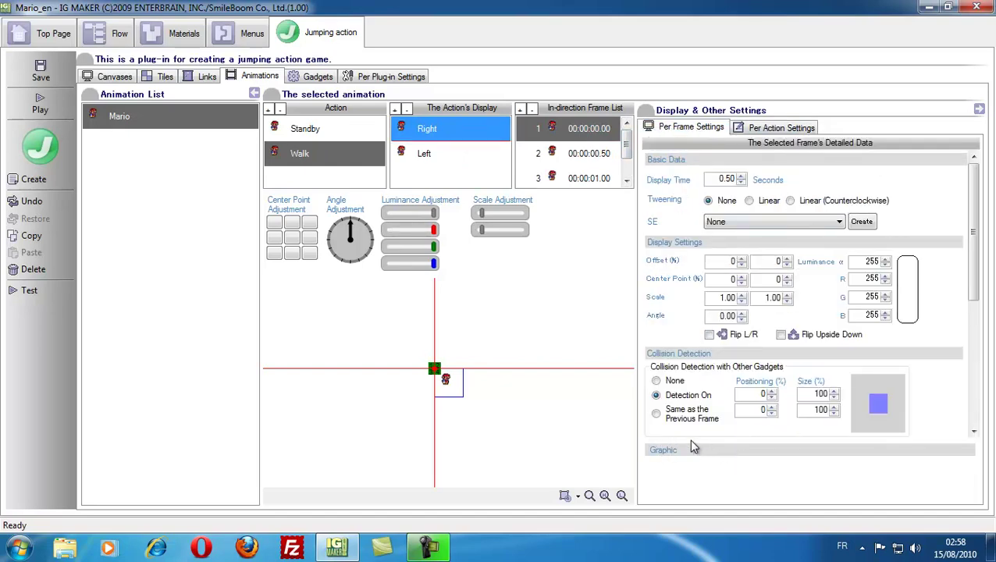
left_click_drag(693, 440, 701, 306)
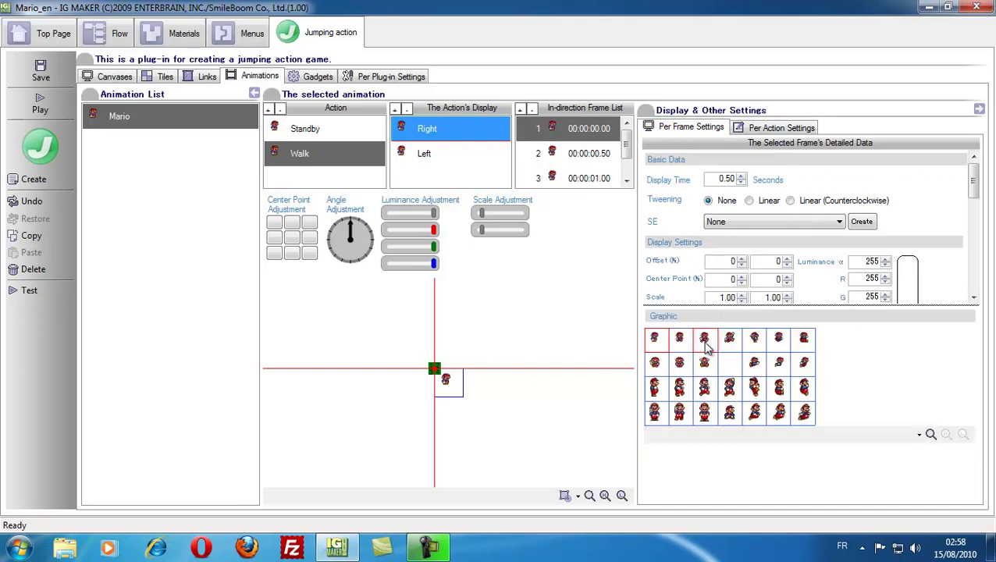
left_click(540, 145)
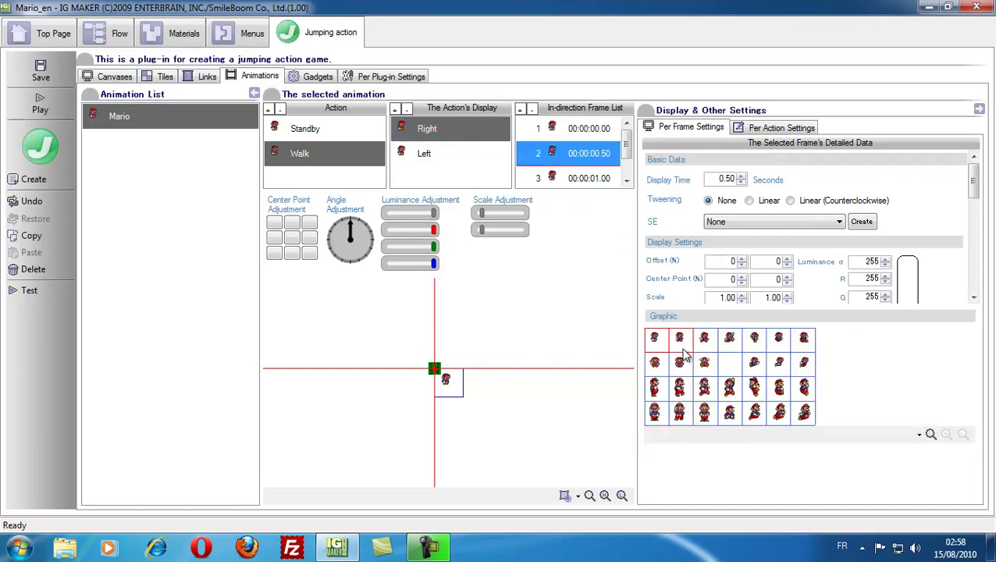
left_click(560, 178)
left_click(705, 346)
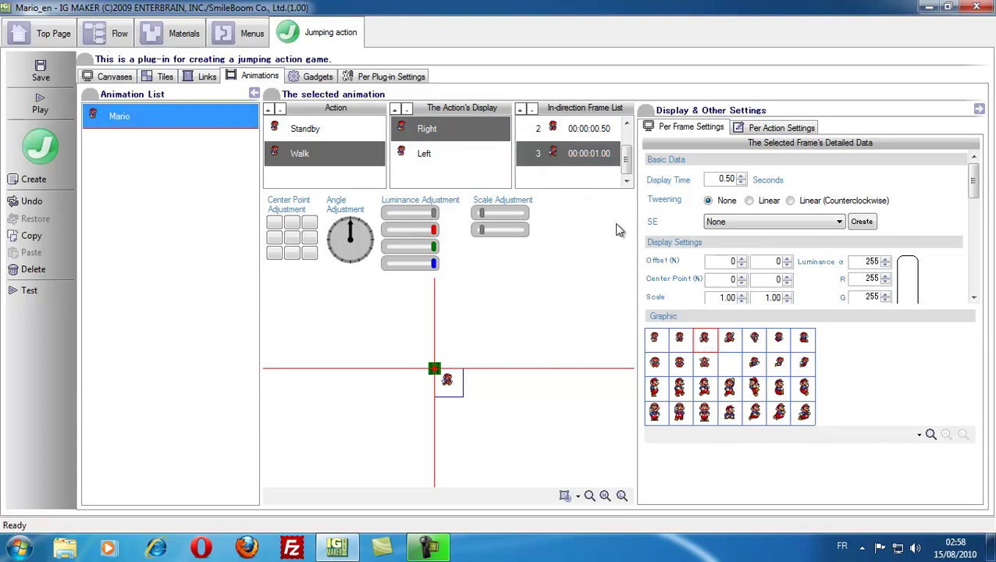
Delete all three frames from the Walk action's Left display
left_click(440, 158)
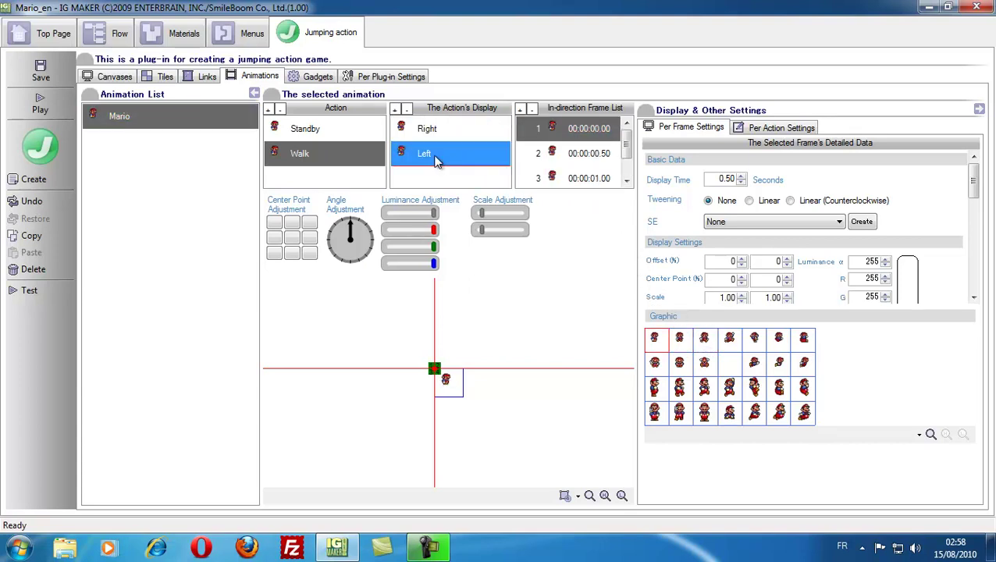
left_click(533, 110)
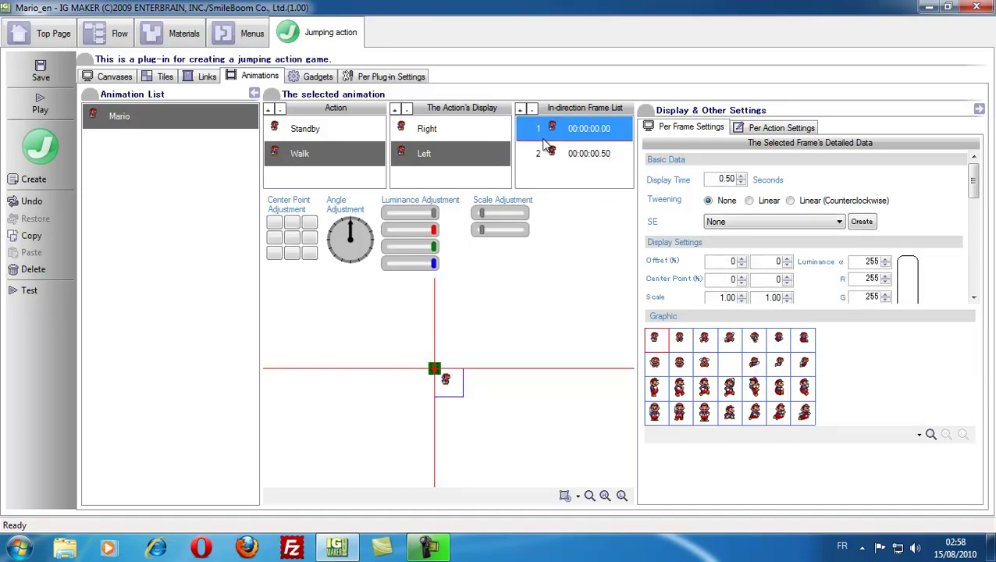
key("Delete")
left_click(549, 138)
left_click(532, 110)
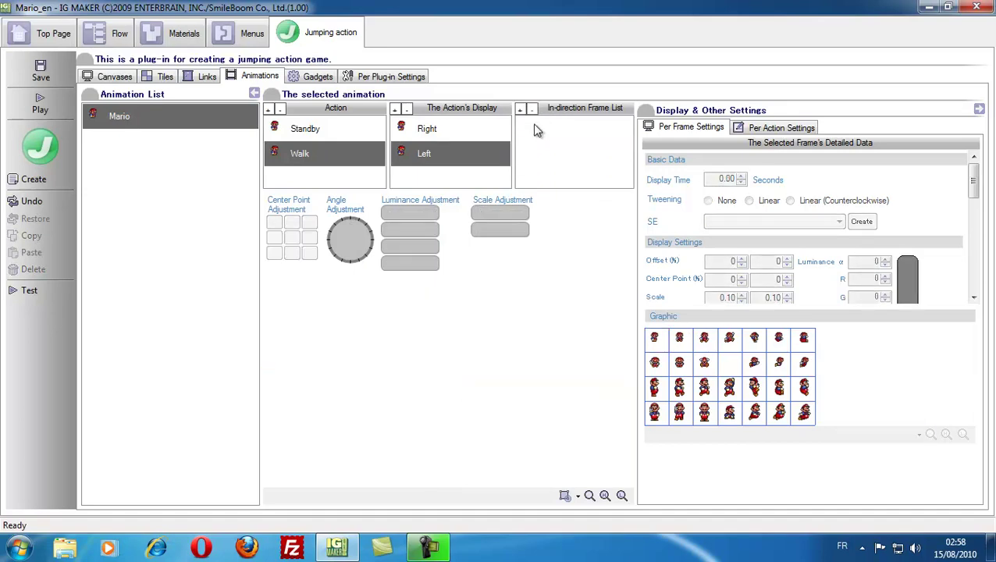
left_click(436, 156)
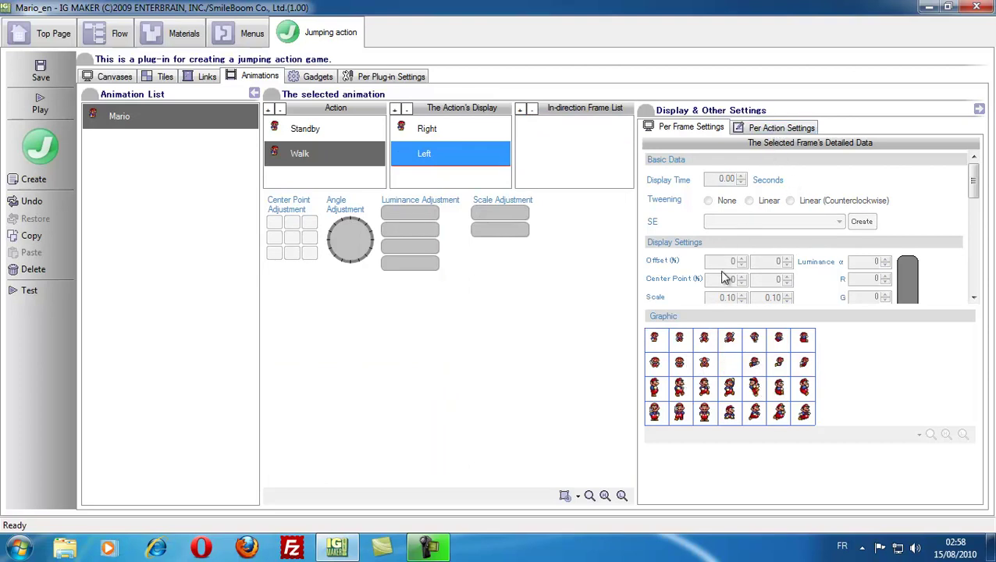
Add one frame to Walk's empty Left display and assign it the first top-row Mario-Charset sprite
mouse_move(719, 312)
left_mouse_down()
mouse_move(721, 341)
mouse_move(718, 293)
left_mouse_up()
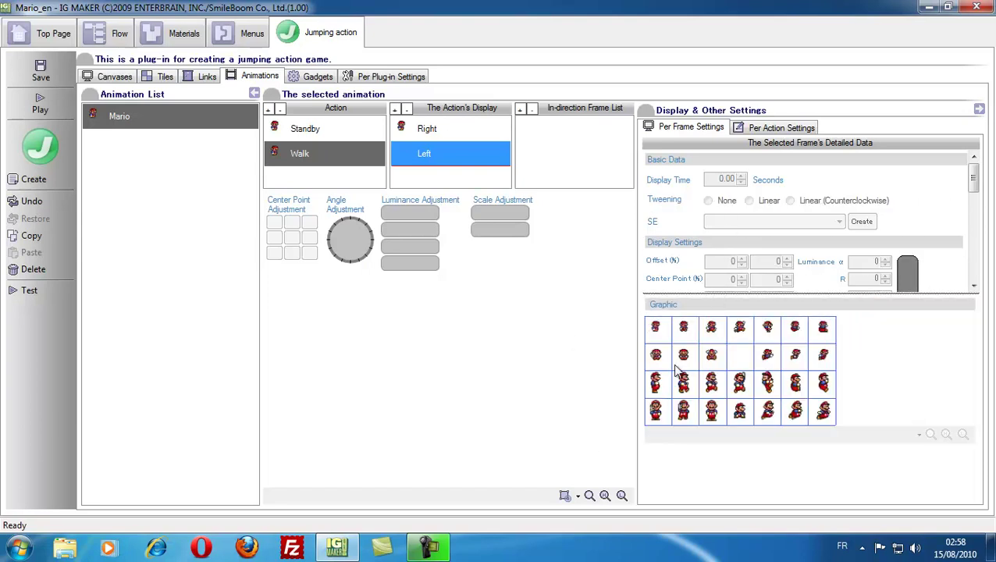
left_click(520, 108)
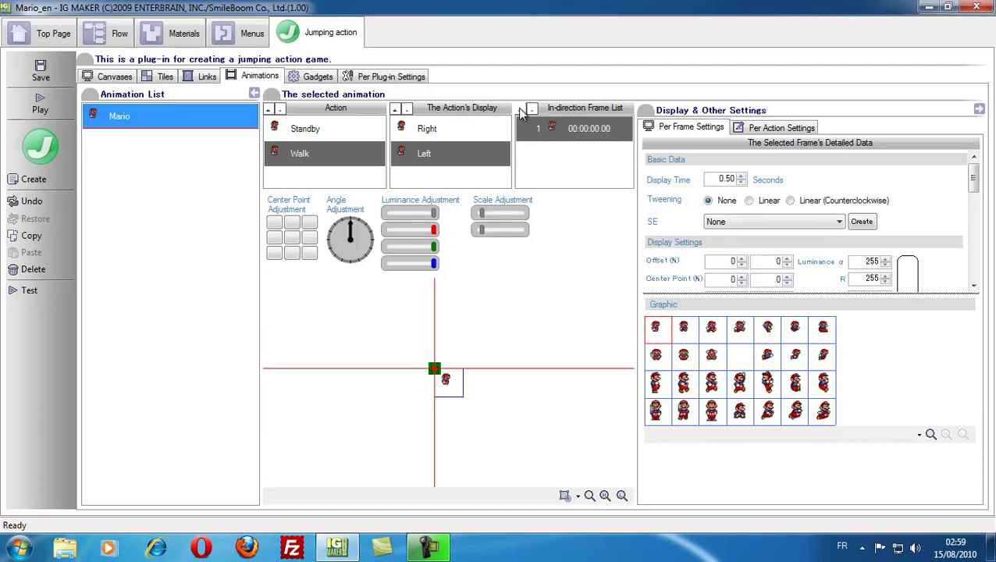
left_click(569, 127)
left_click(711, 358)
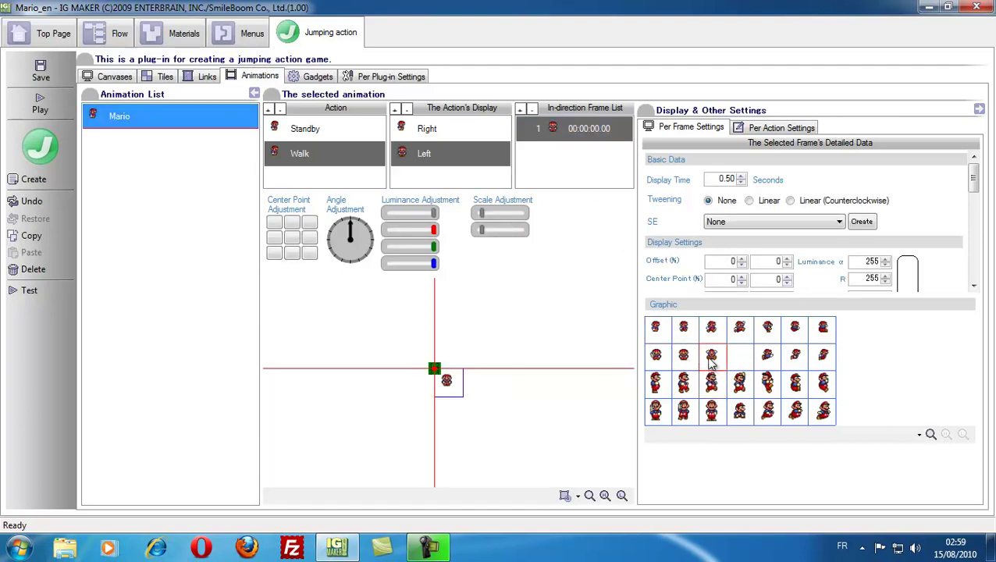
left_click(448, 159)
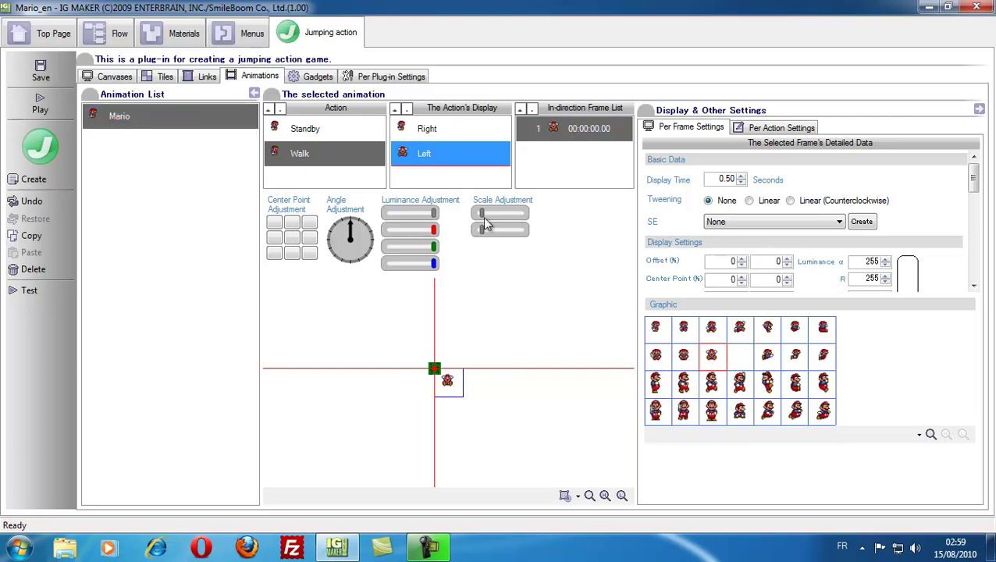
left_click(662, 334)
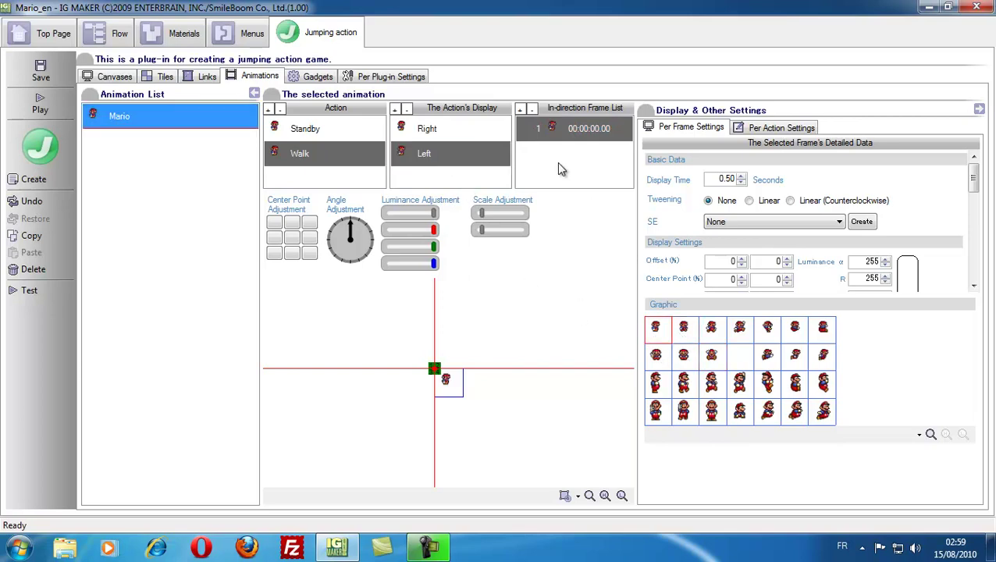
Add two more frames to Walk's Left display and assign the second top-row sprite to frame 2
left_click(519, 109)
left_click(520, 109)
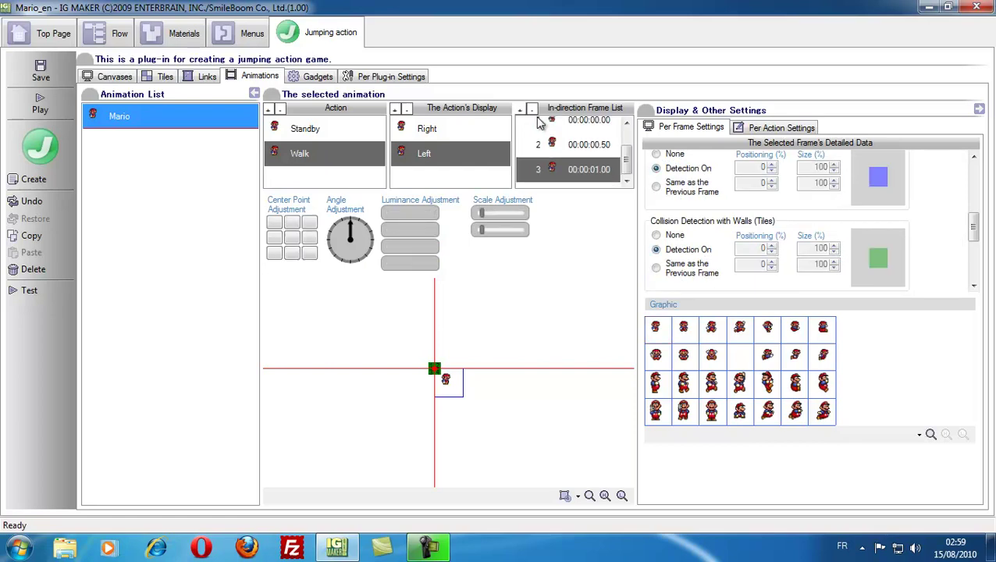
scroll(539, 123, "down", 1)
left_click(562, 129)
left_click(682, 326)
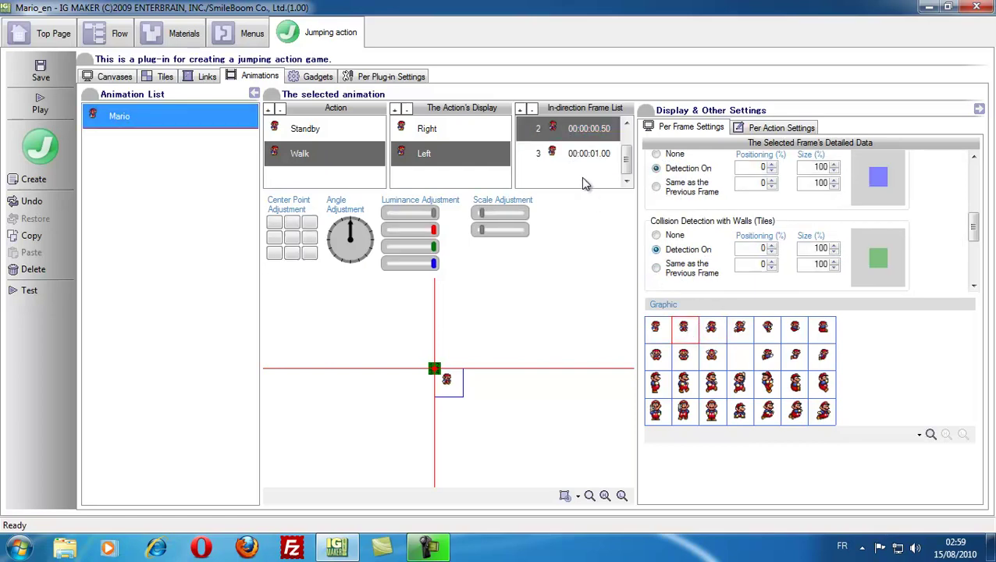
Compare the Walk action's Right and Left displays and delete the Left display
left_click(442, 133)
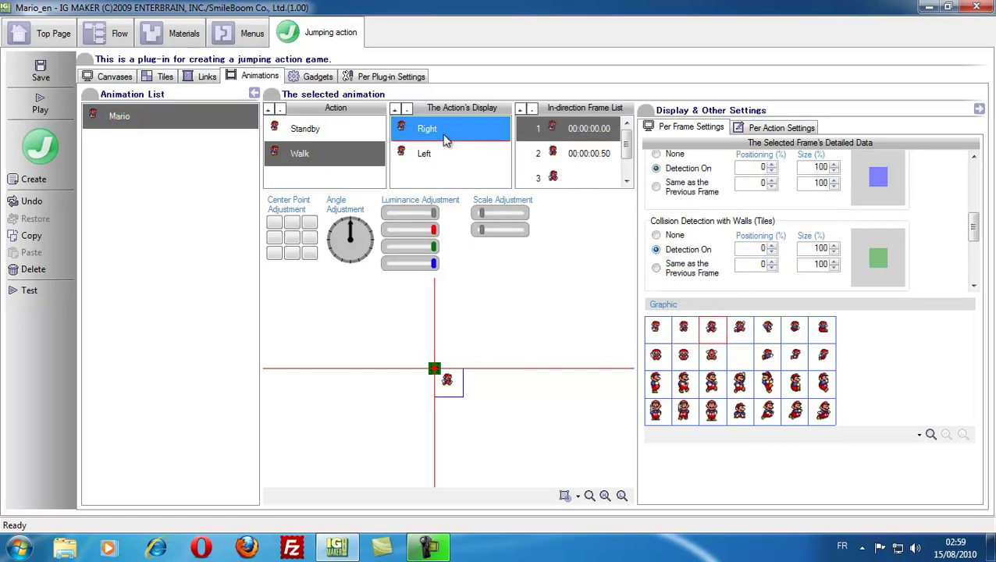
left_click(450, 154)
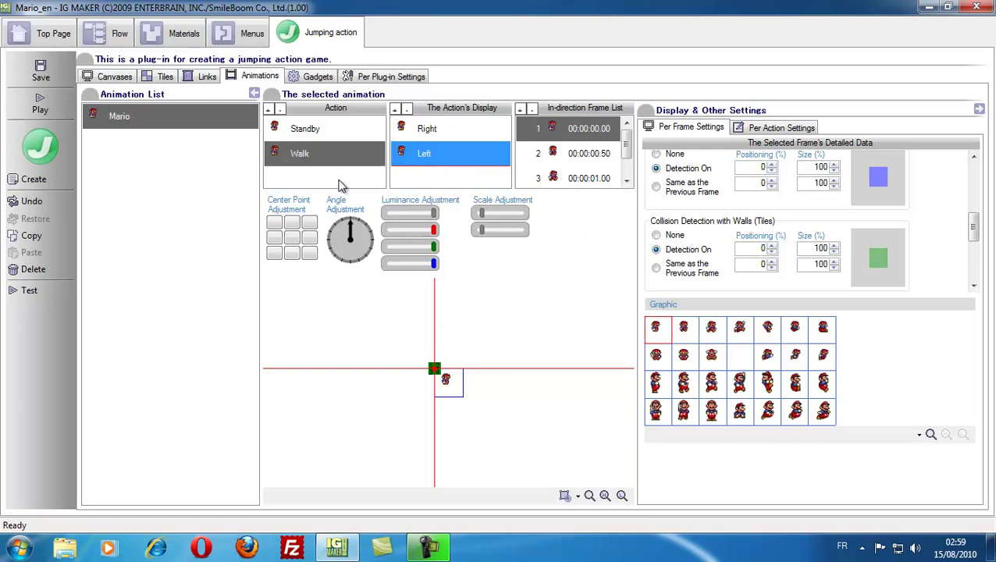
left_click(33, 269)
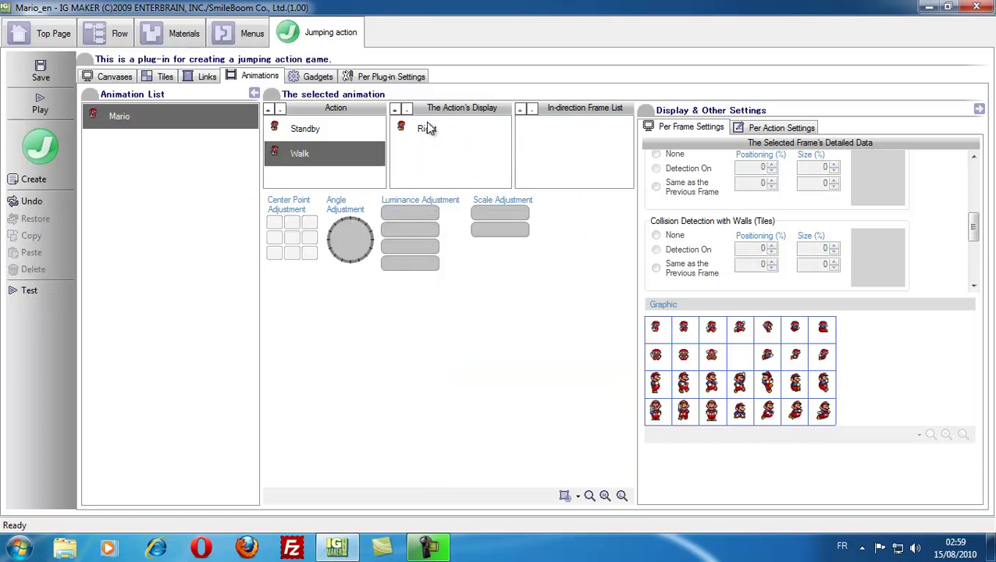
Set the display time of all three frames in Walk's Right display to 0.08 seconds and test the animation
left_click(427, 129)
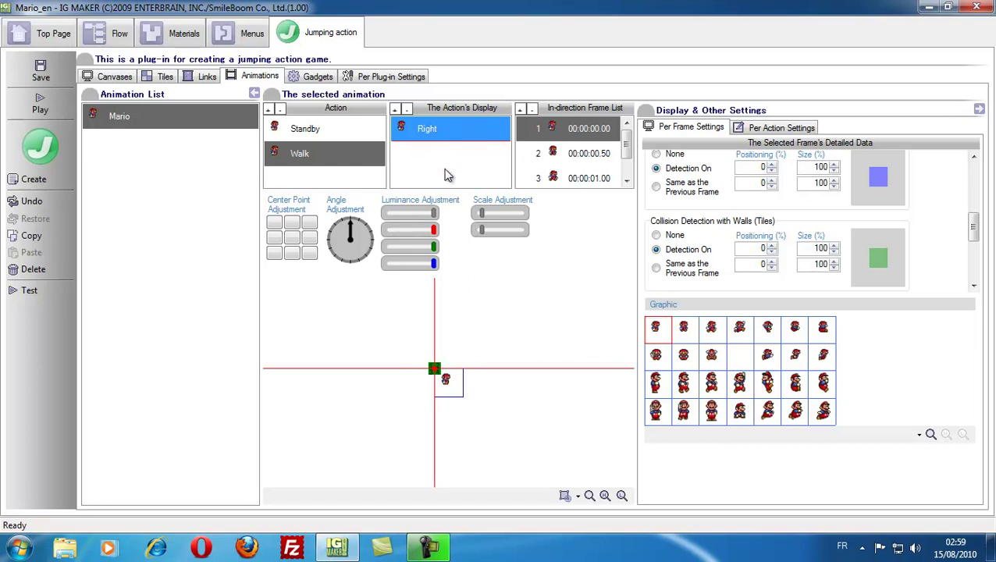
left_click_drag(981, 228, 981, 177)
left_click(590, 131)
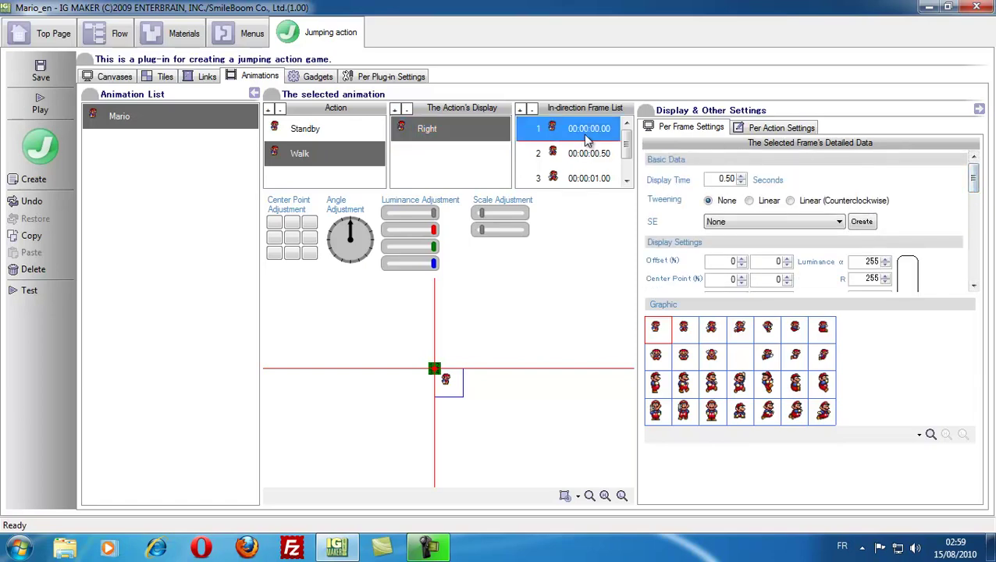
left_click_drag(591, 143, 591, 174)
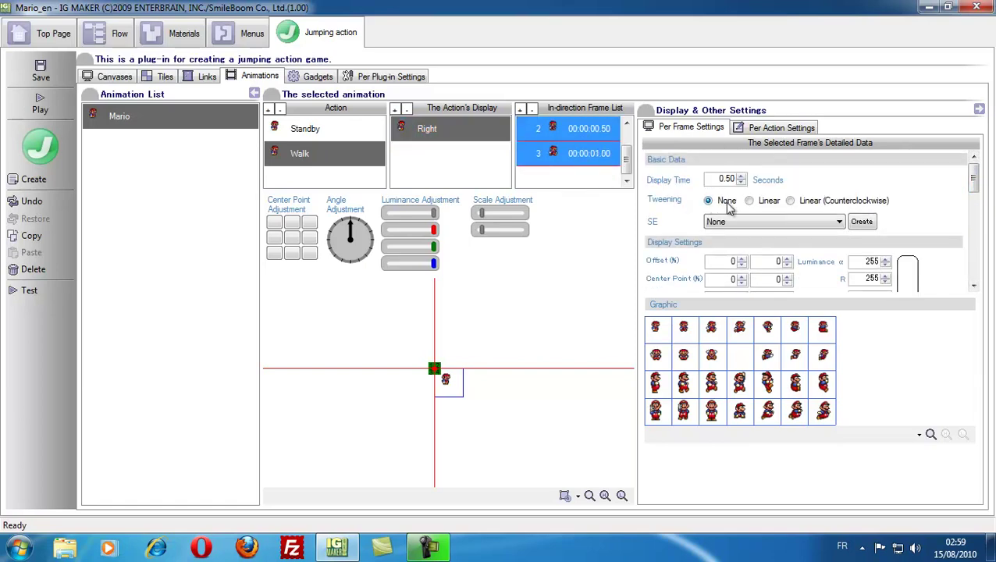
left_click_drag(720, 178, 784, 189)
type("0.08")
key("Return")
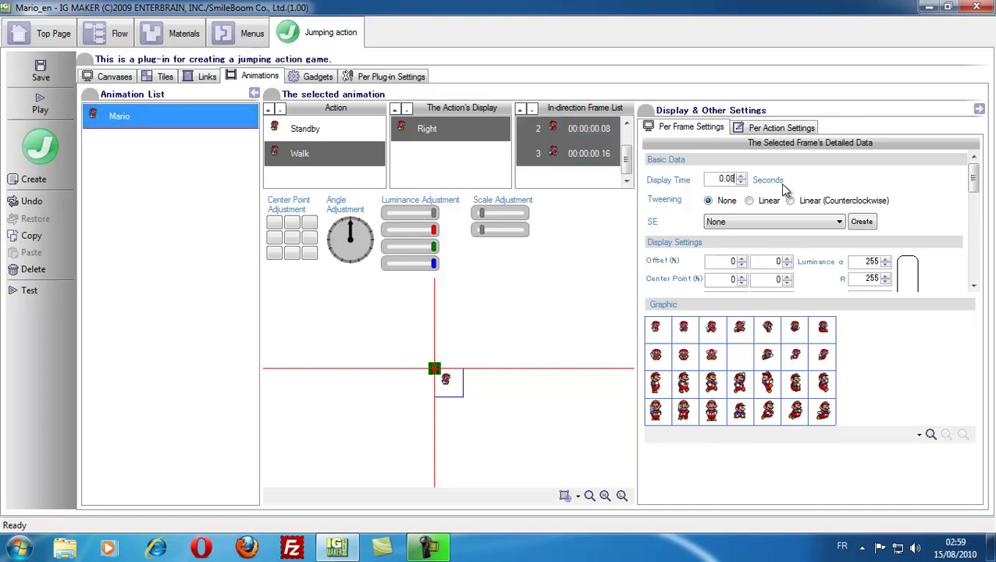
left_click(29, 290)
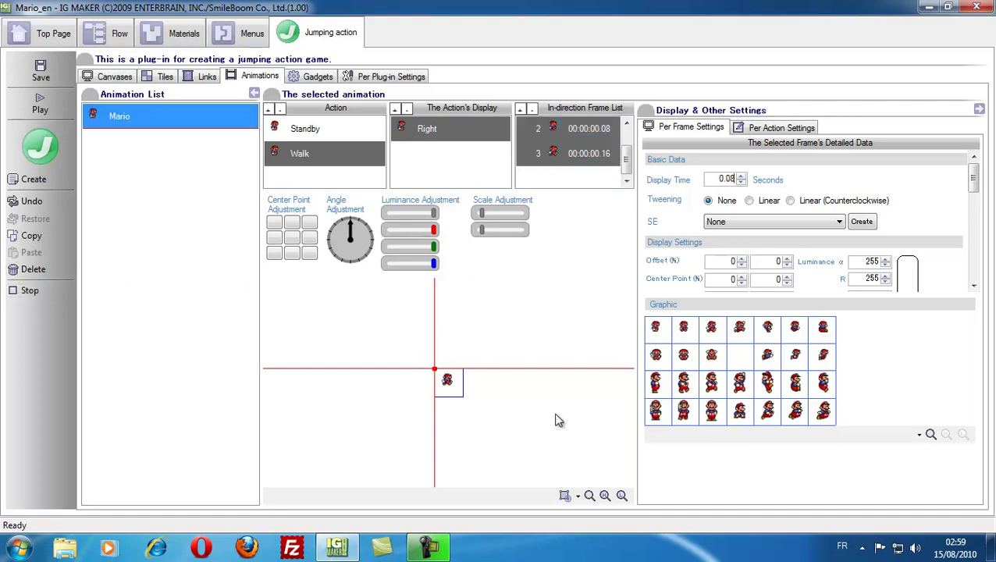
left_click(18, 290)
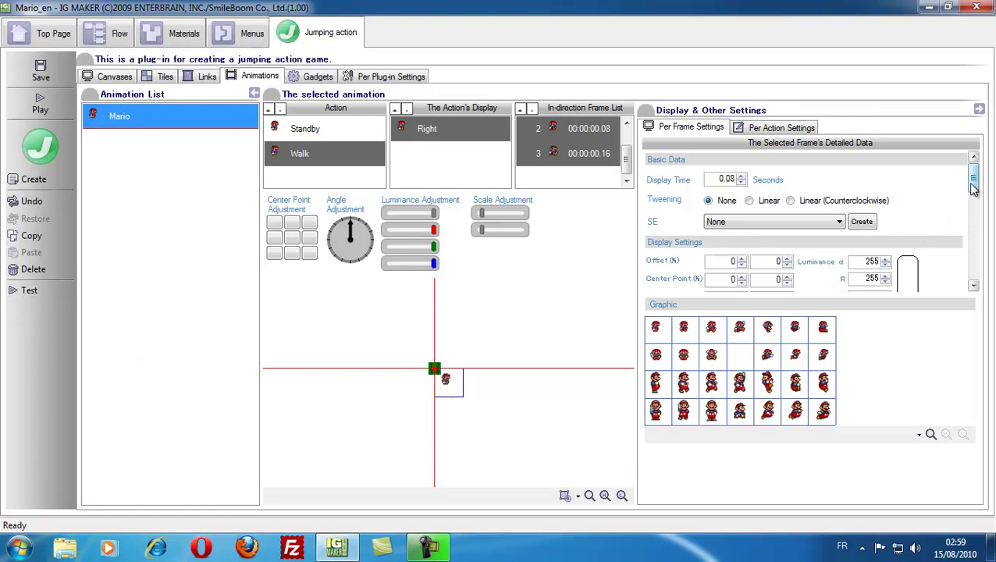
Review frame 1's offset and collision settings, set the Walk action's origin at the character's feet, and return to the frame settings
left_click_drag(973, 177, 972, 201)
left_click_drag(629, 159, 628, 141)
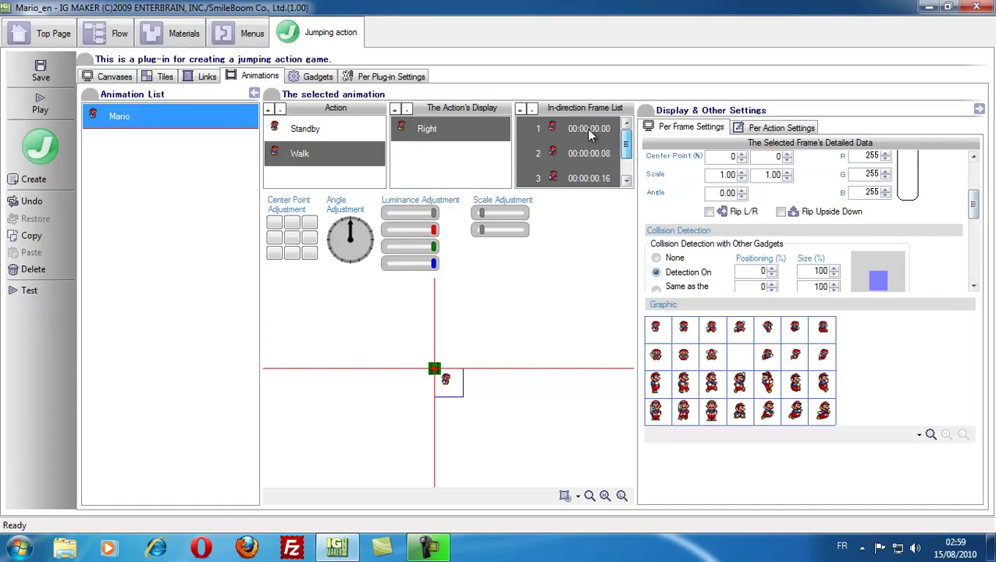
left_click(586, 128)
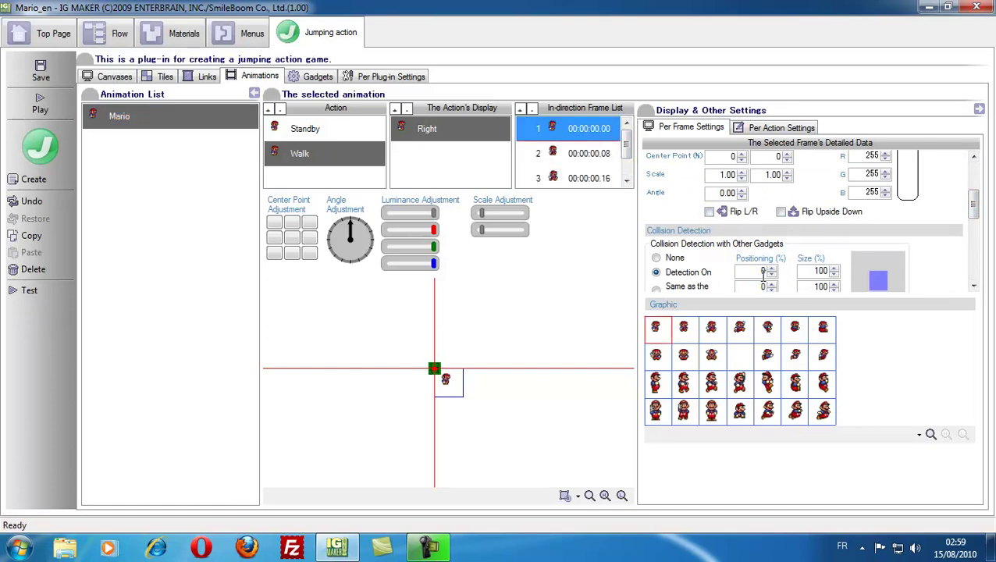
left_click_drag(972, 204, 972, 222)
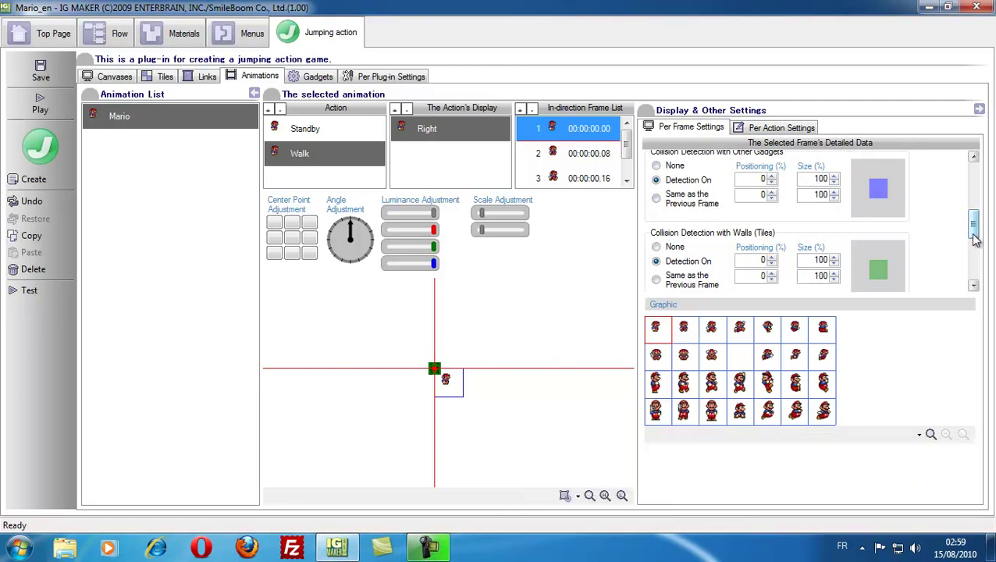
left_click_drag(973, 230, 973, 195)
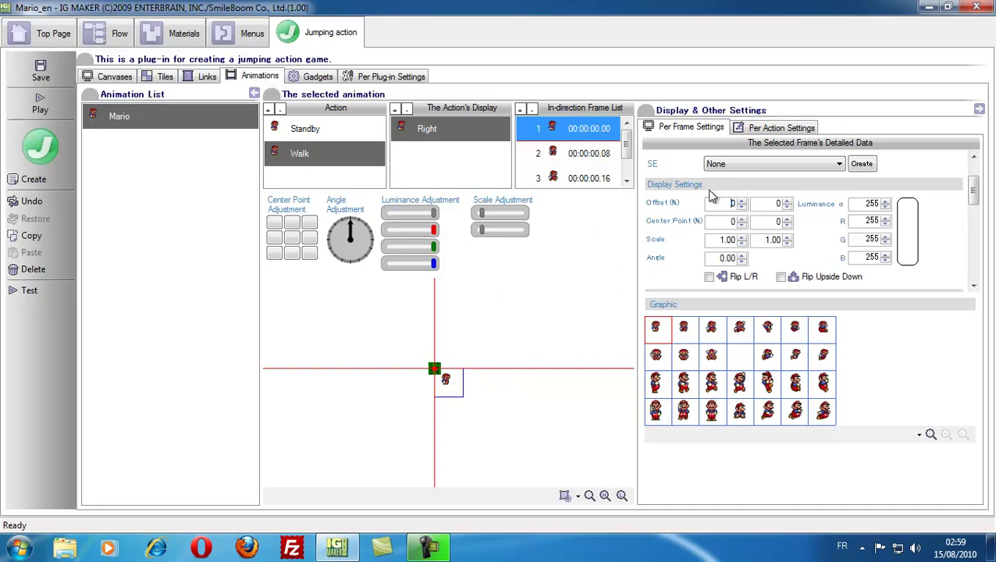
left_click(771, 127)
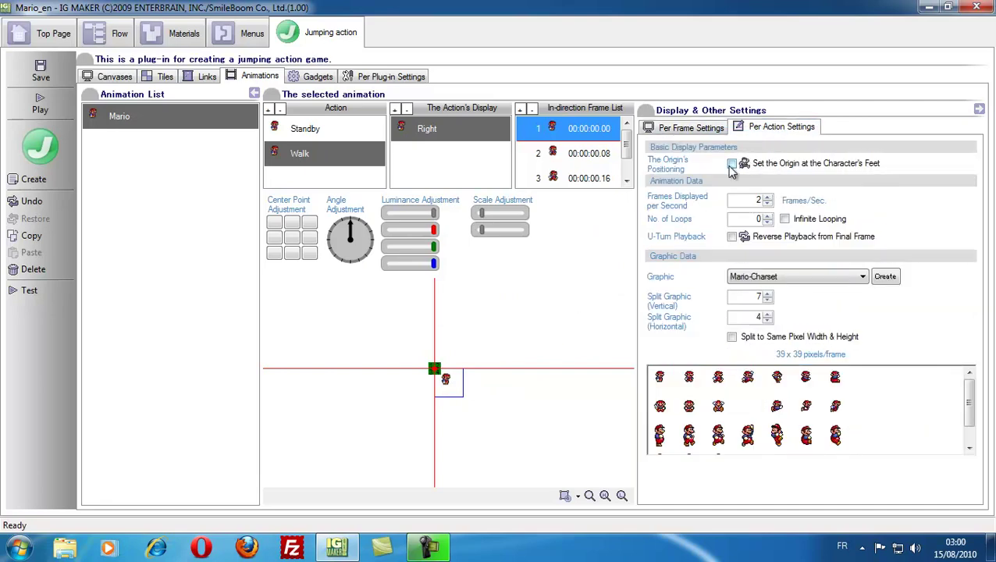
left_click(730, 165)
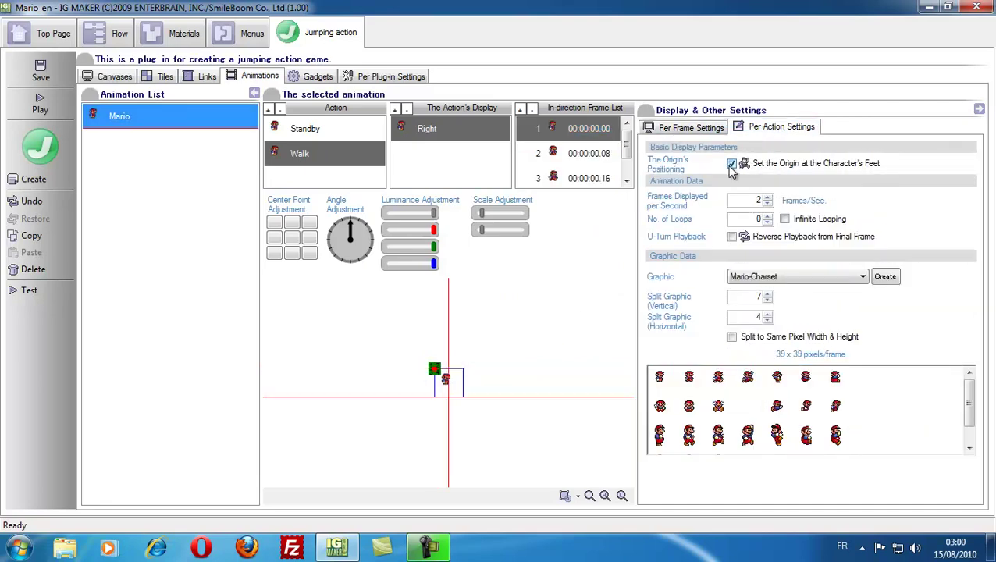
left_click(690, 131)
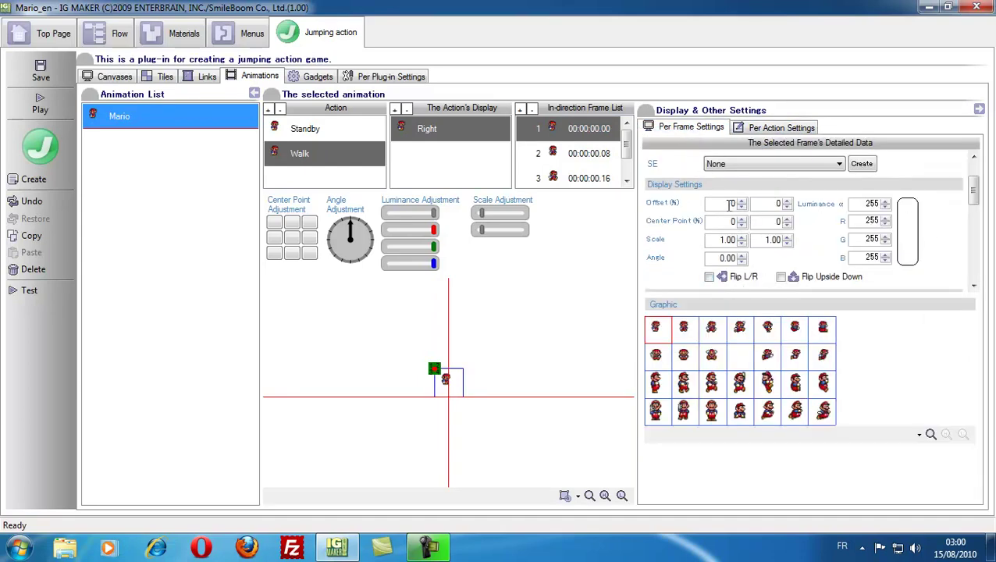
Set the offset of frame 1 in the Walk action's Right display to 7 horizontally and 44 vertically
left_click(742, 200)
left_click(742, 201)
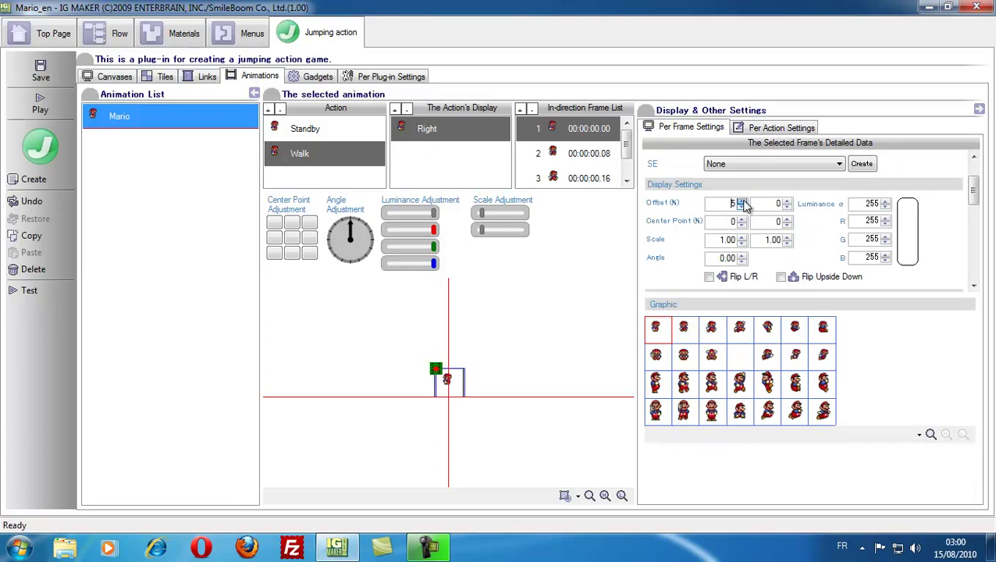
left_click(741, 201)
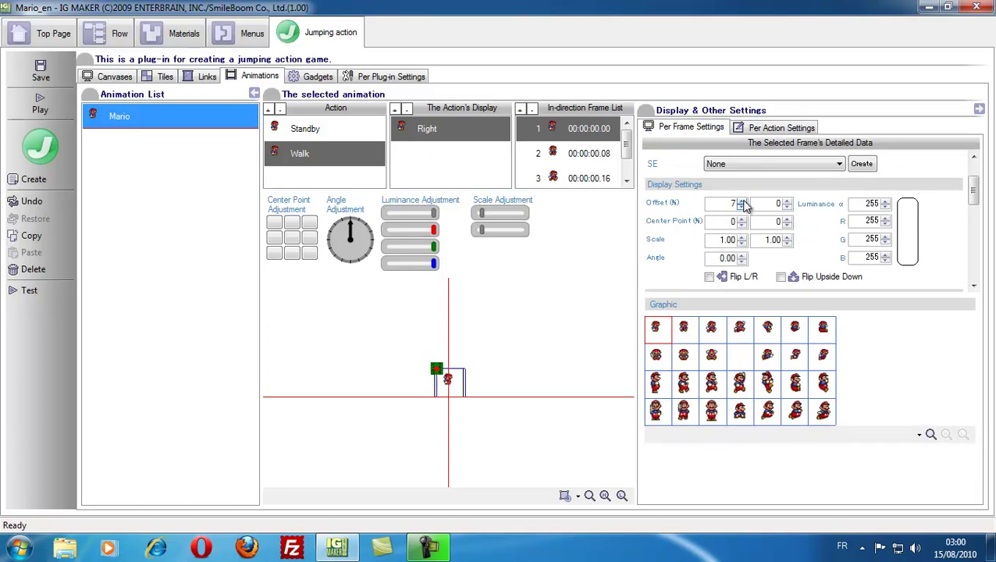
left_click(785, 200)
left_click_drag(785, 201, 785, 201)
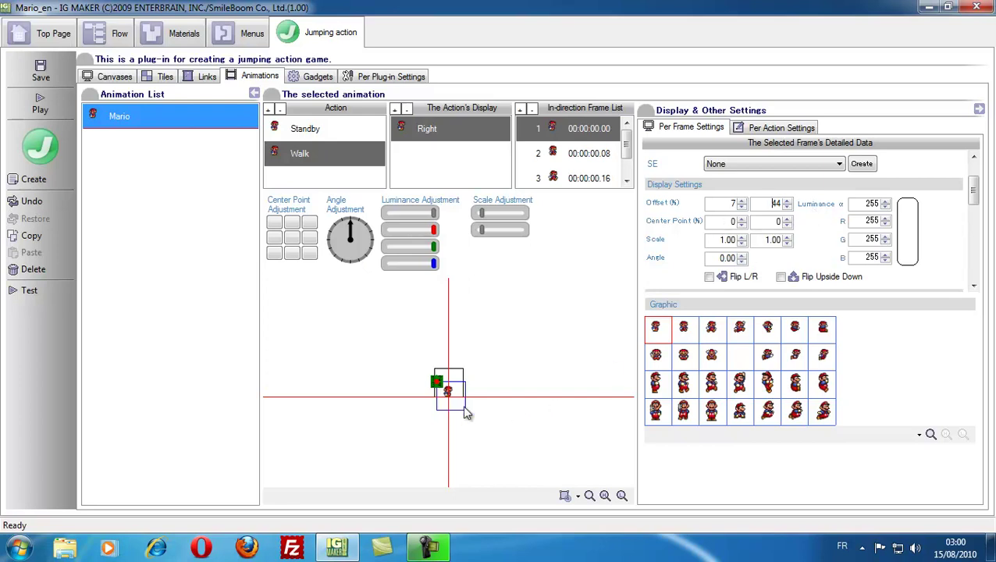
Apply the 7, 44 offset to all three frames of Walk's Right display and test the animation
left_click(580, 139)
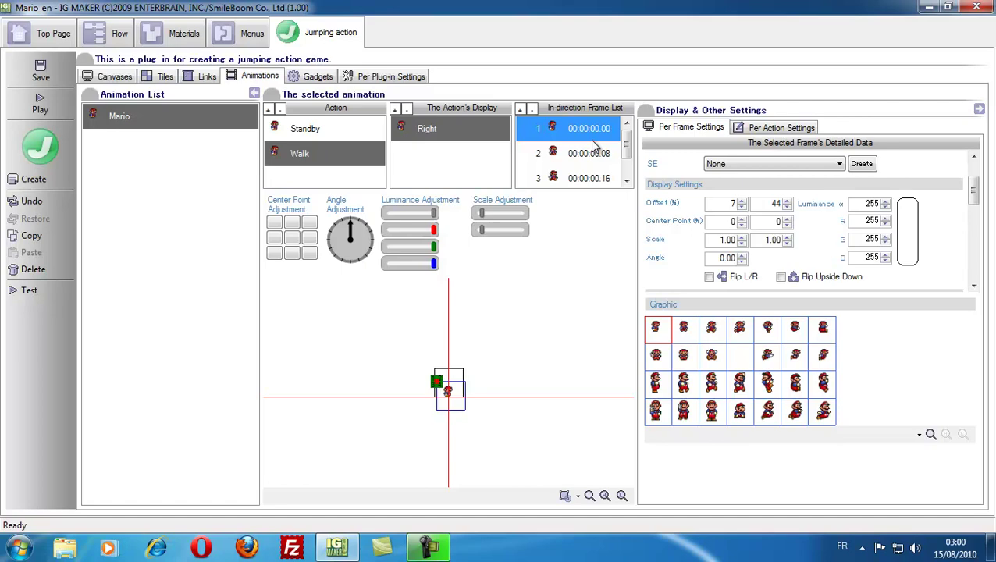
left_click_drag(593, 146, 591, 178)
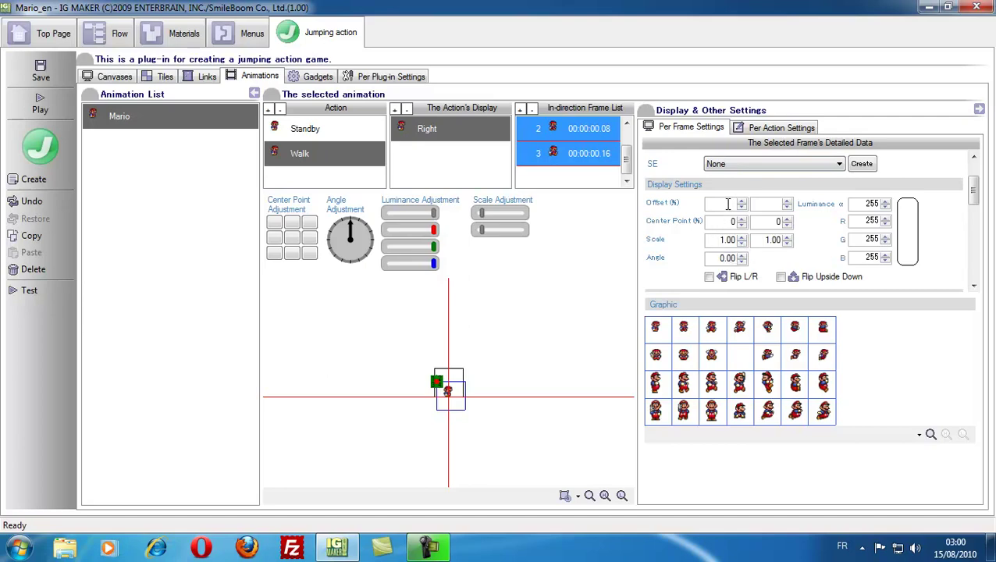
left_click(579, 153)
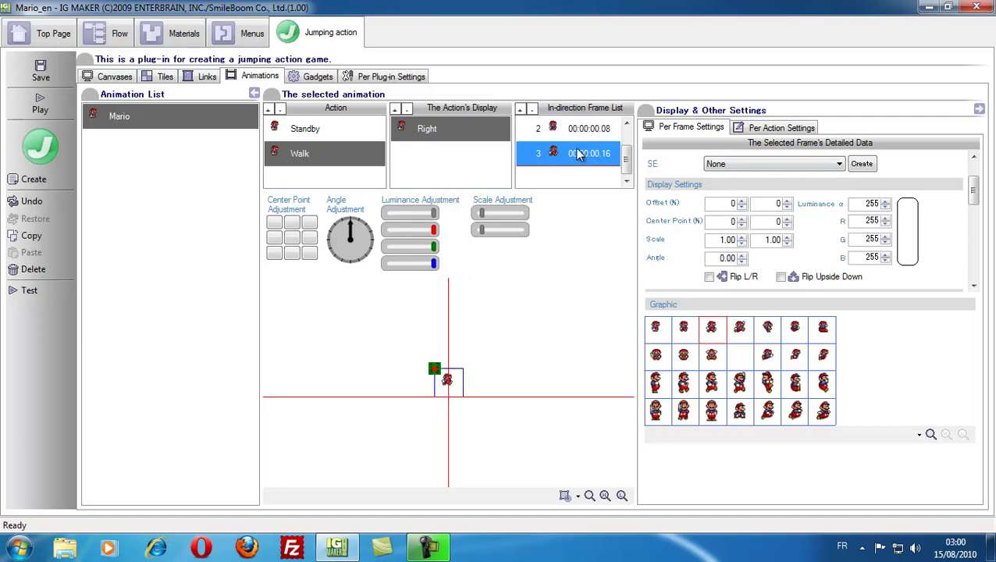
left_click(590, 128, "shift")
left_click(628, 125)
left_click(572, 130)
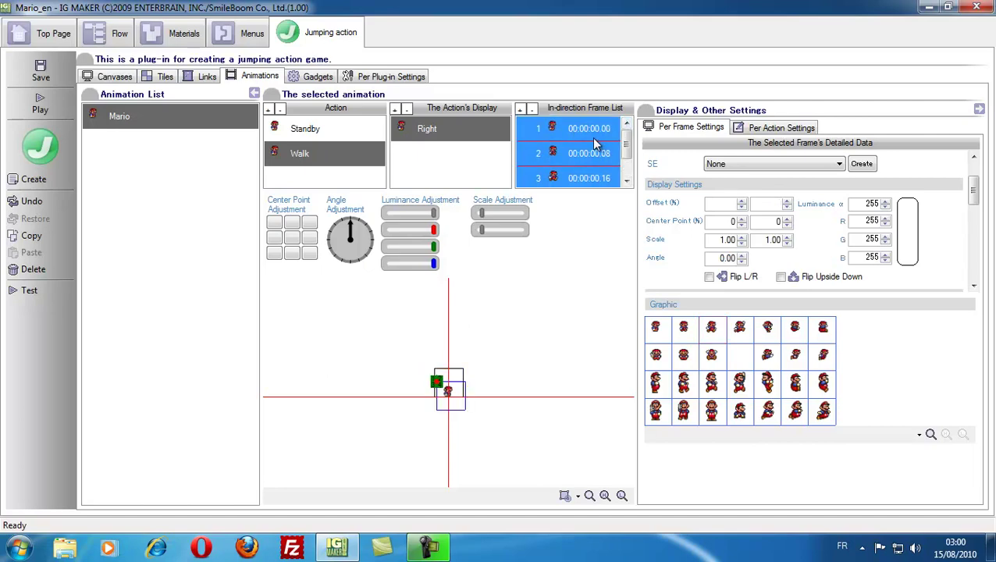
left_click_drag(593, 155, 595, 180)
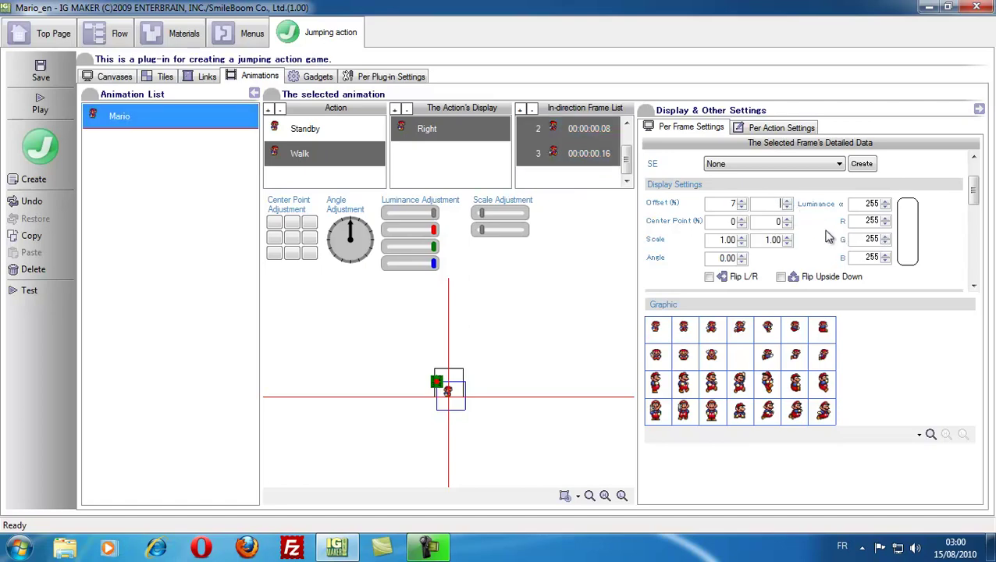
type("44")
left_click(25, 293)
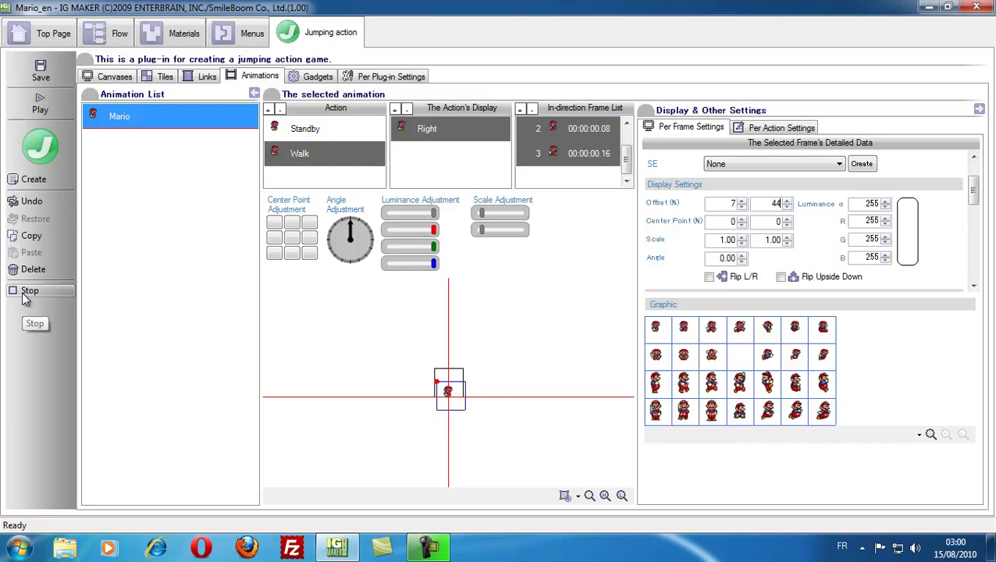
left_click(24, 295)
Duplicate Walk's Right display and rename the copy Left
left_click(428, 129)
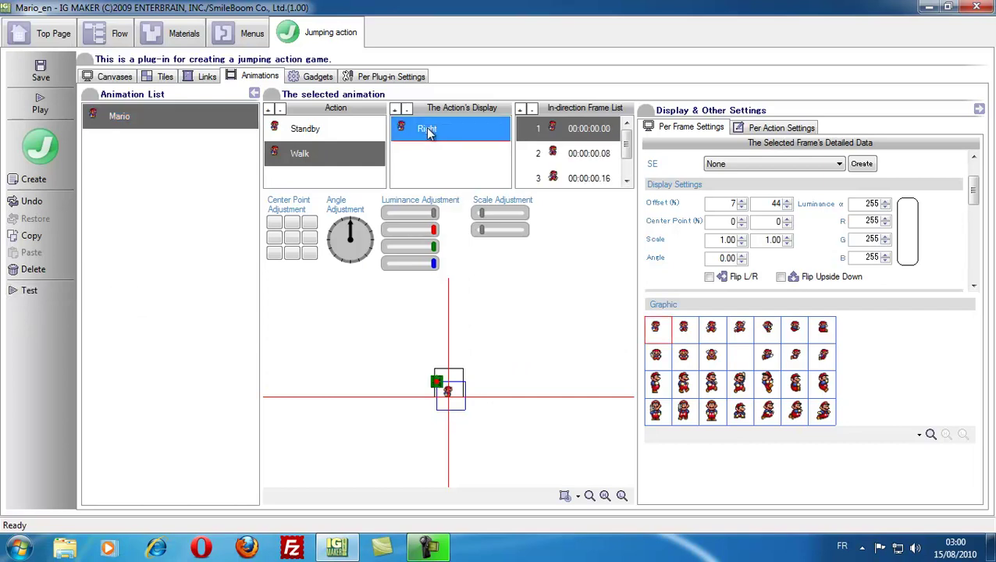
left_click(31, 236)
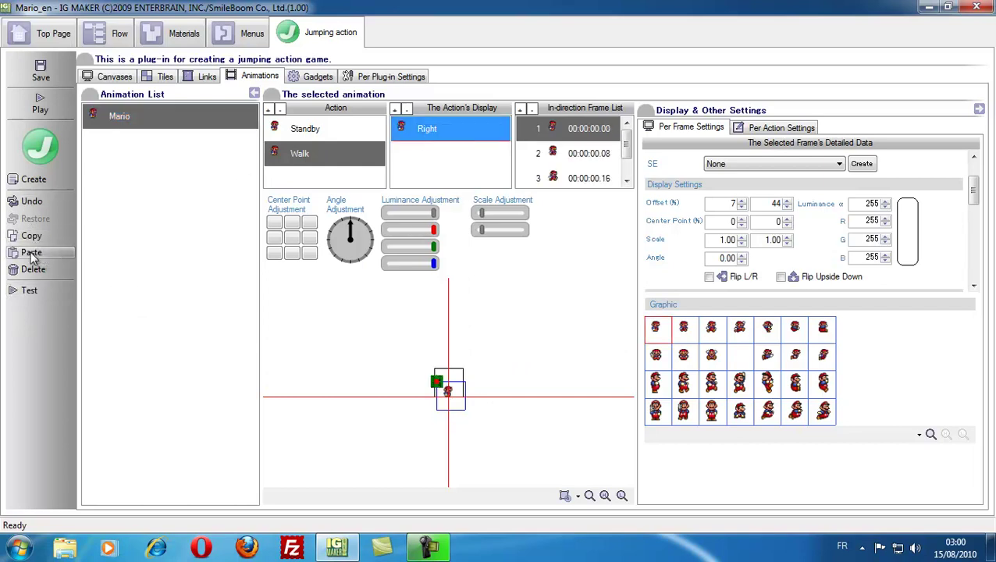
left_click(32, 252)
left_click(434, 154)
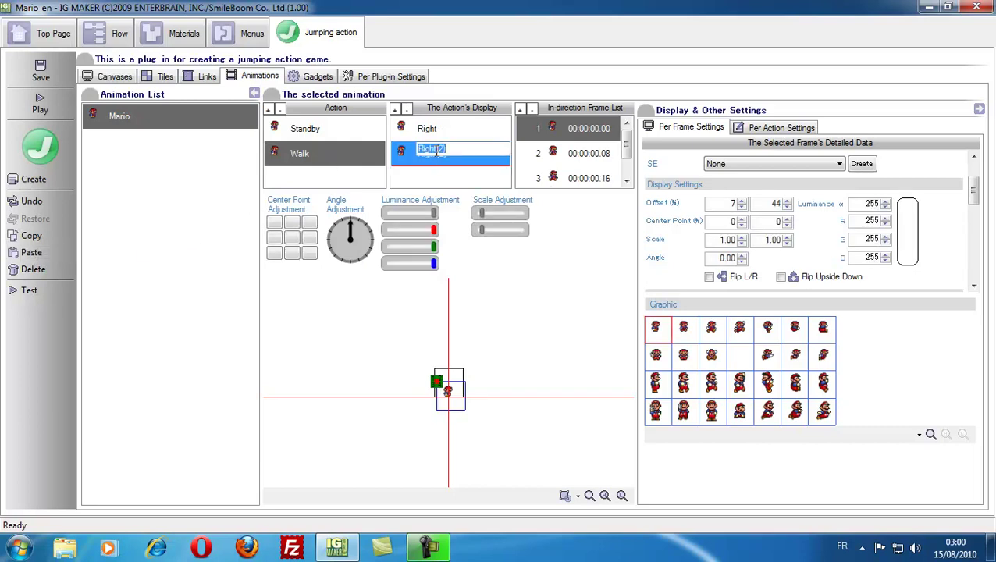
type("Left")
key("Return")
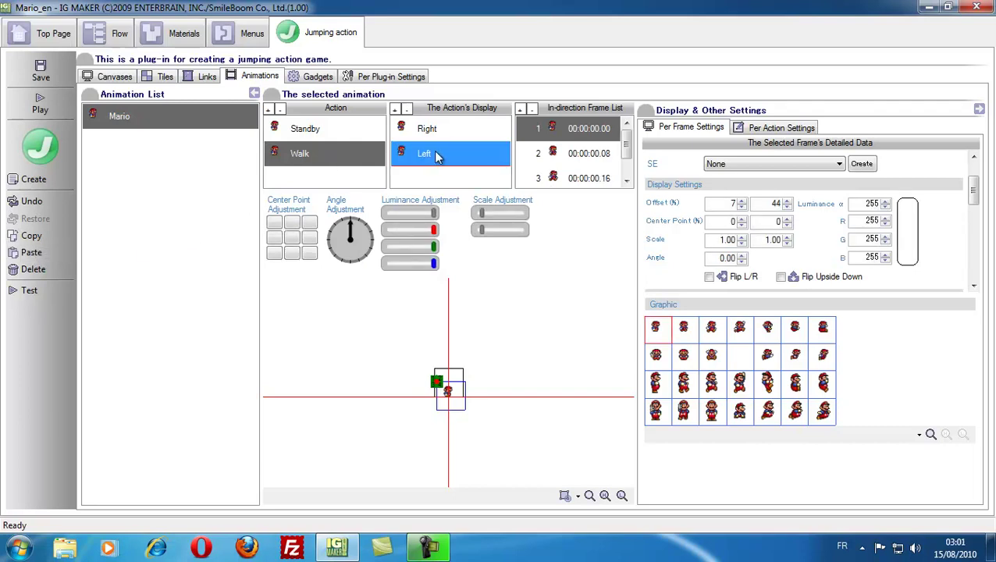
Flip all three frames of Walk's Left display horizontally, test the animation, and compare it with the Right display
left_click(587, 140)
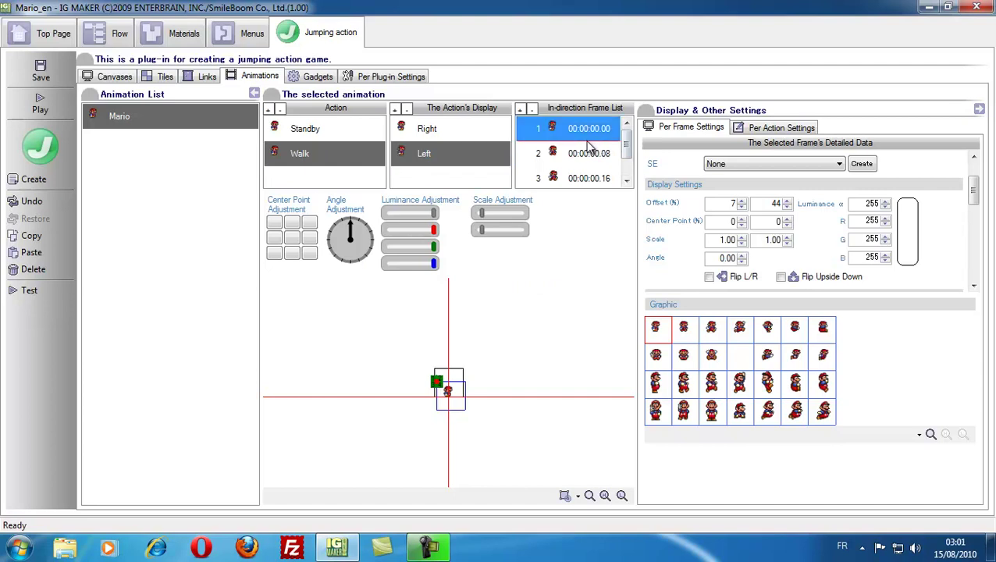
left_click_drag(589, 148, 589, 178)
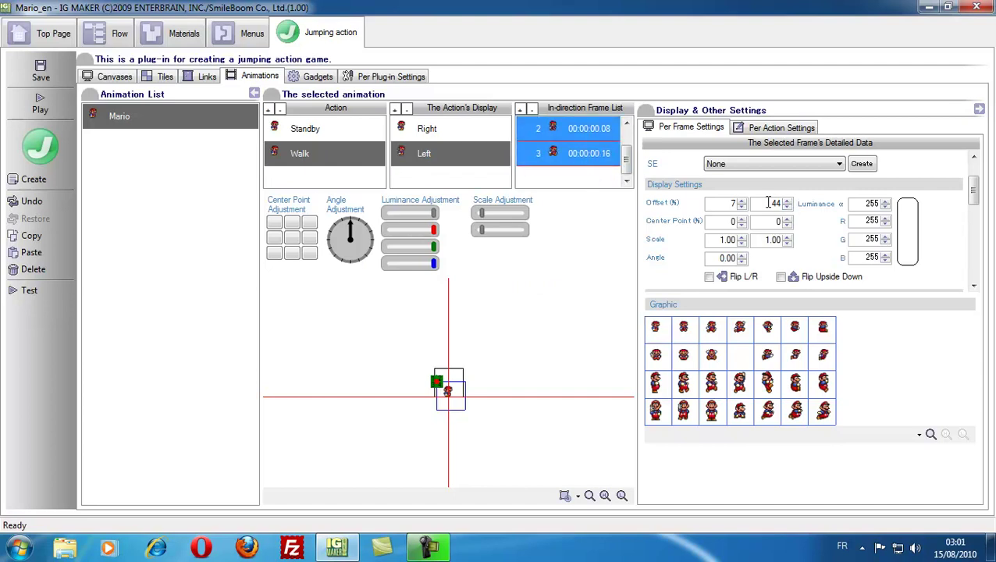
left_click(709, 277)
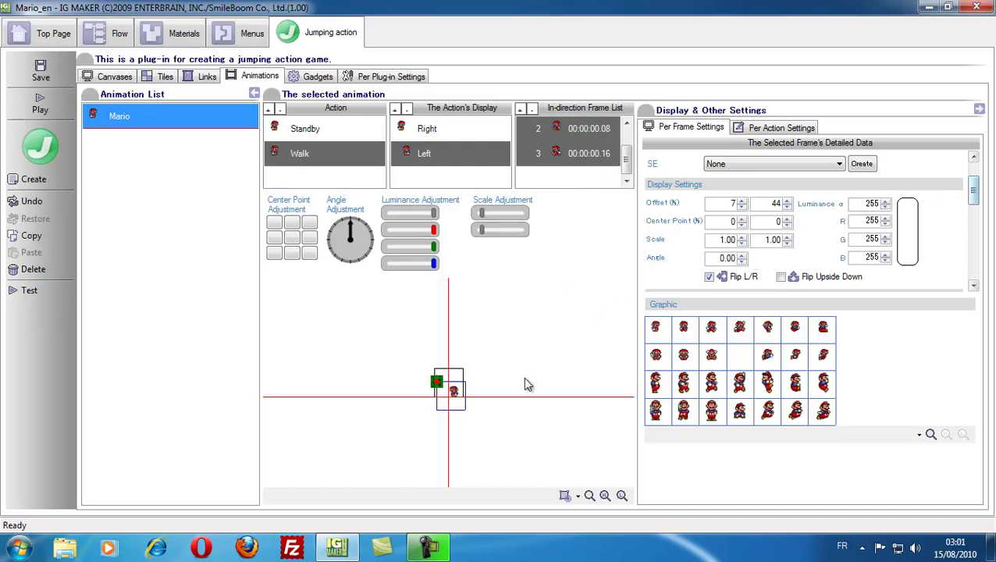
left_click(29, 290)
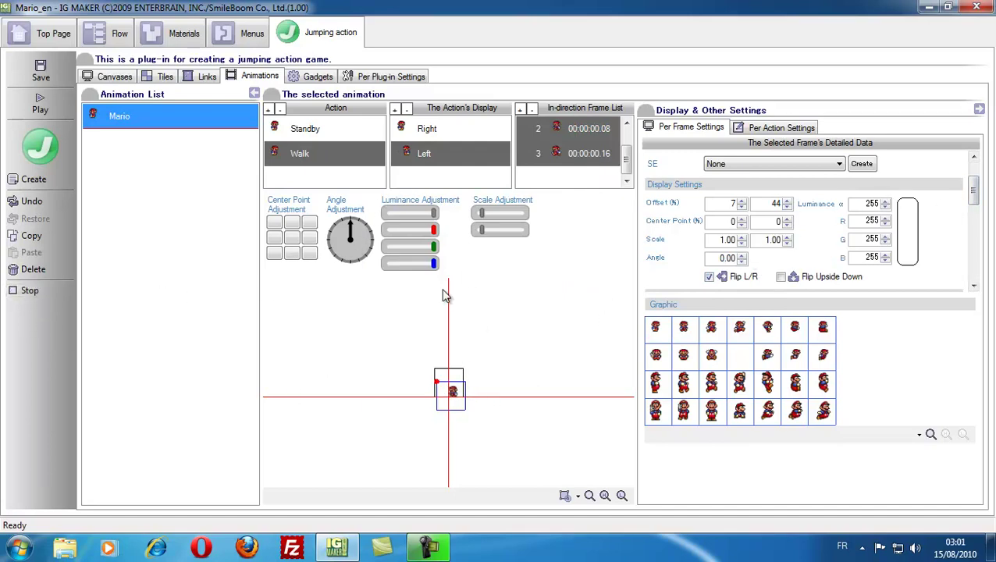
left_click(441, 134)
left_click(432, 160)
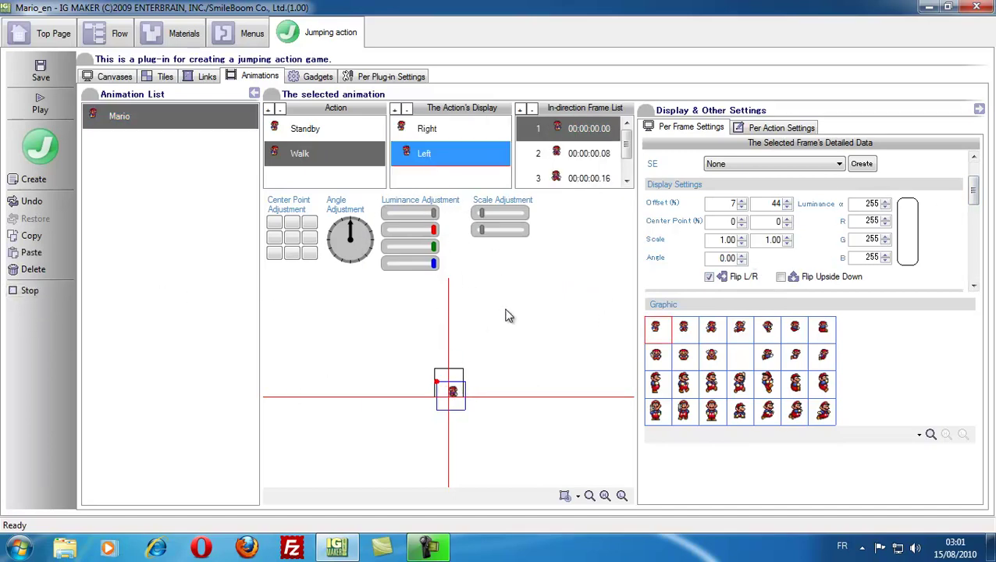
Set the horizontal offset of all three frames in Walk's Left display to -7 and compare it with the Right display
mouse_move(973, 196)
left_mouse_down()
mouse_move(973, 173)
mouse_move(975, 282)
mouse_move(982, 211)
mouse_move(972, 194)
left_mouse_up()
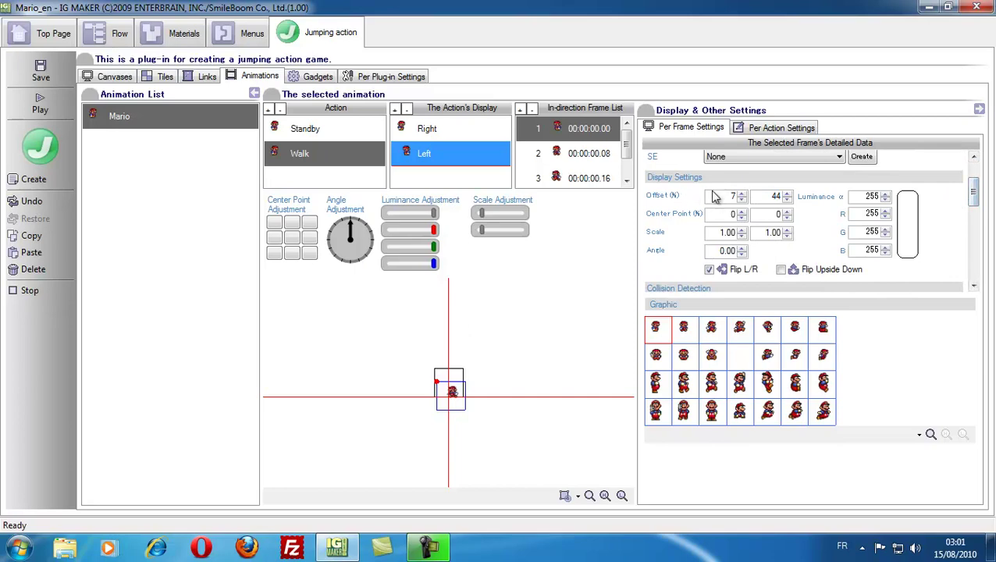
left_click(569, 131)
left_click_drag(587, 145, 587, 183)
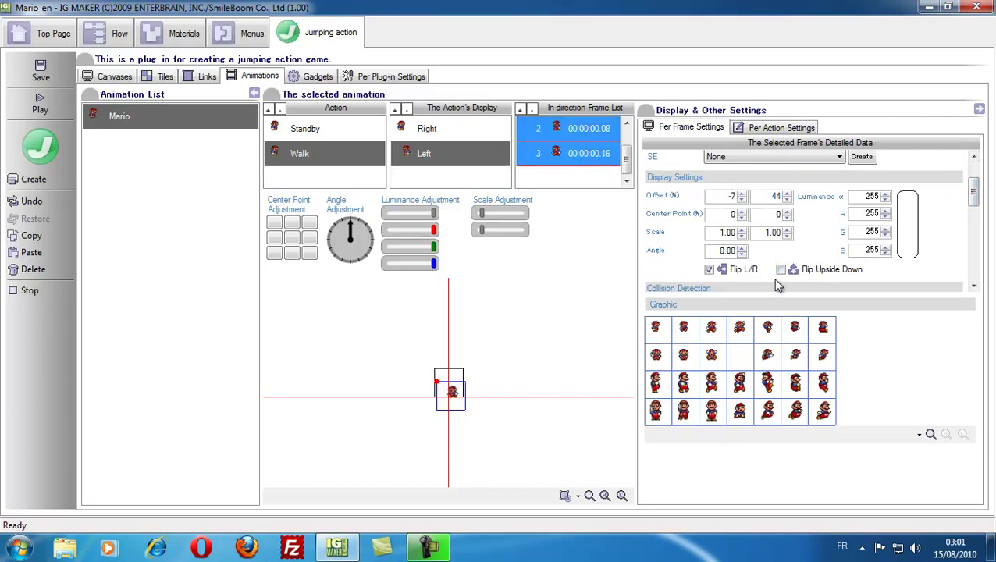
left_click(406, 129)
left_click(424, 153)
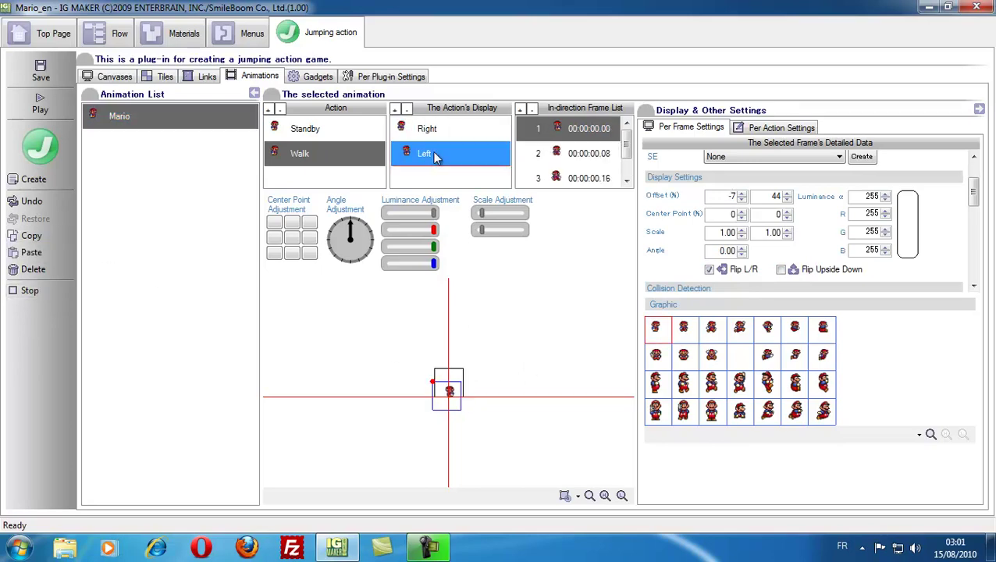
Set the frame offset of the Standby action's Right display to 7 horizontally and 44 vertically
left_click(311, 131)
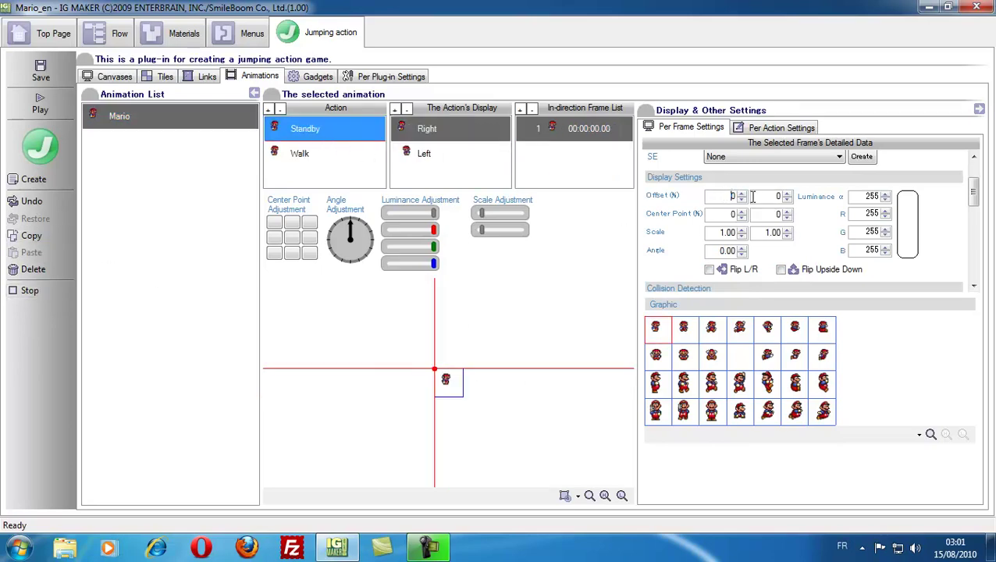
type("7")
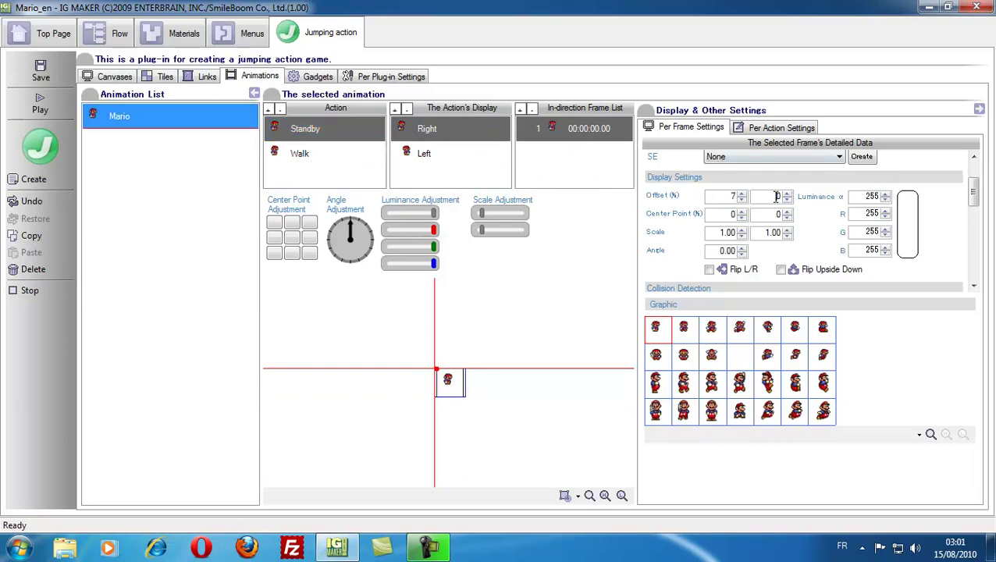
double_click(777, 195)
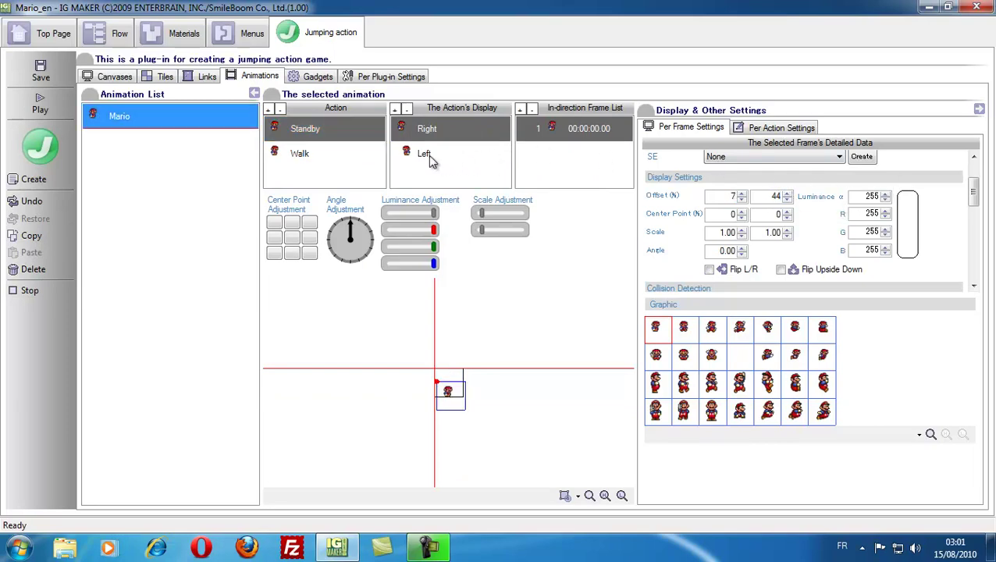
Set the frame offset of the Standby action's Left display to -7 horizontally and 44 vertically
left_click(428, 156)
double_click(728, 196)
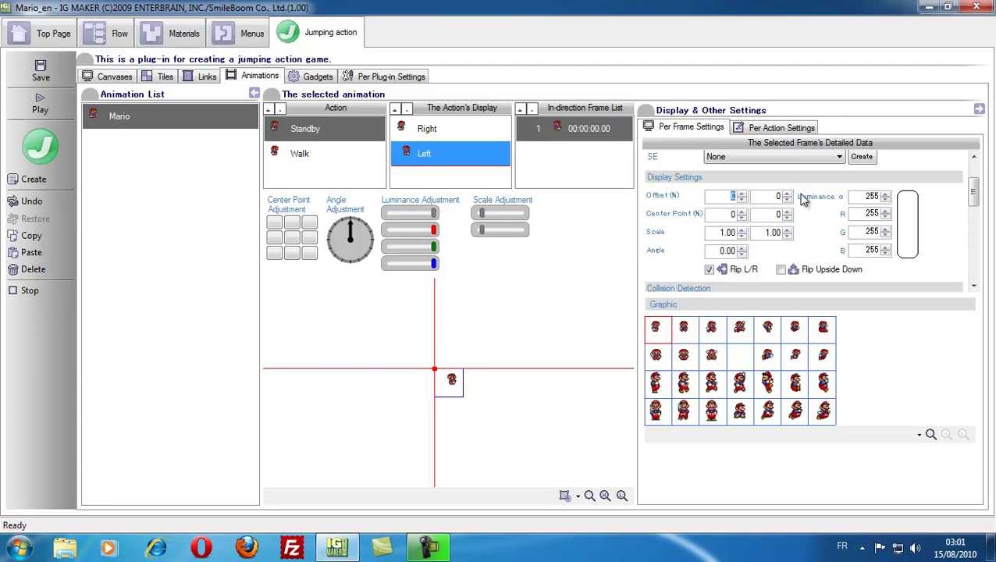
type("-7")
key("Tab")
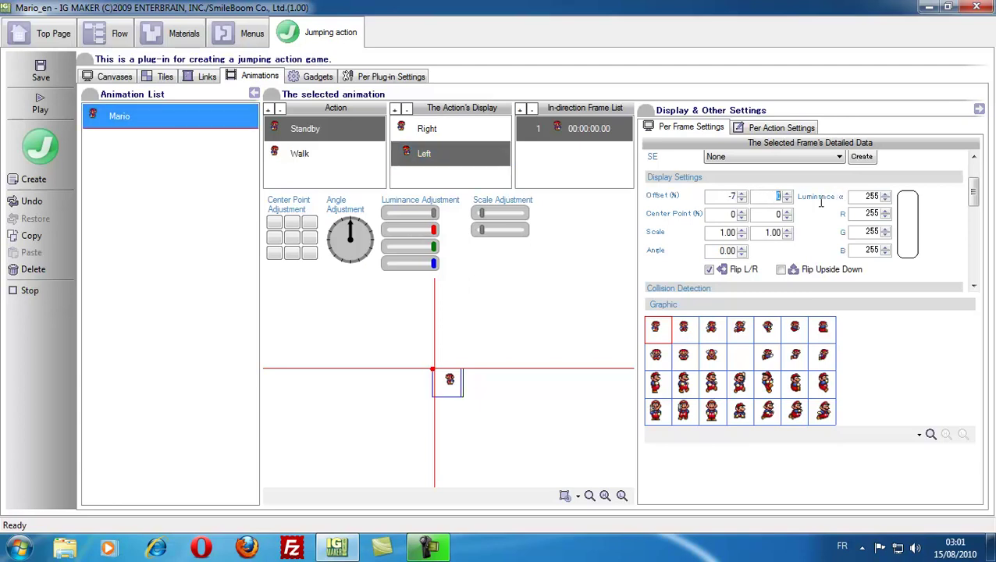
type("44")
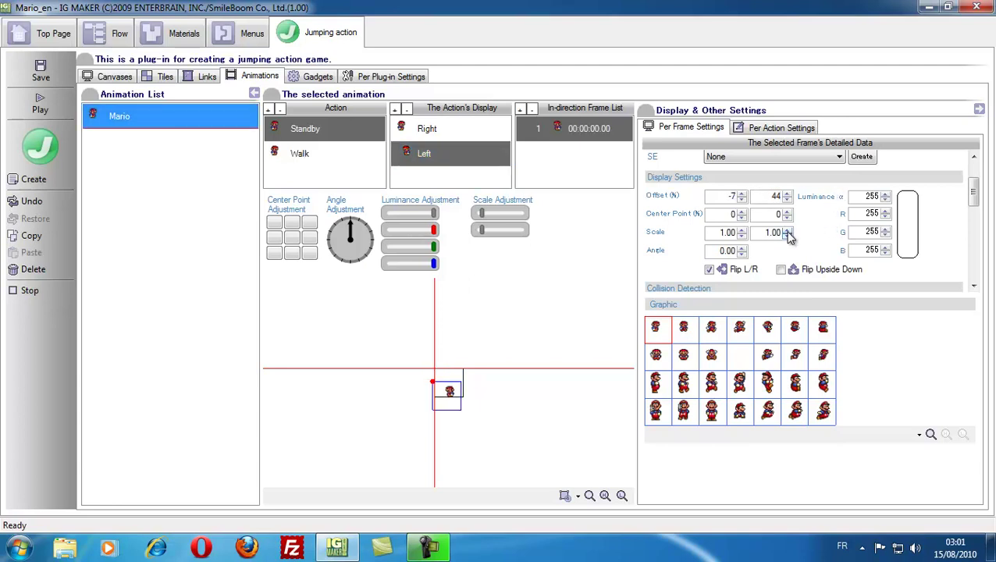
Set the Standby action's origin at the character's feet and return to the frame settings
left_click(754, 127)
left_click(731, 163)
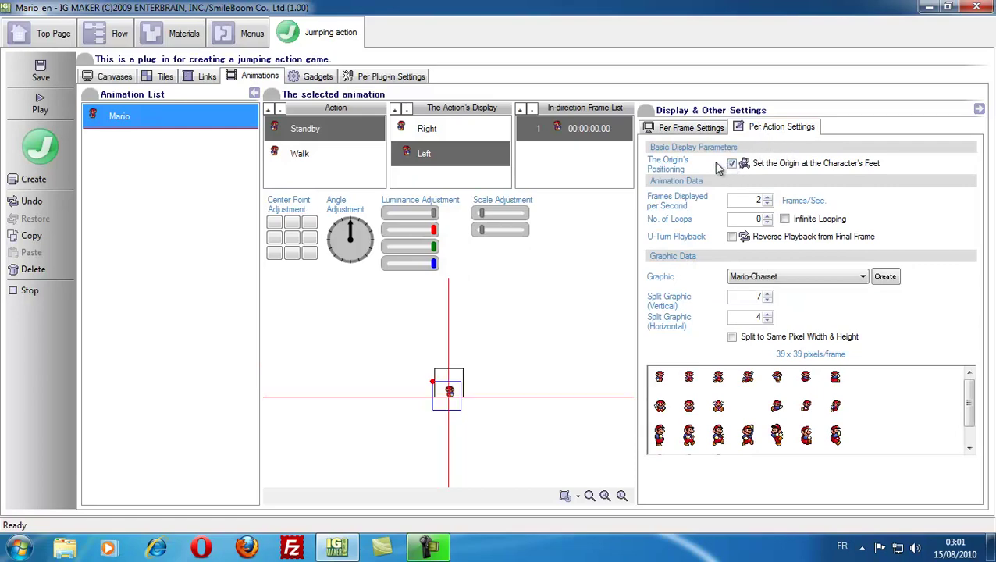
left_click(682, 129)
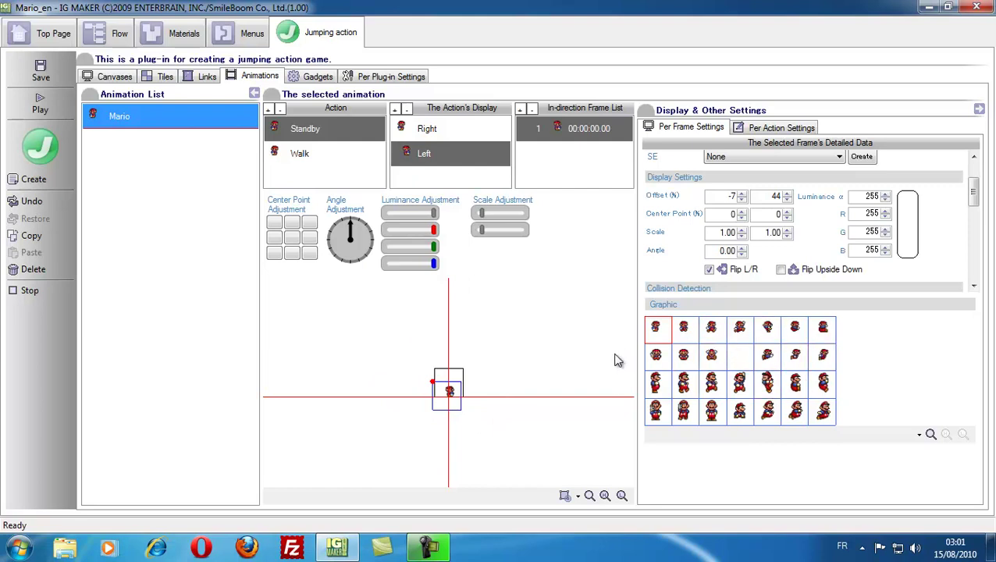
Add a third action to the Mario animation and name it Jump
left_click(298, 156)
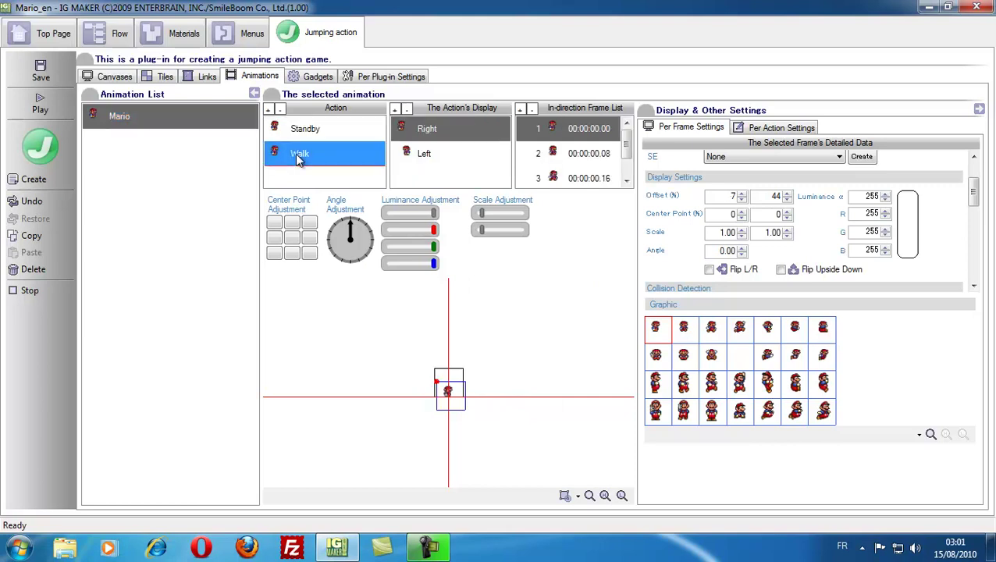
left_click(267, 109)
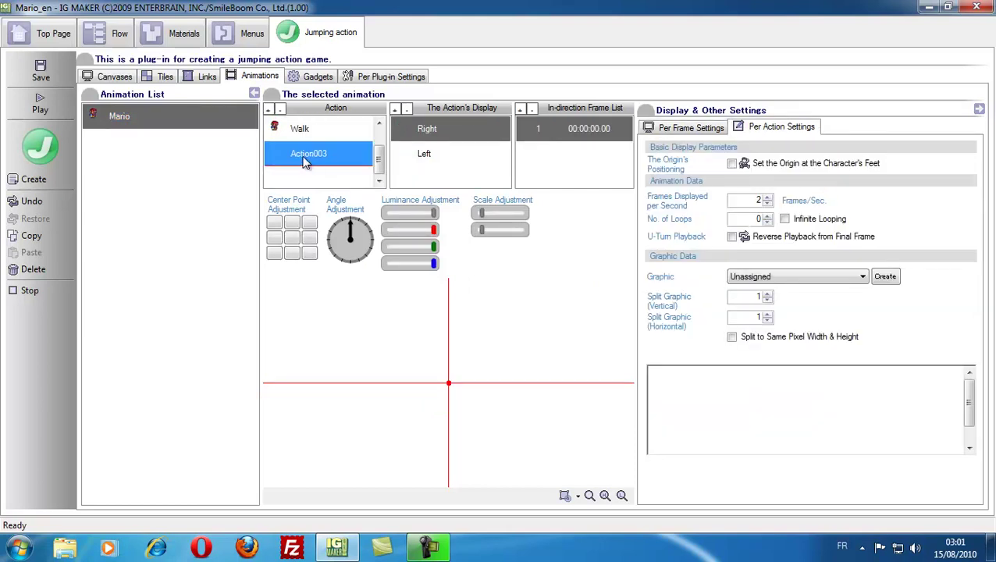
left_click(304, 156)
type("Ju")
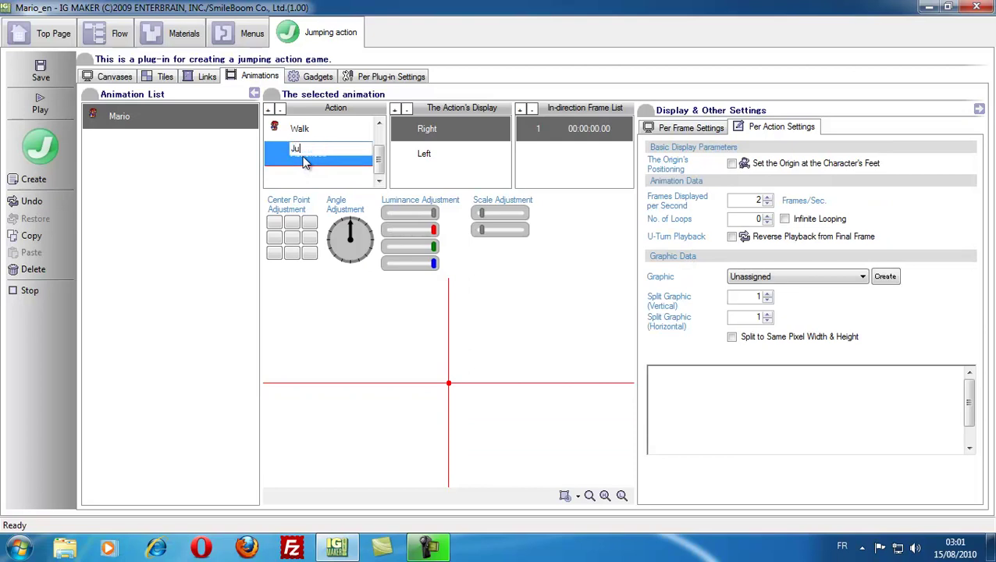
type("mp")
key("Return")
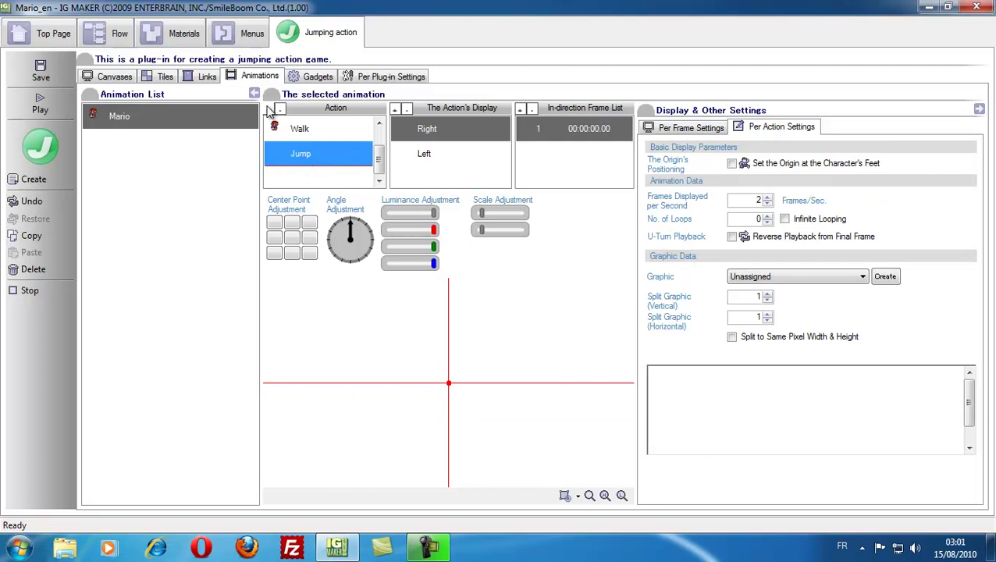
Assign the Mario-Charset graphic to the Jump action and open its per-frame settings
left_click(865, 279)
left_click(791, 297)
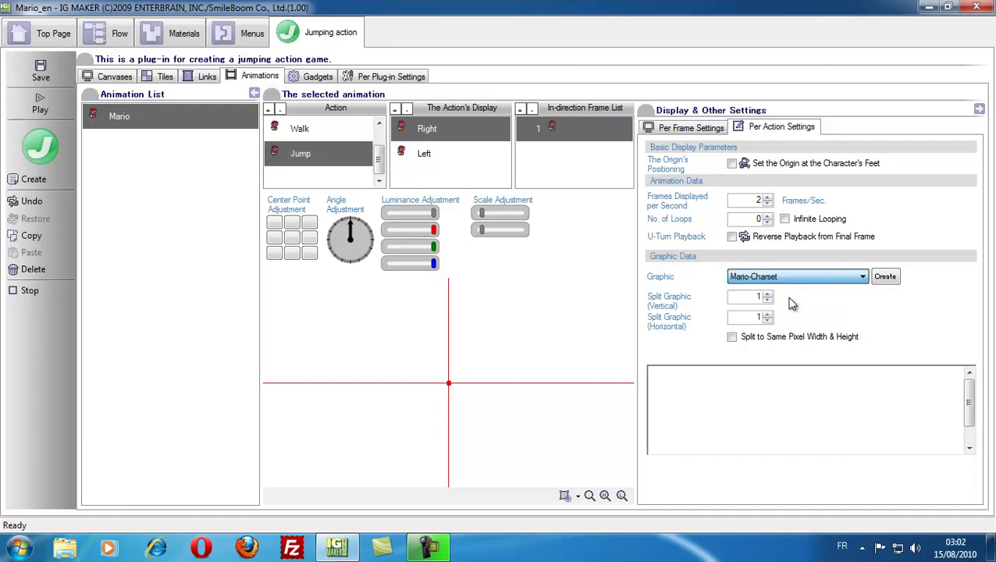
left_click(690, 129)
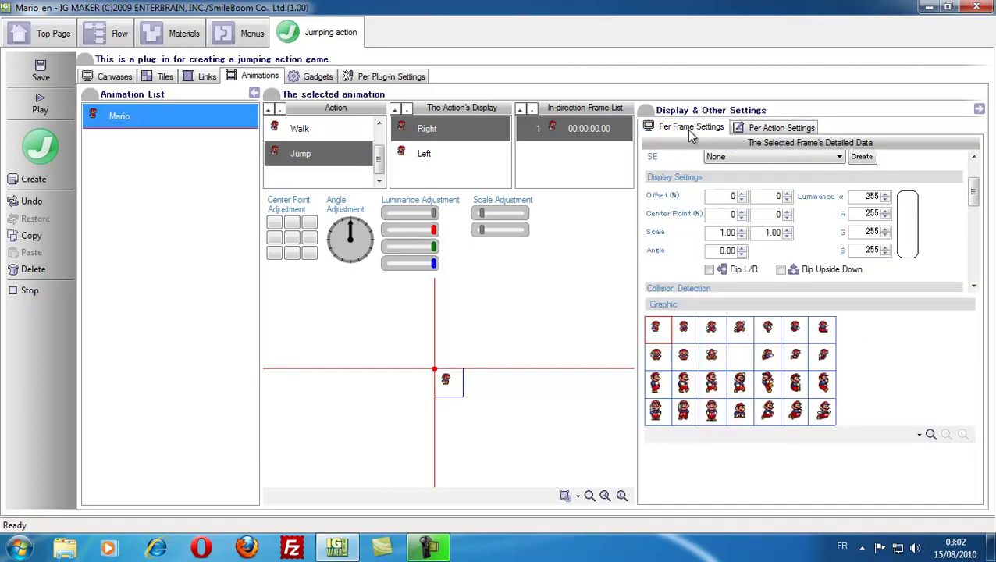
Give the Jump action's Left display the fourth sprite of the first row, flipped left to right
left_click(445, 156)
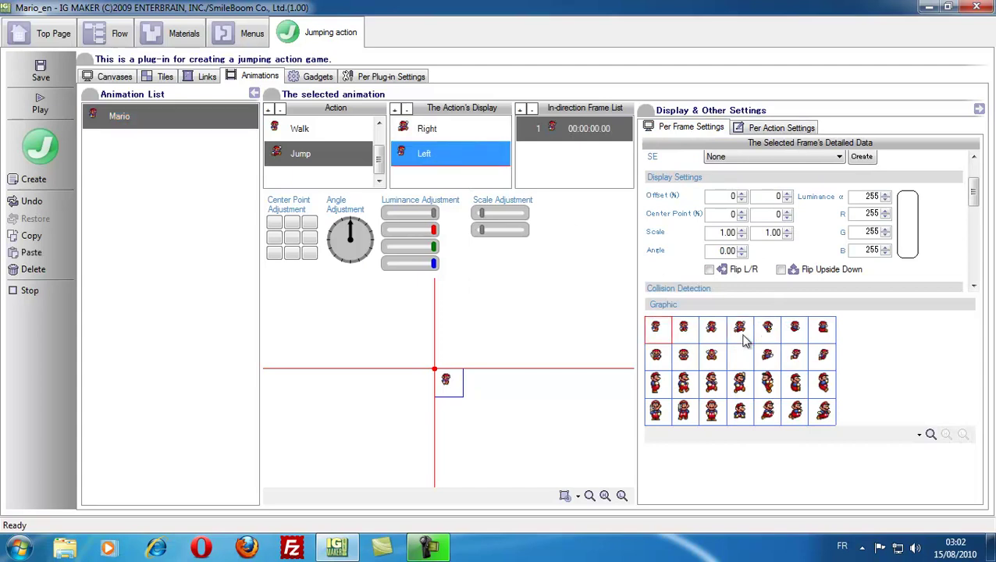
left_click(742, 336)
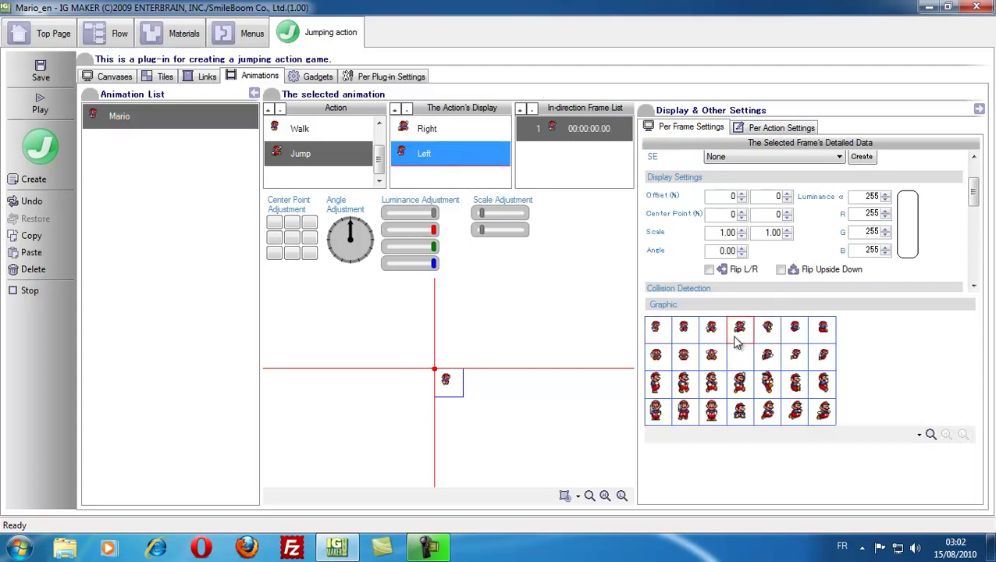
left_click(708, 269)
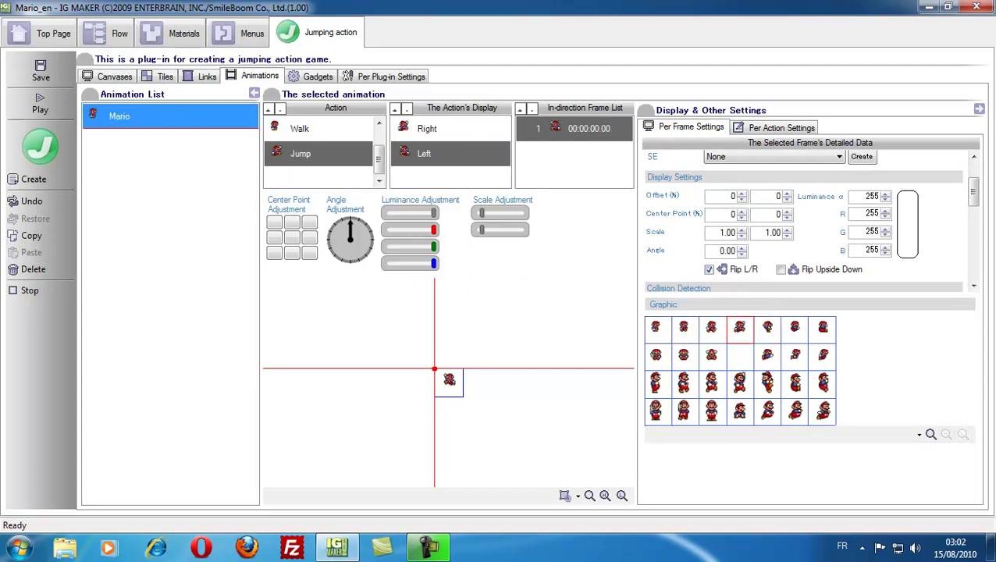
left_click(317, 131)
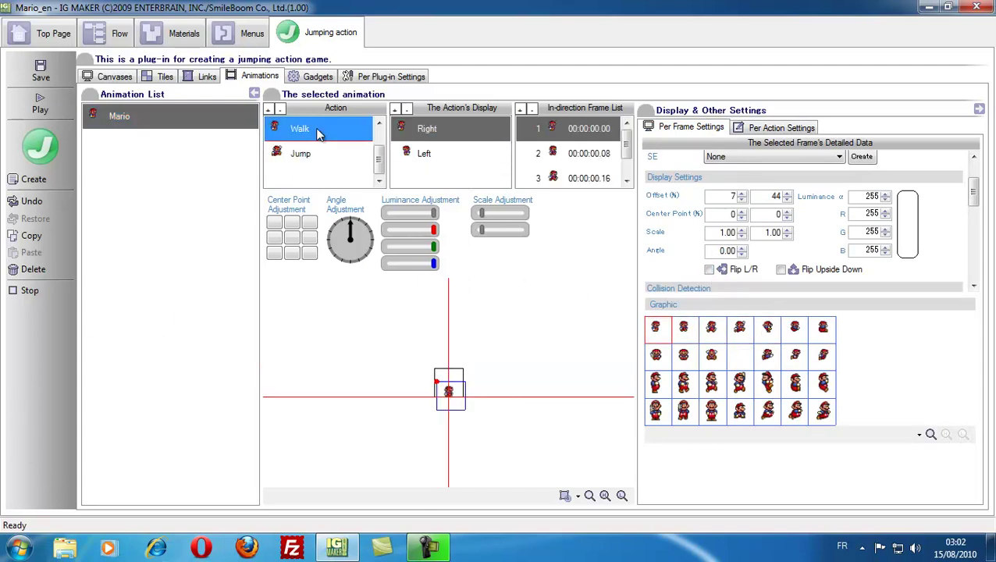
Assign the Mario animation to the Player gadget in its emergence settings
left_click(317, 77)
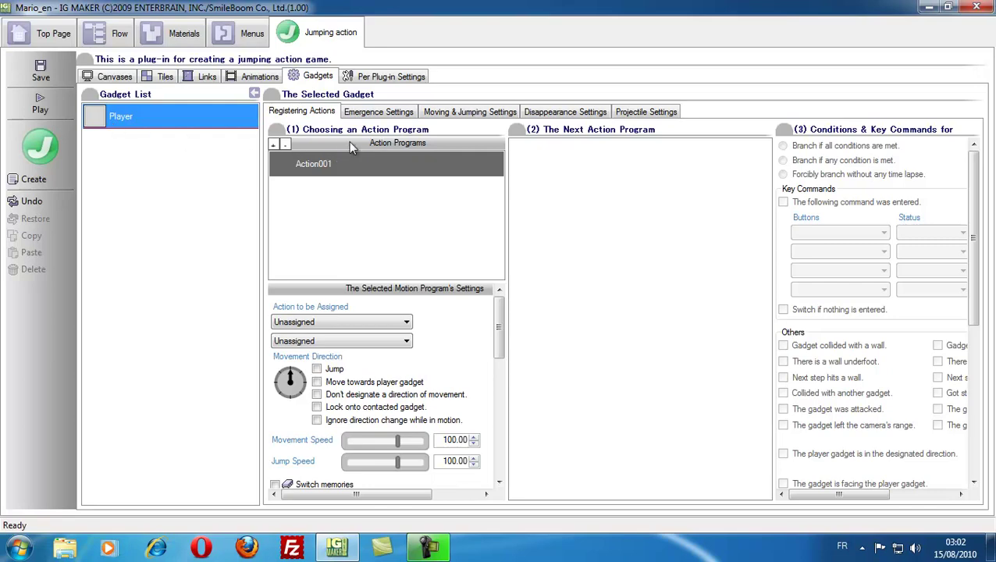
left_click(374, 113)
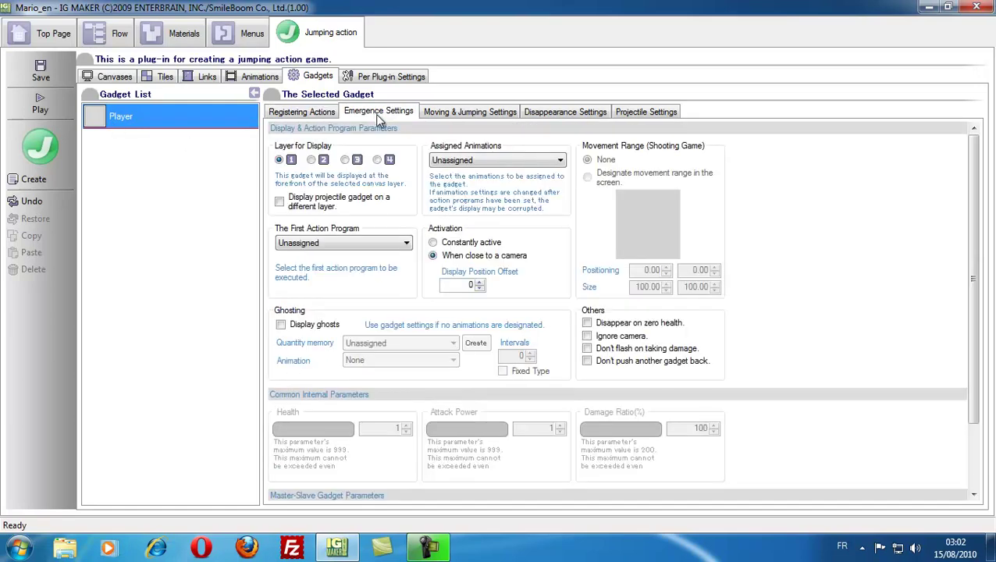
left_click(561, 161)
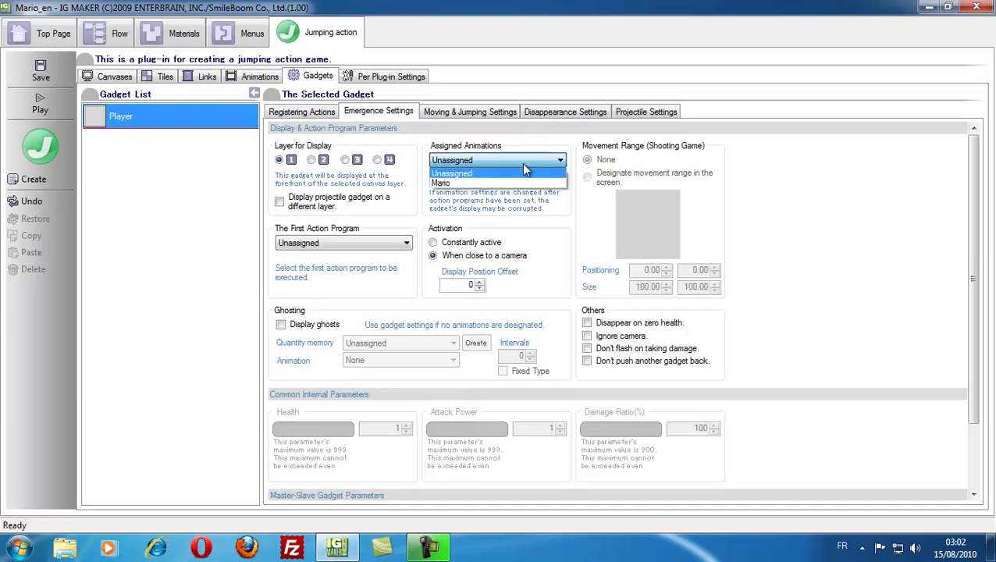
left_click(485, 182)
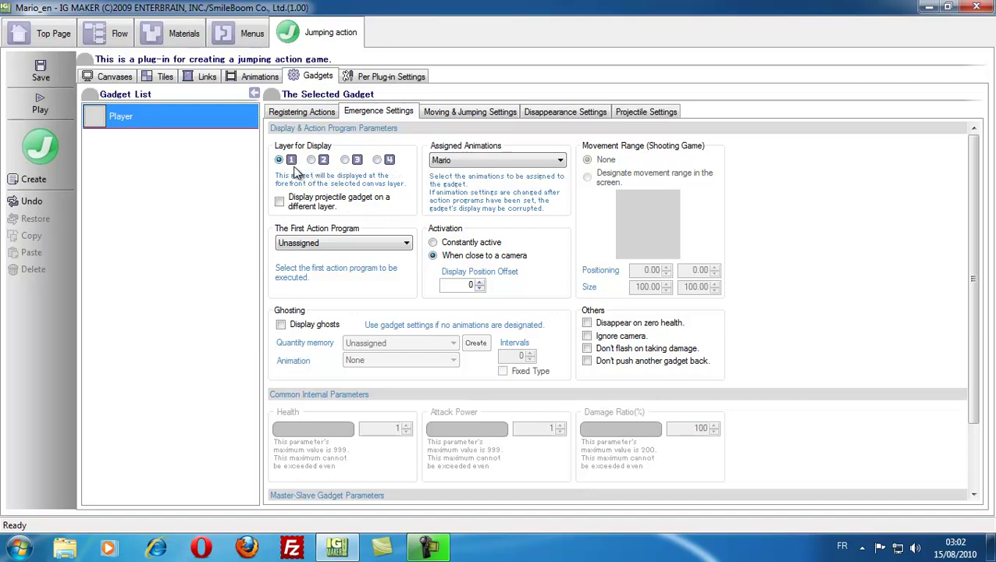
Display the Player gadget on layer 4 and set Action001 as its first action program
left_click(312, 160)
left_click(345, 159)
left_click(380, 160)
left_click(404, 244)
left_click(348, 265)
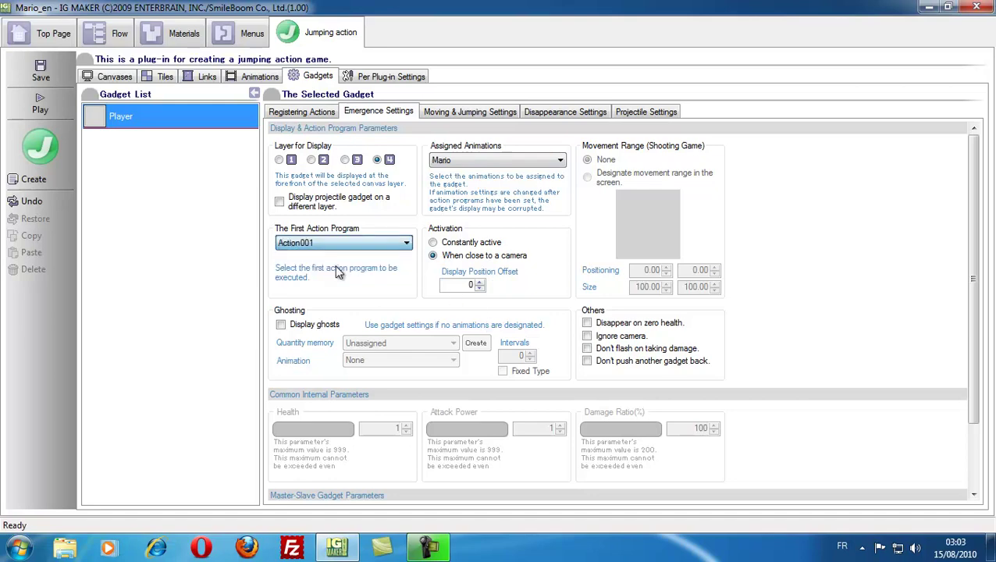
Rename the Player gadget's action program as Standby
left_click(298, 112)
left_click(319, 167)
left_click(319, 166)
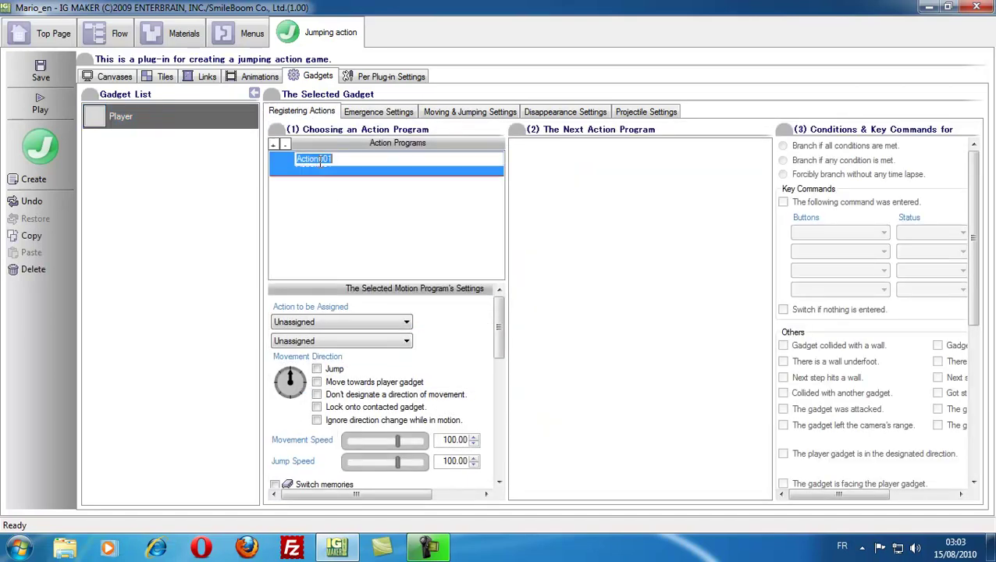
type("Standby")
key("Return")
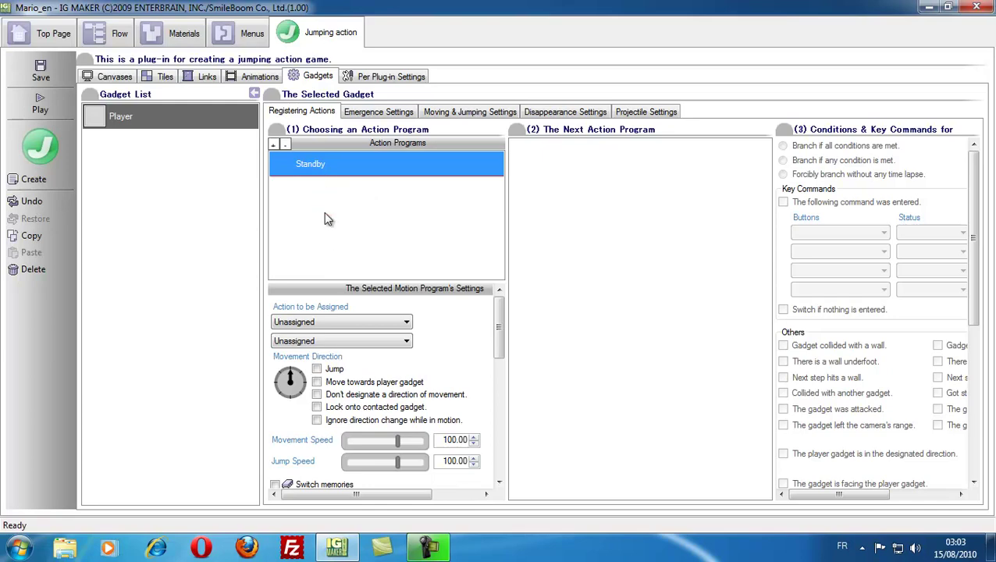
Create a new tile entry and assign the Tileset graphic to it
left_click(164, 77)
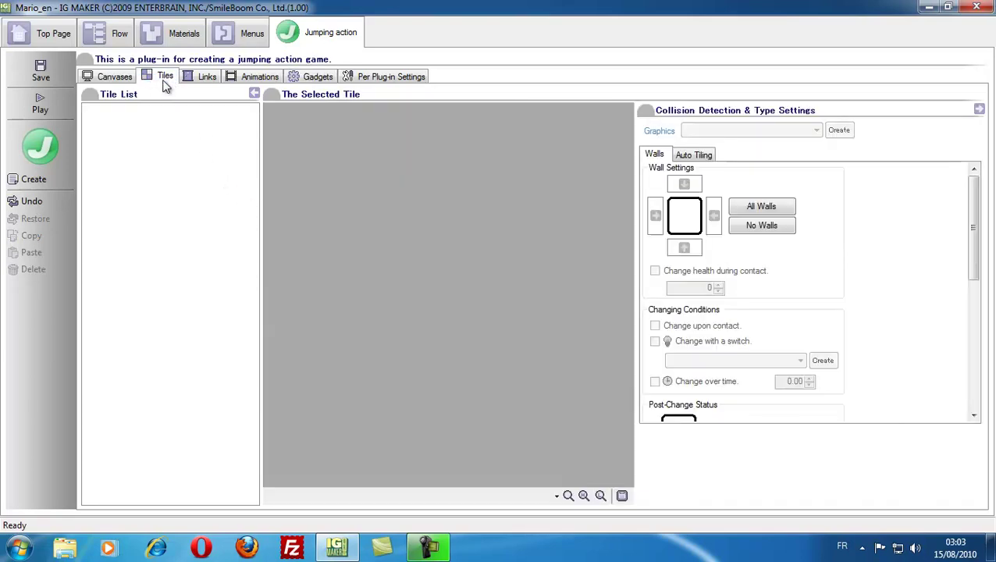
left_click(42, 178)
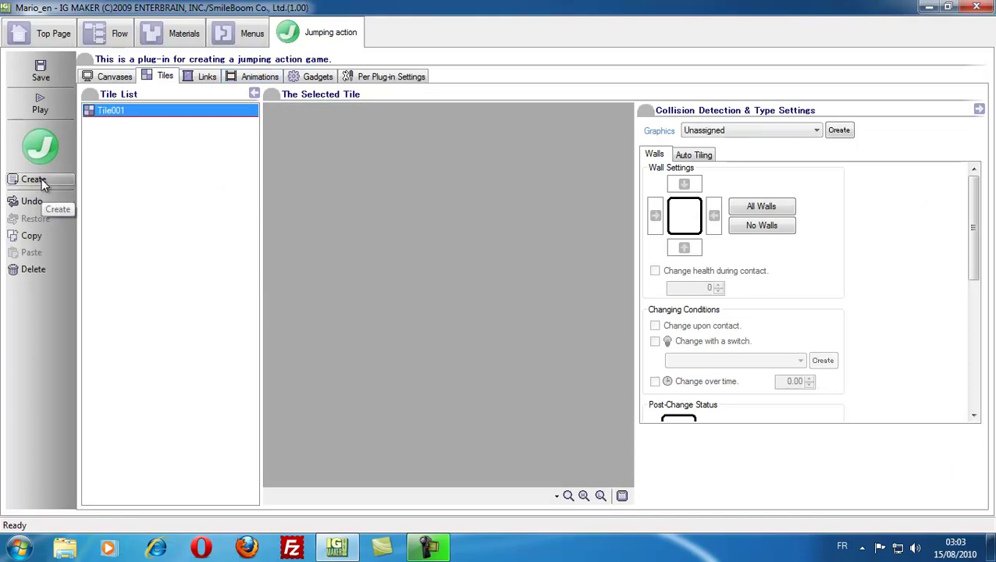
left_click(815, 130)
left_click(725, 163)
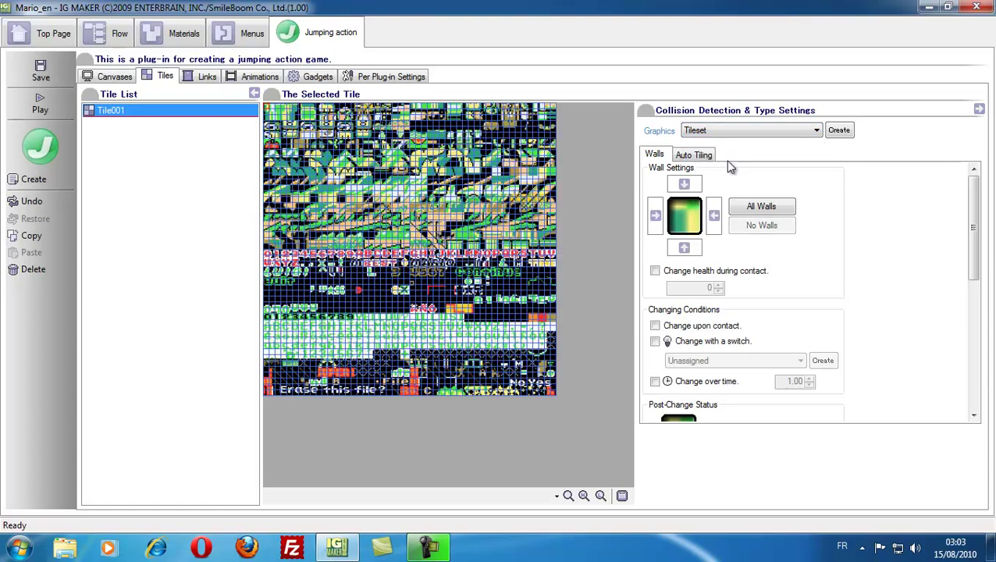
left_click(280, 224)
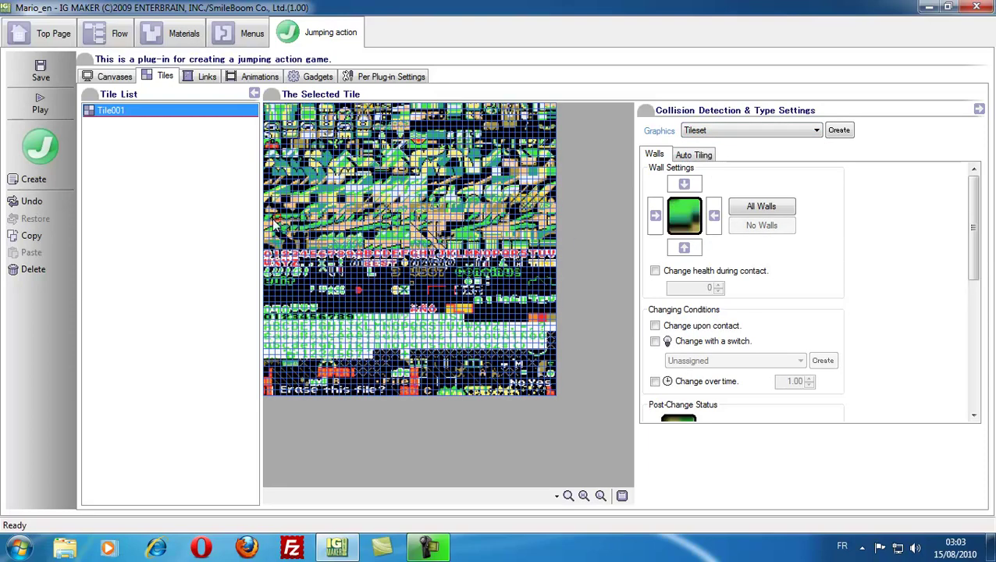
Try a basic tile size of 16 x 16 for the plug-in and check the grid on the tileset
left_click(388, 77)
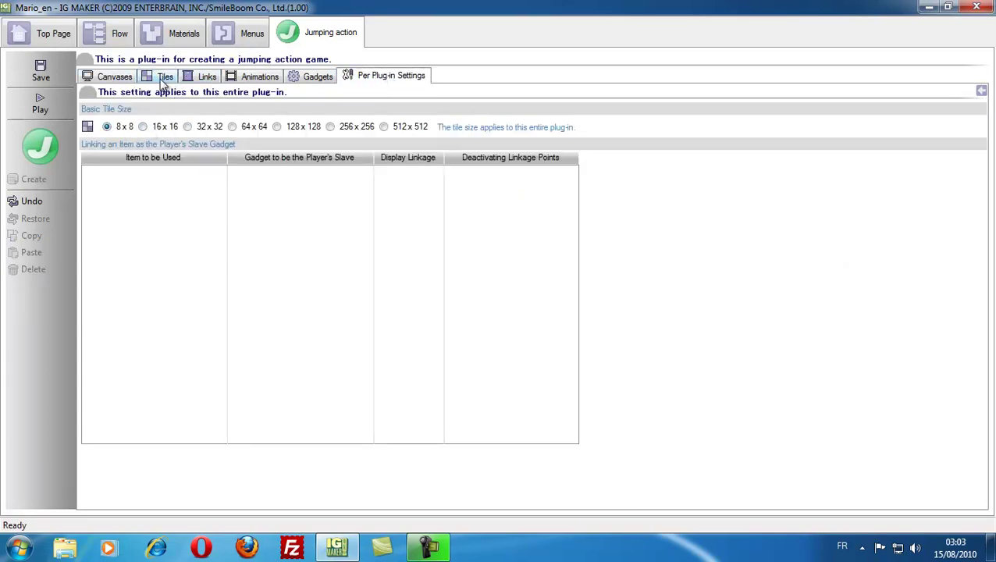
left_click(150, 128)
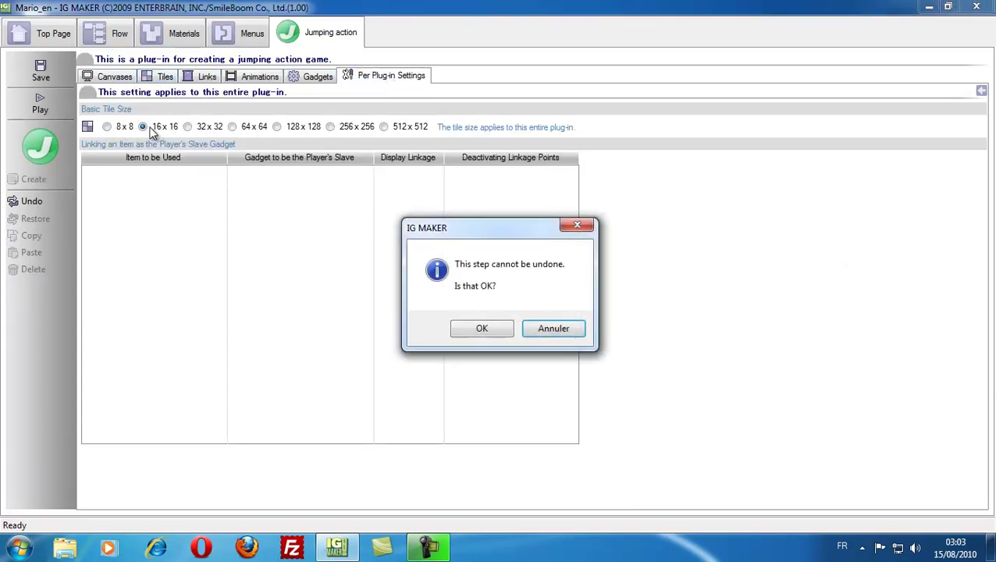
left_click(490, 334)
left_click(535, 332)
left_click(524, 331)
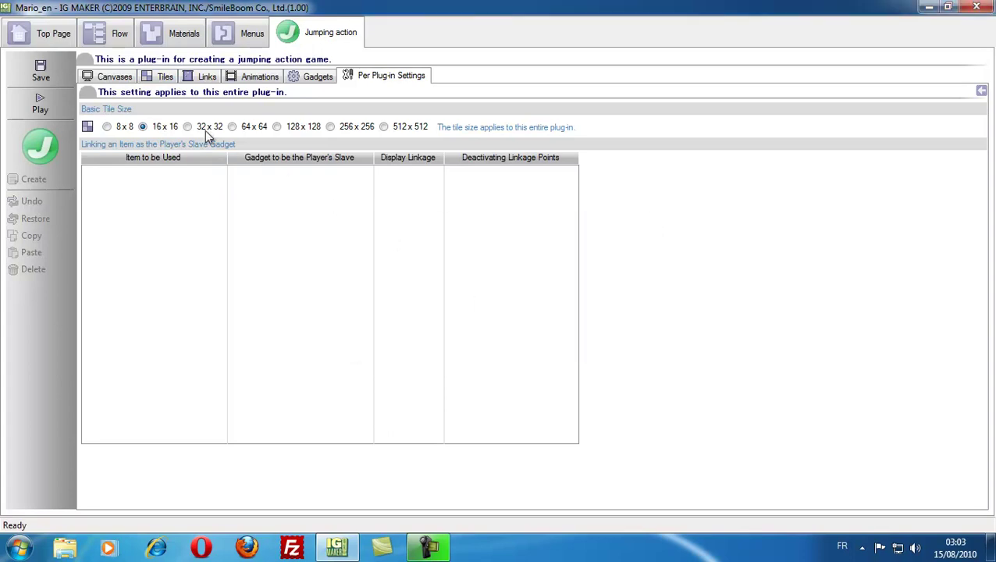
left_click(164, 79)
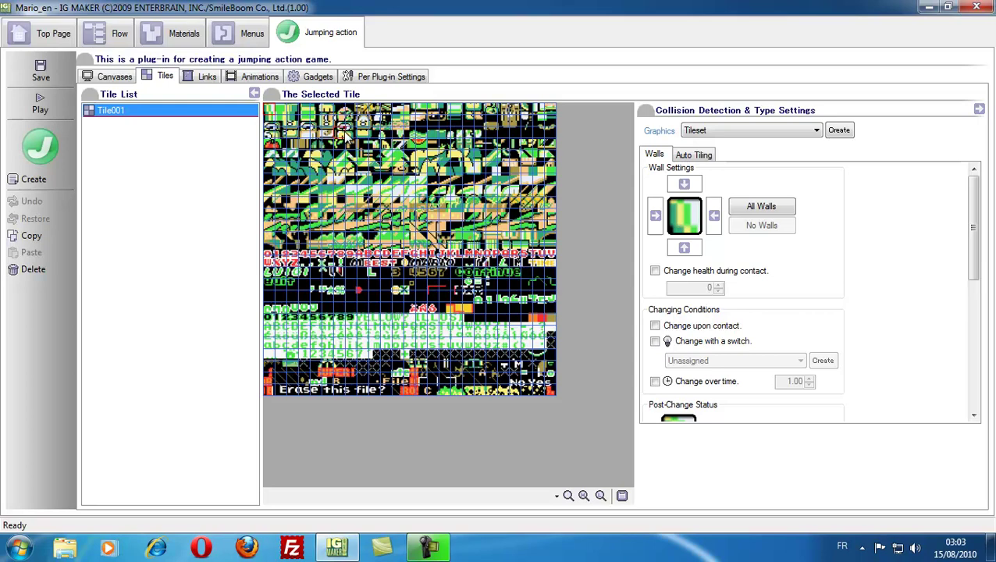
Return the plug-in's basic tile size to 8 x 8 and accept the change
left_click(395, 81)
left_click(106, 127)
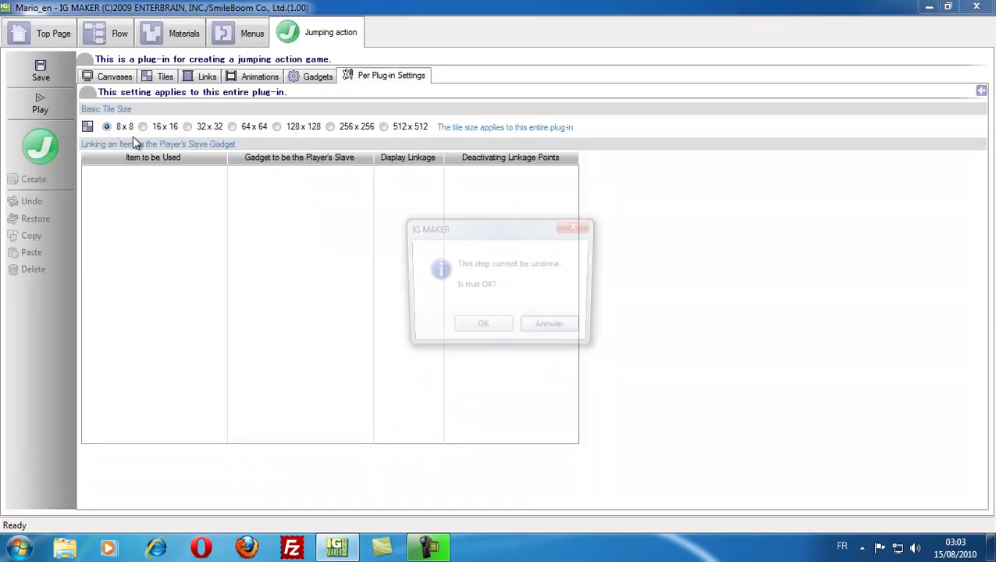
left_click(472, 327)
left_click(511, 331)
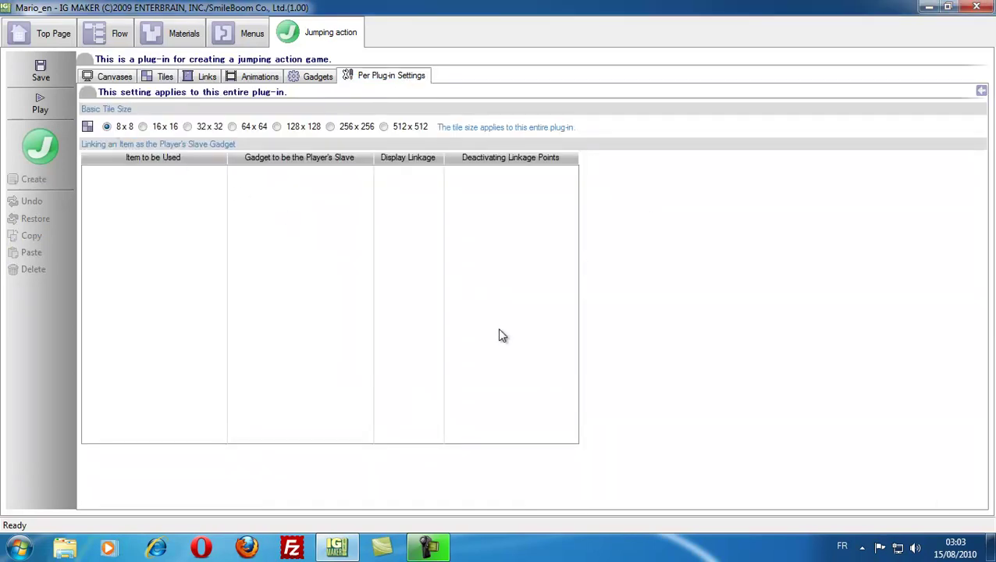
Select the green ground tiles in the tileset and give them walls on all sides
left_click(115, 78)
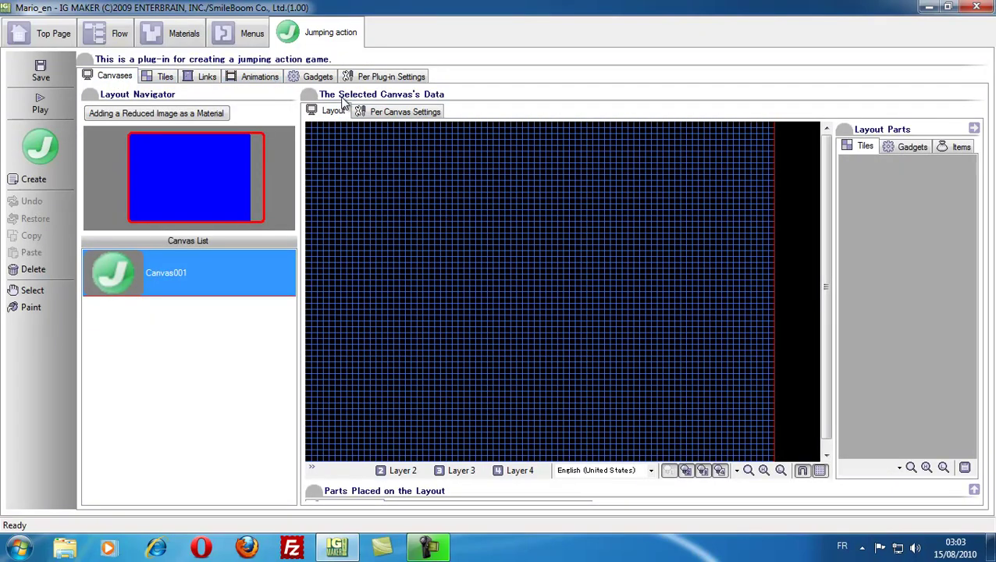
left_click(165, 81)
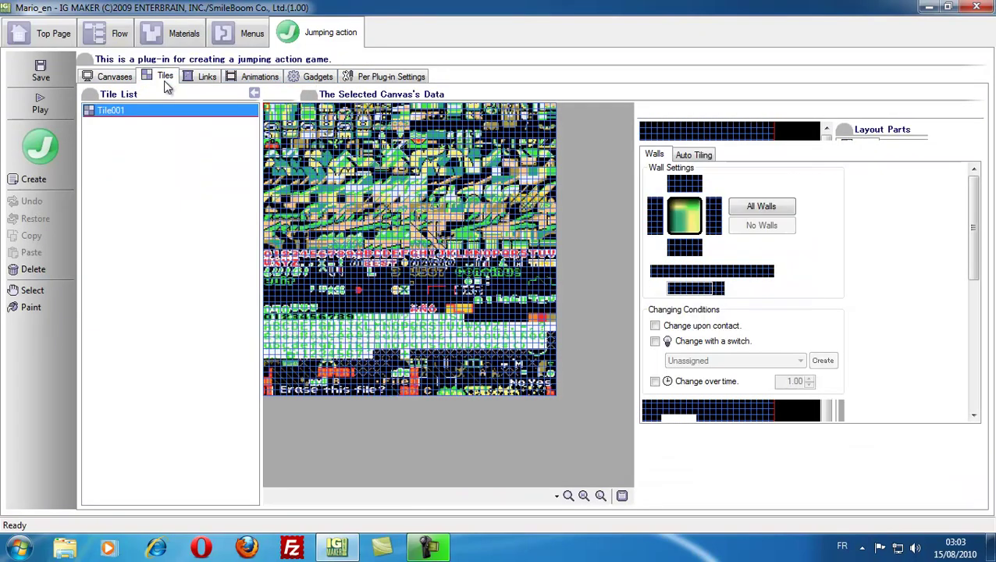
left_click(297, 223)
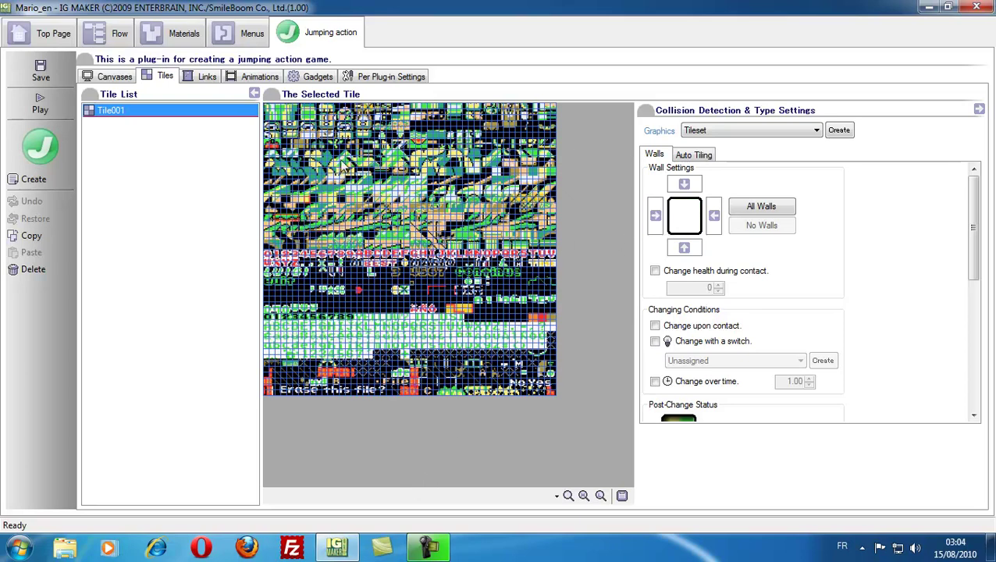
left_click(768, 209)
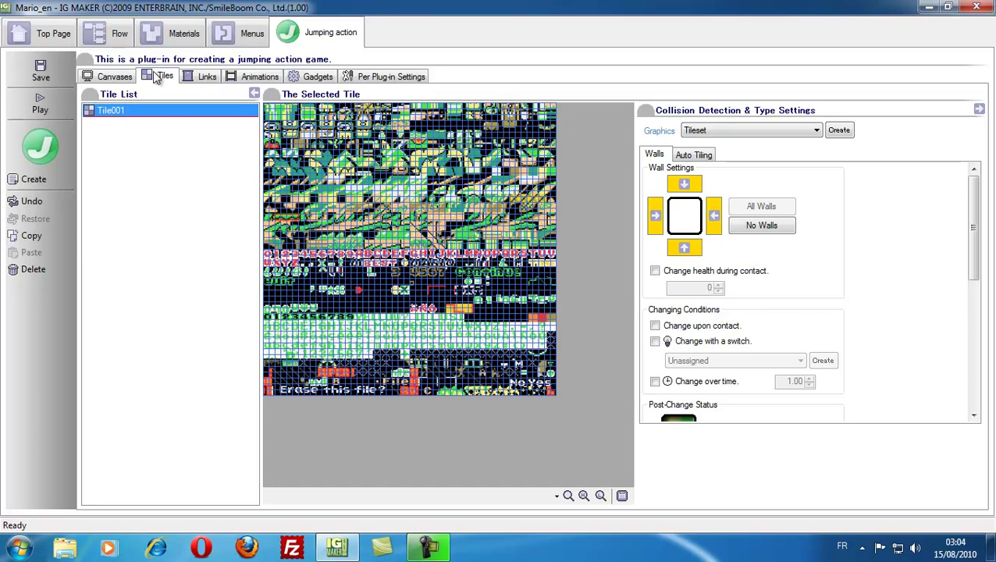
Set Canvas001's wallpaper placement method to Tiles and assign Tile001 as the canvas's tile
left_click(114, 76)
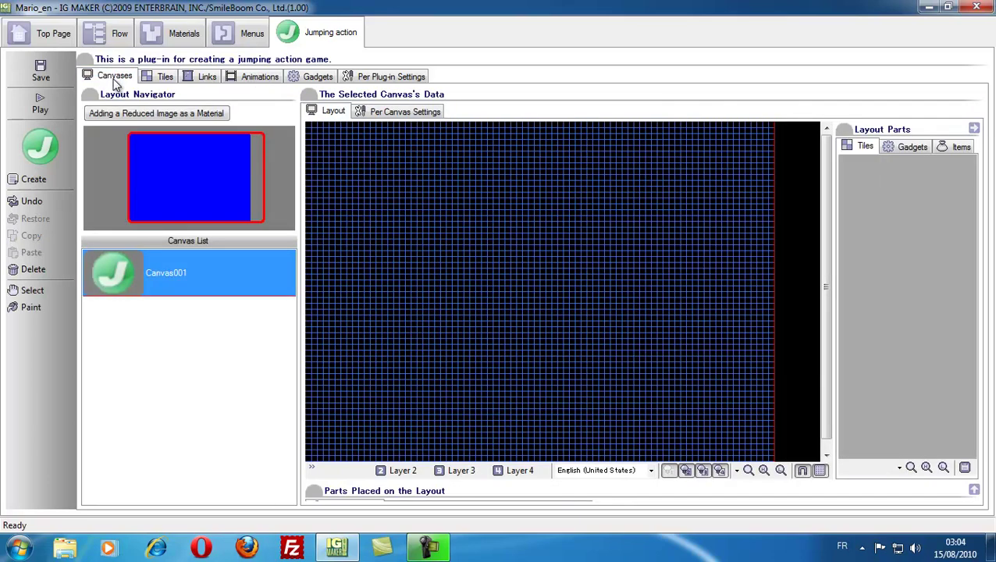
left_click(401, 113)
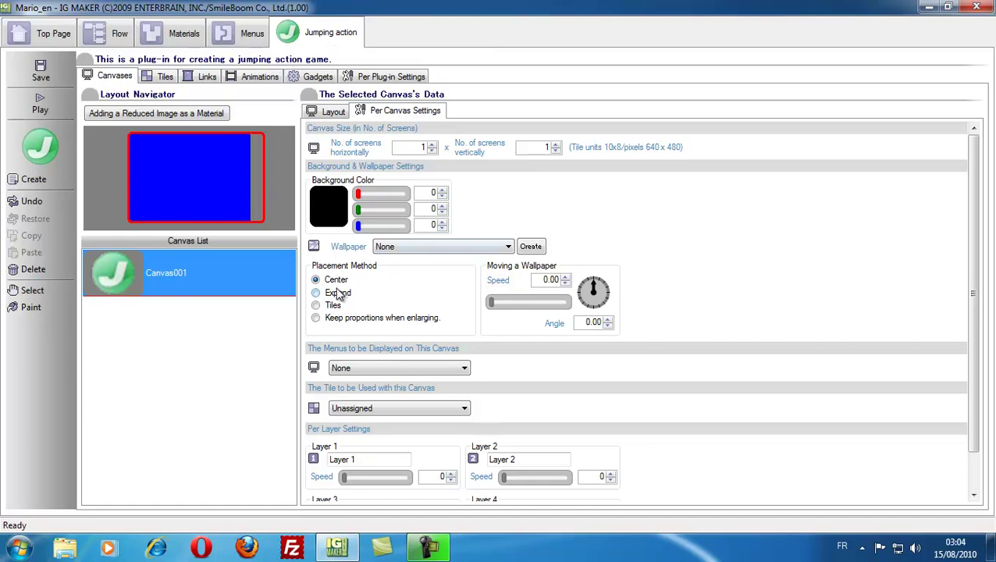
left_click(316, 306)
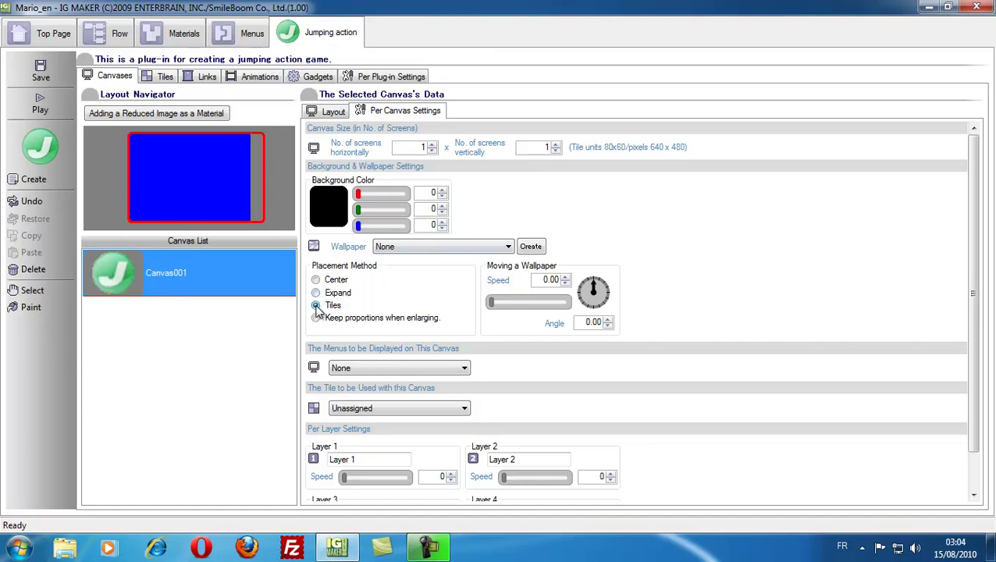
left_click(465, 412)
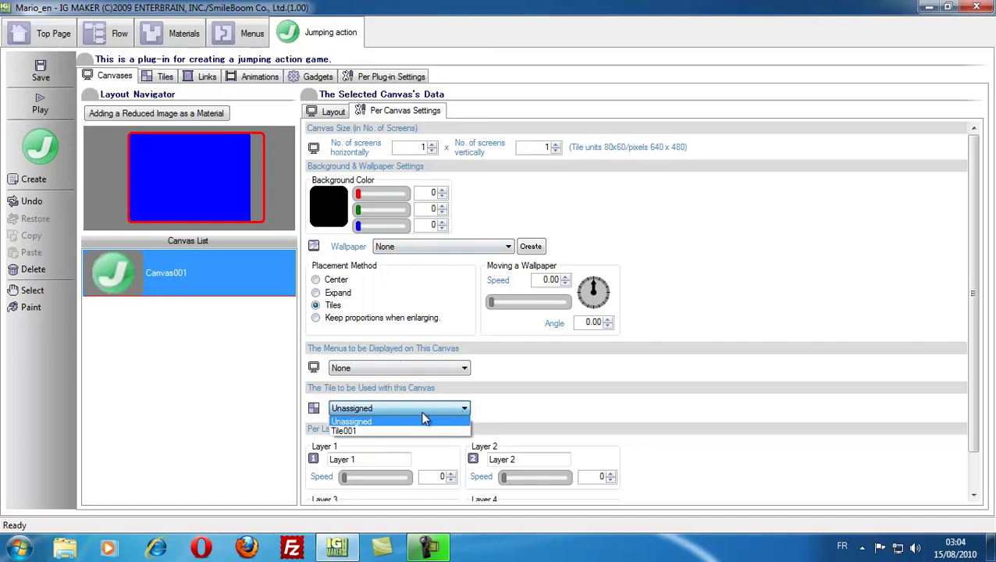
left_click(376, 434)
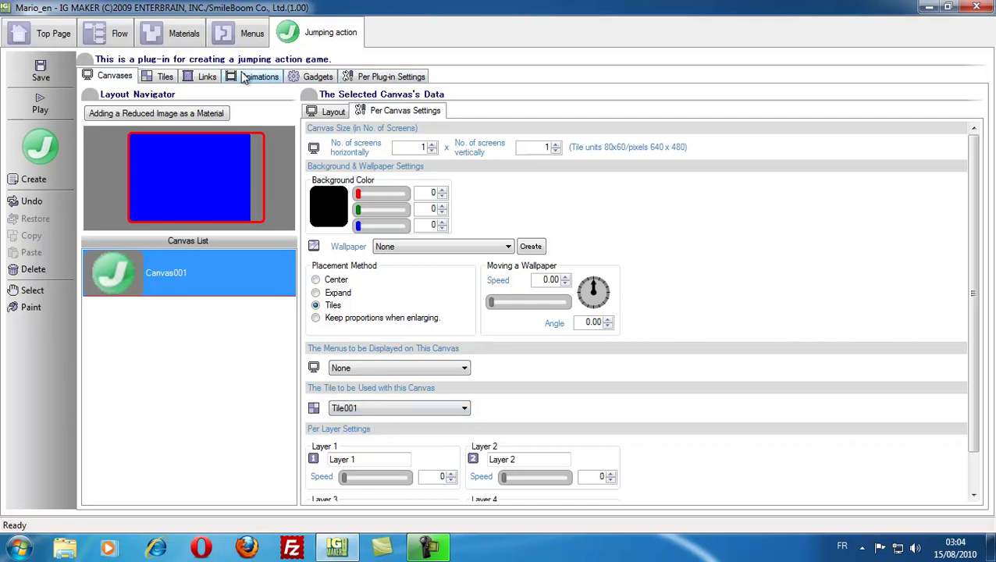
left_click(164, 76)
left_click(109, 114)
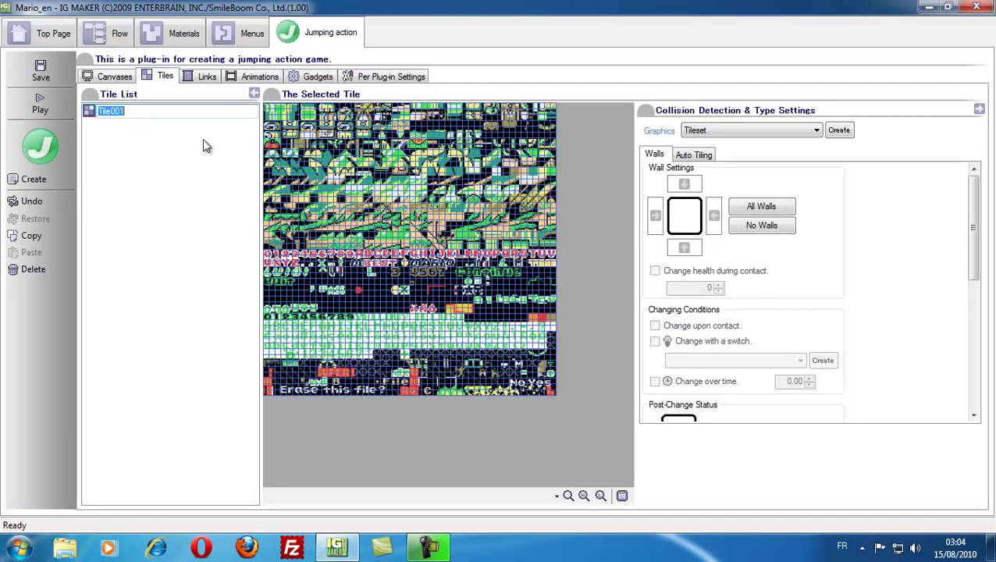
left_click(112, 77)
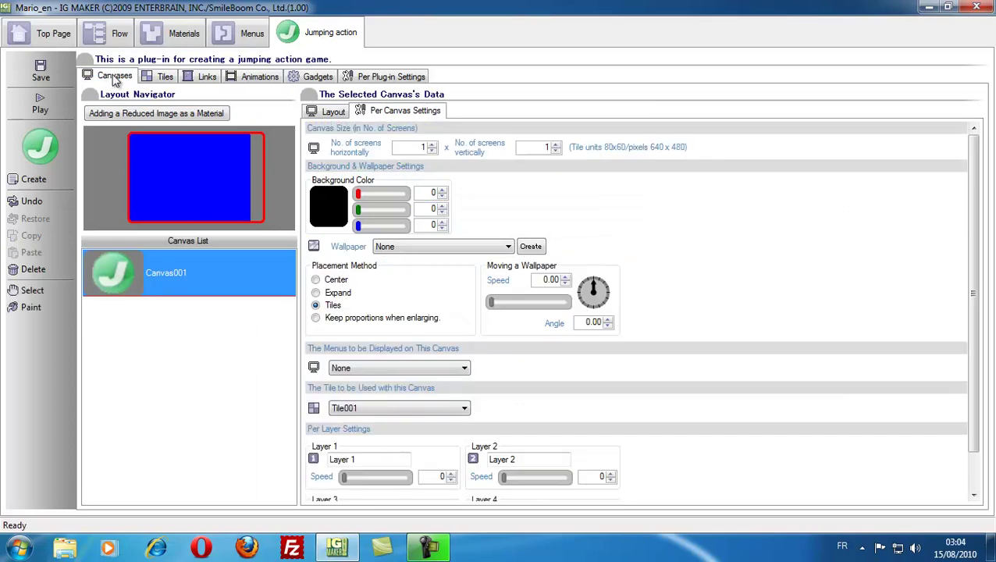
Paint a green ground line across Canvas001's layout, with a vertical drop past mid-width and small descending steps toward the far edge
left_click(333, 112)
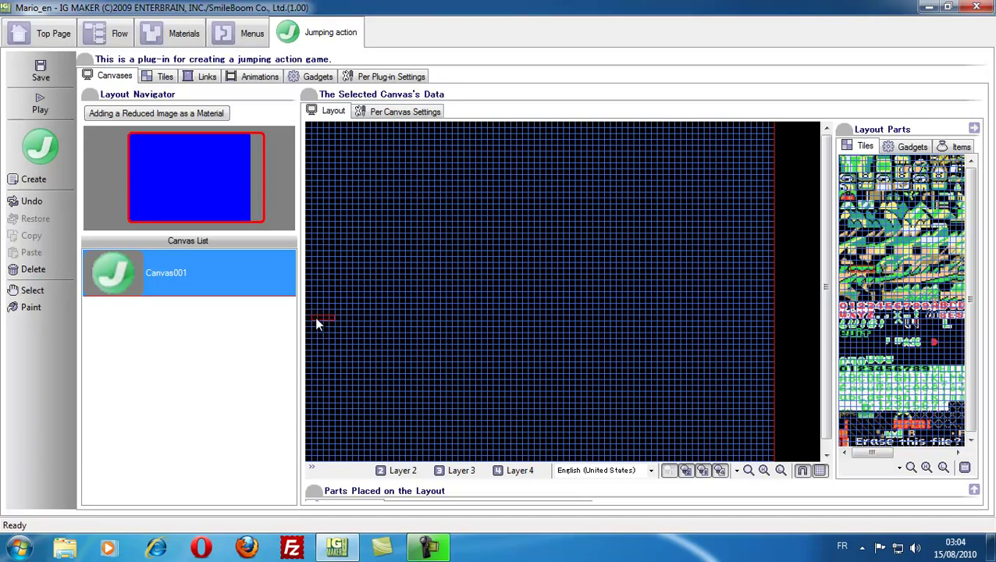
left_click_drag(316, 322, 438, 323)
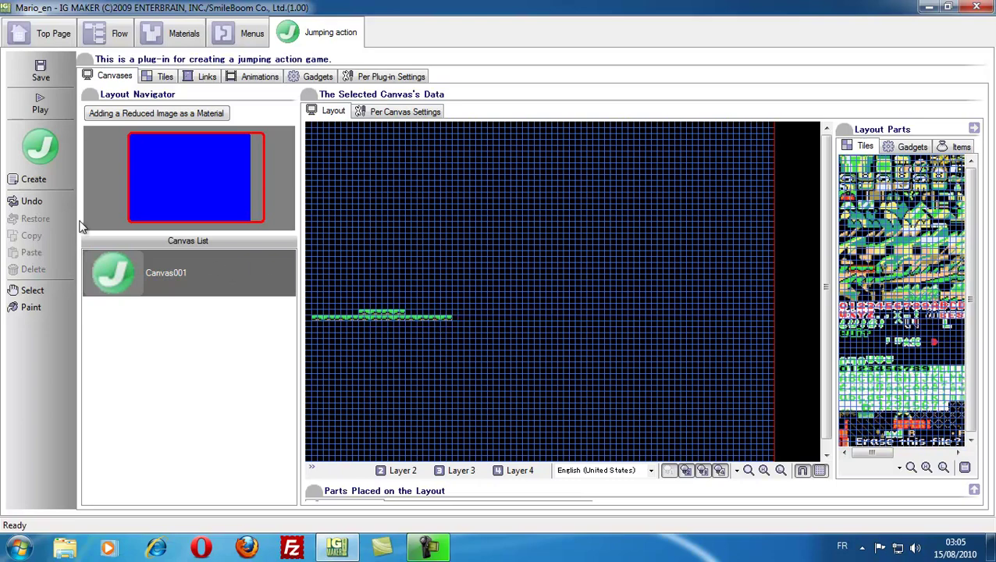
left_click(32, 201)
left_click_drag(311, 318, 375, 324)
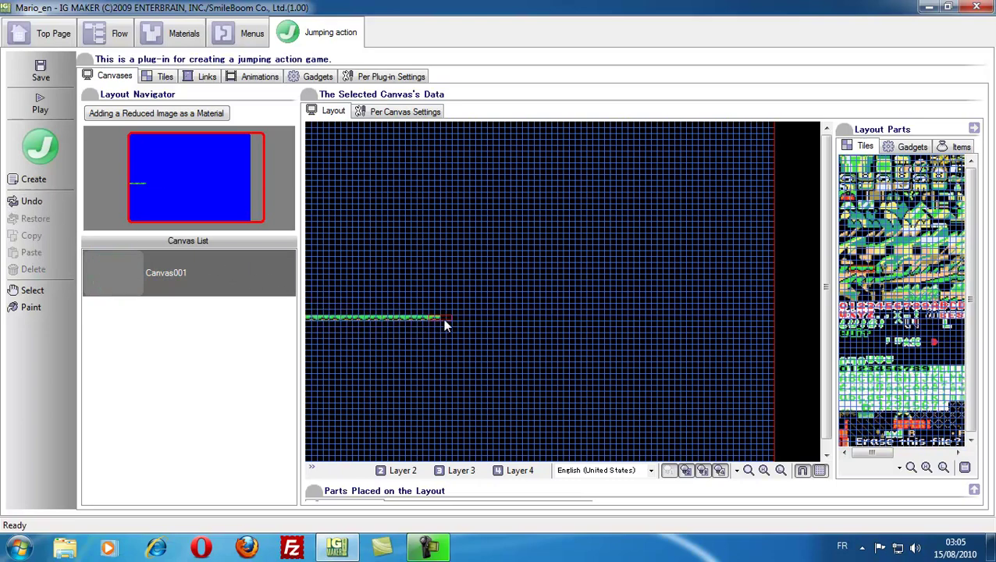
left_click_drag(471, 325, 585, 326)
left_click(32, 201)
mouse_move(501, 365)
left_mouse_down()
mouse_move(642, 366)
mouse_move(763, 390)
left_mouse_up()
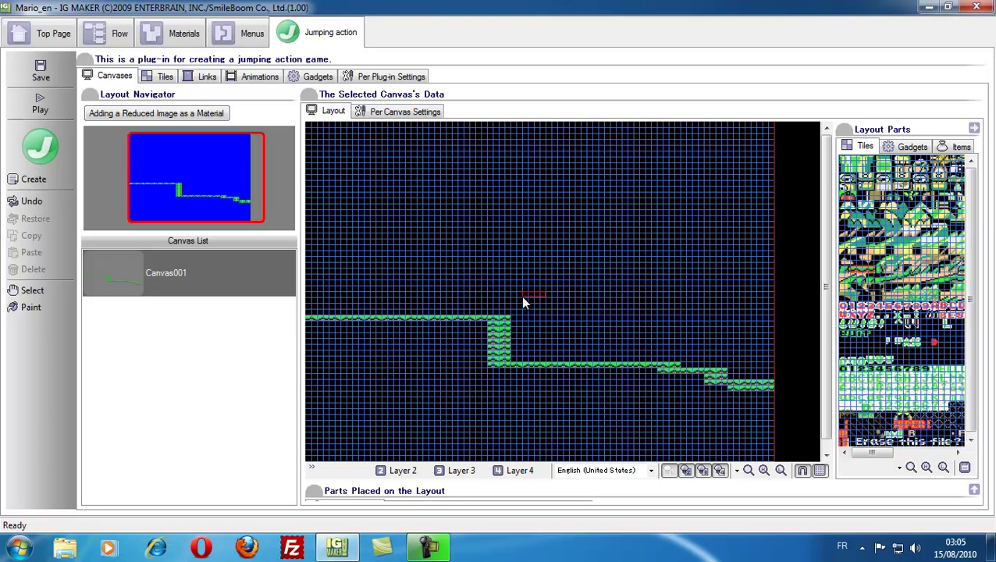
Add a new action program to the Player gadget and name it Walk
left_click(316, 76)
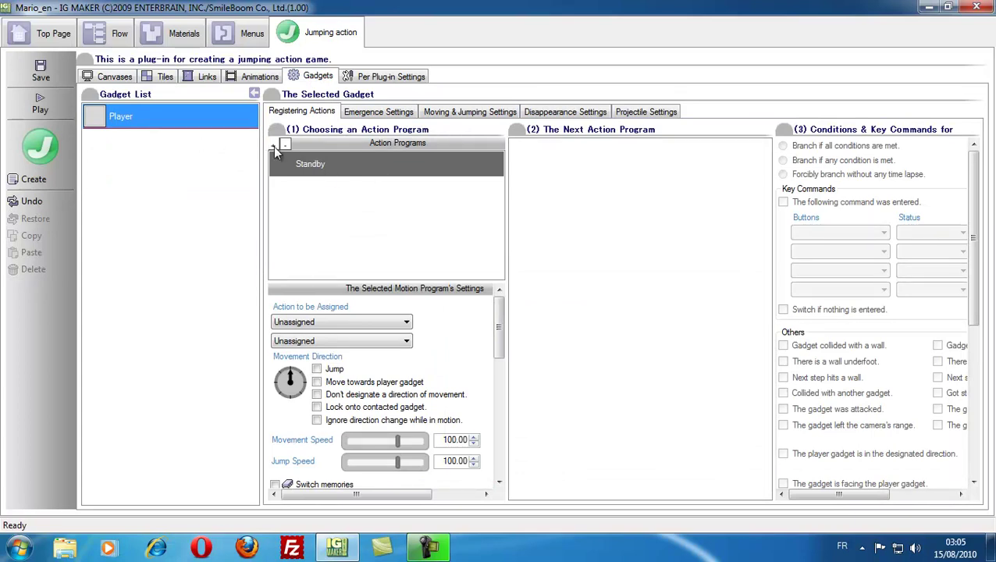
left_click(273, 144)
left_click(312, 187)
left_click(321, 186)
type("W")
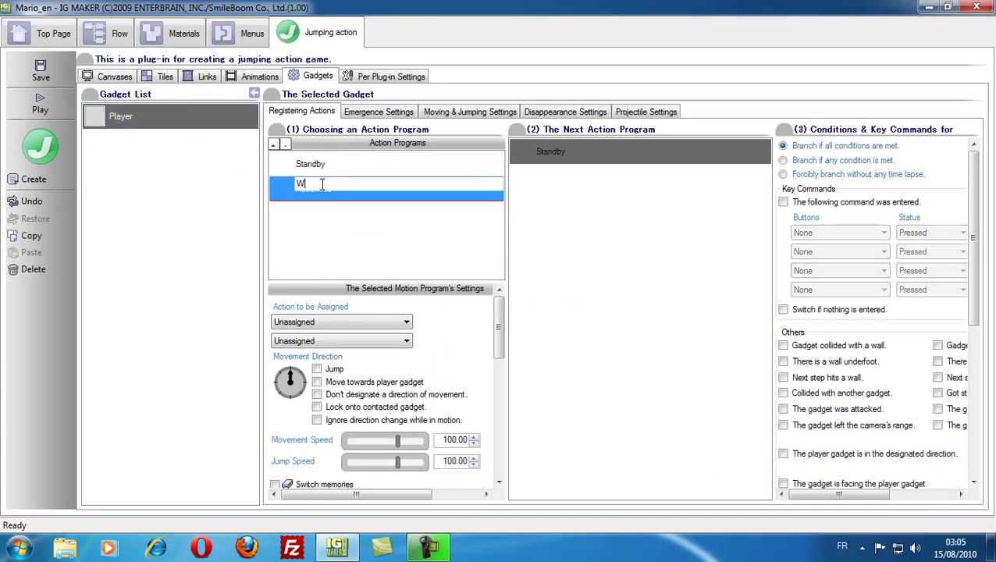
type("alk")
key("Return")
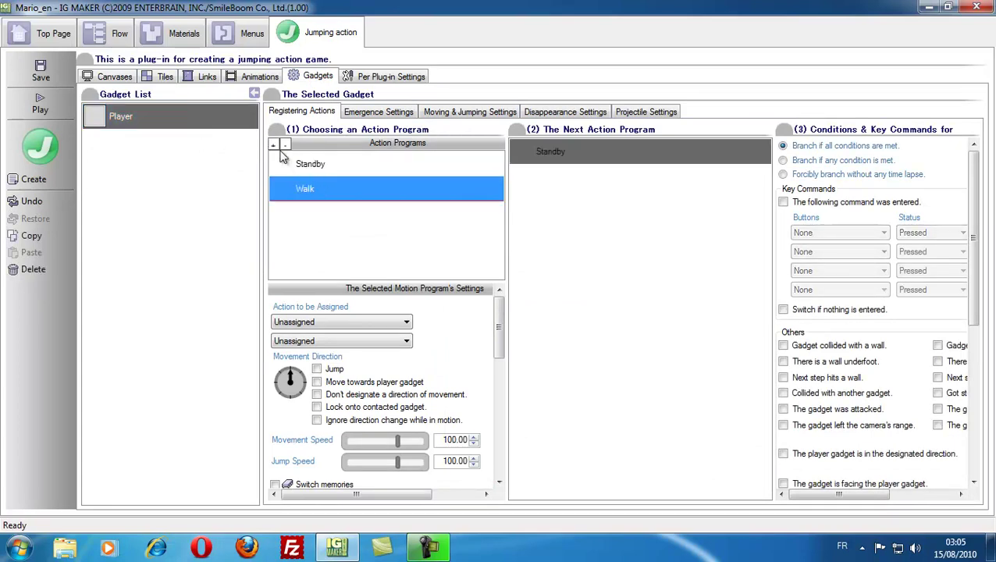
Add another action program to the Player gadget and name it Jump
left_click(273, 144)
left_click(326, 219)
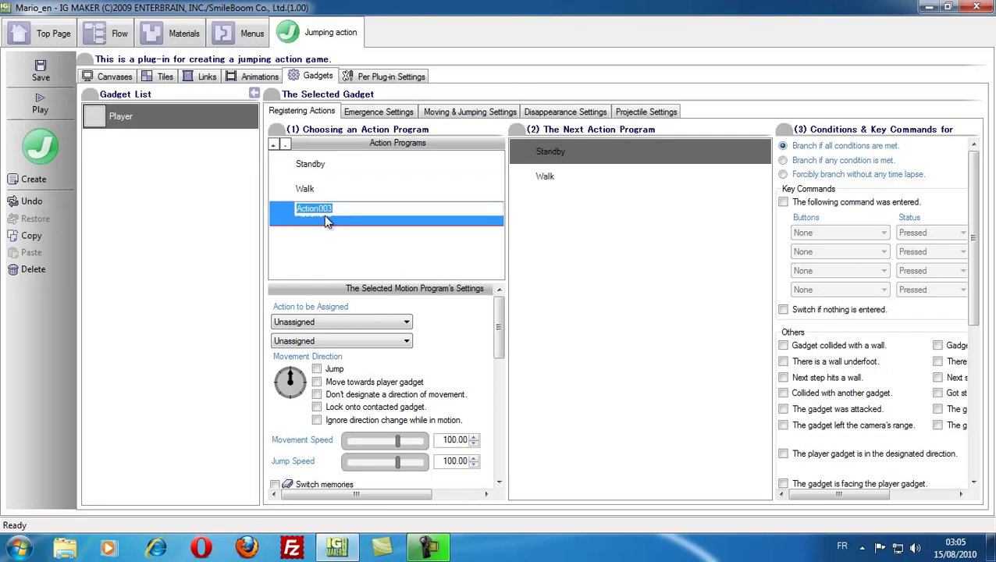
type("Jump")
key("Return")
Check the canvas's editing layer and the Player gadget's display layer in its emergence settings
left_click(116, 75)
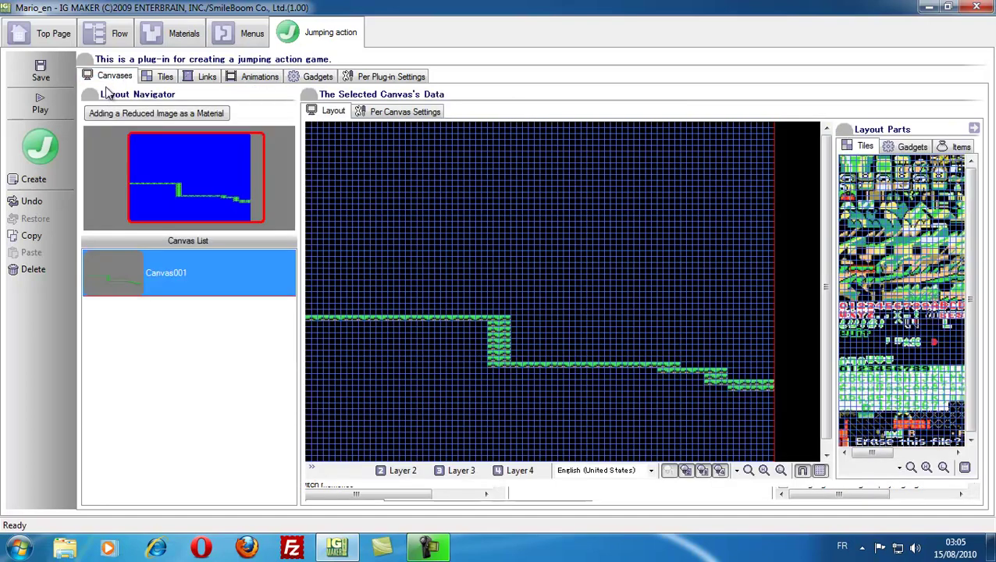
left_click(311, 468)
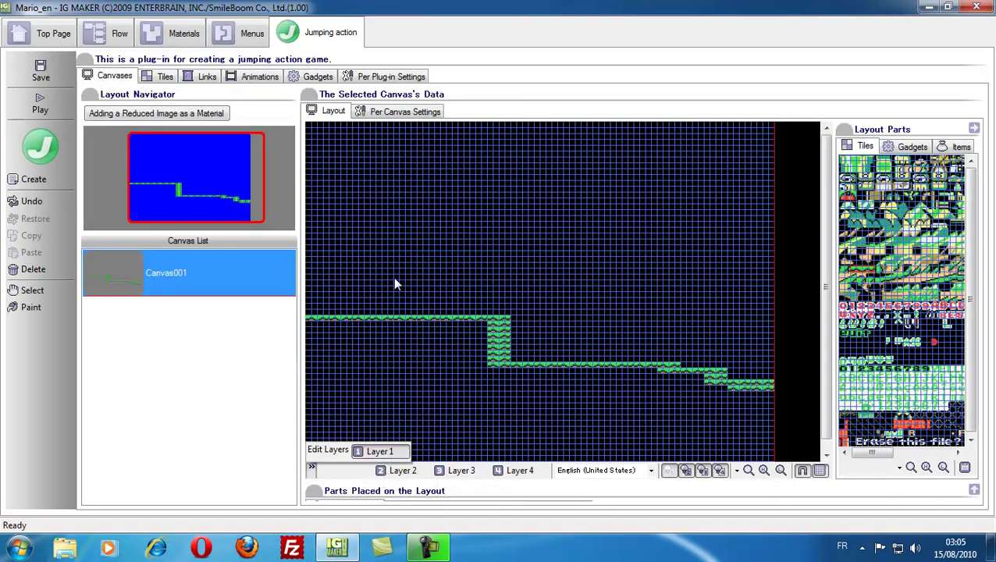
left_click(314, 78)
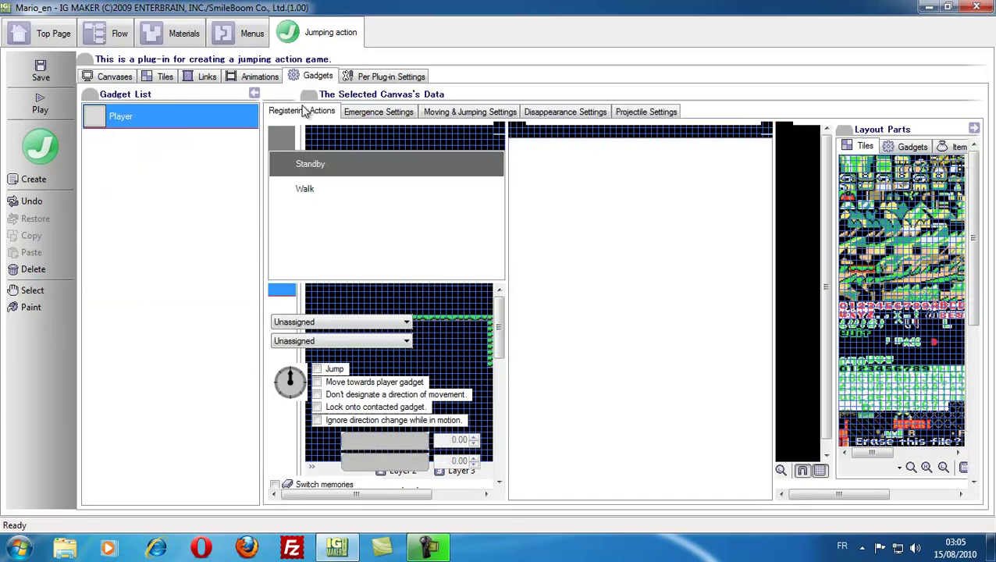
left_click(359, 113)
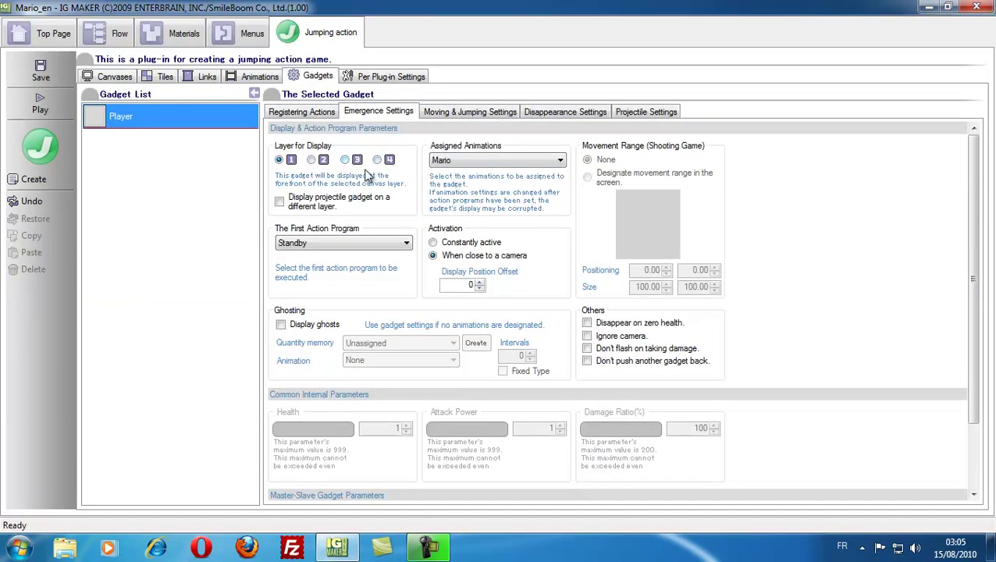
Assign the Standby animation with the Right direction to the Player's Standby action program
left_click(295, 113)
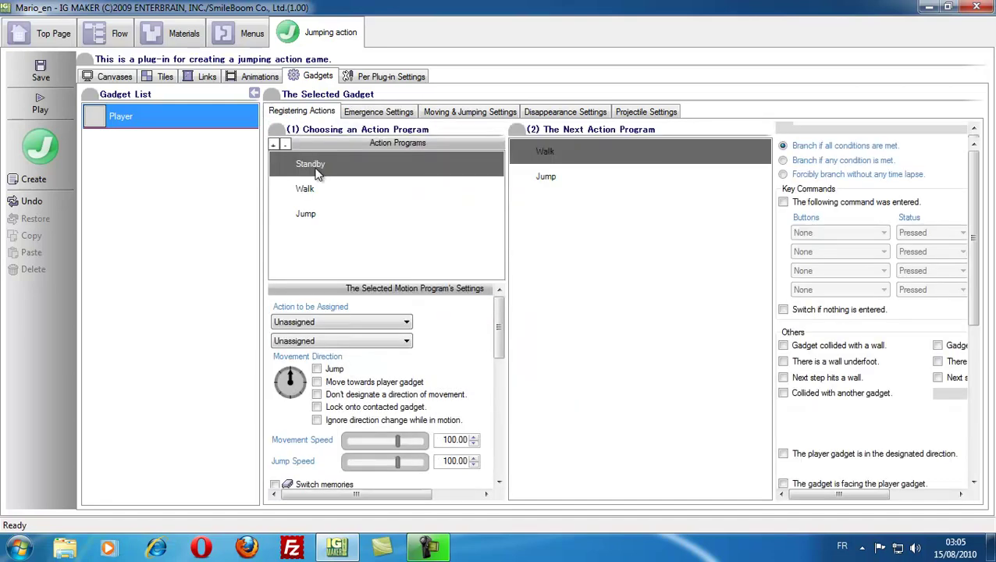
left_click(405, 316)
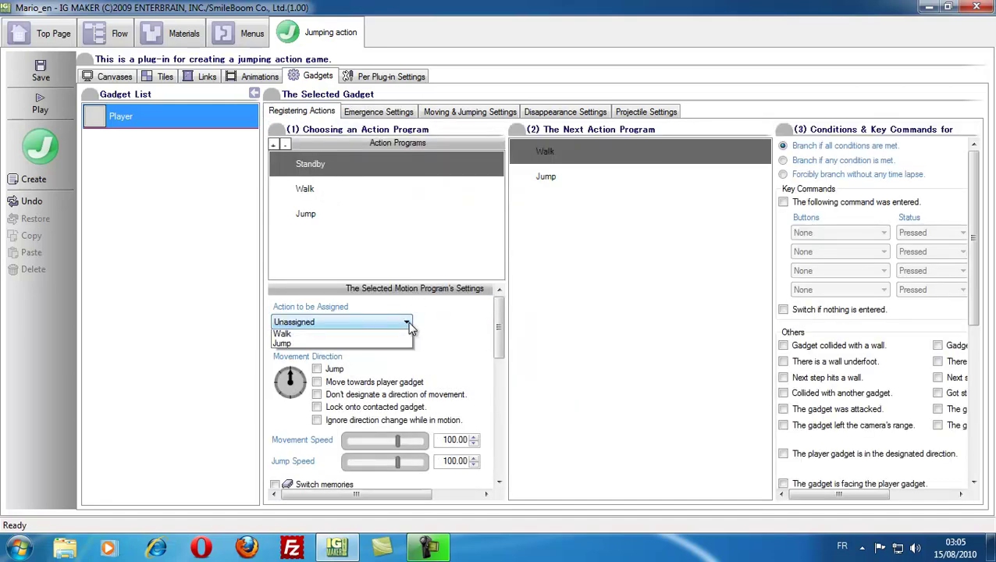
left_click(341, 344)
left_click(408, 341)
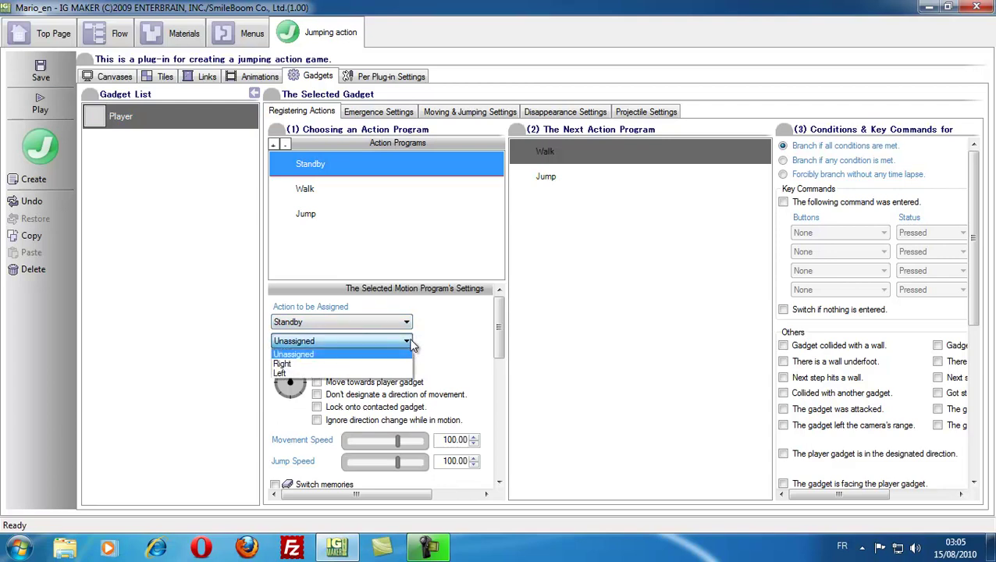
left_click(332, 363)
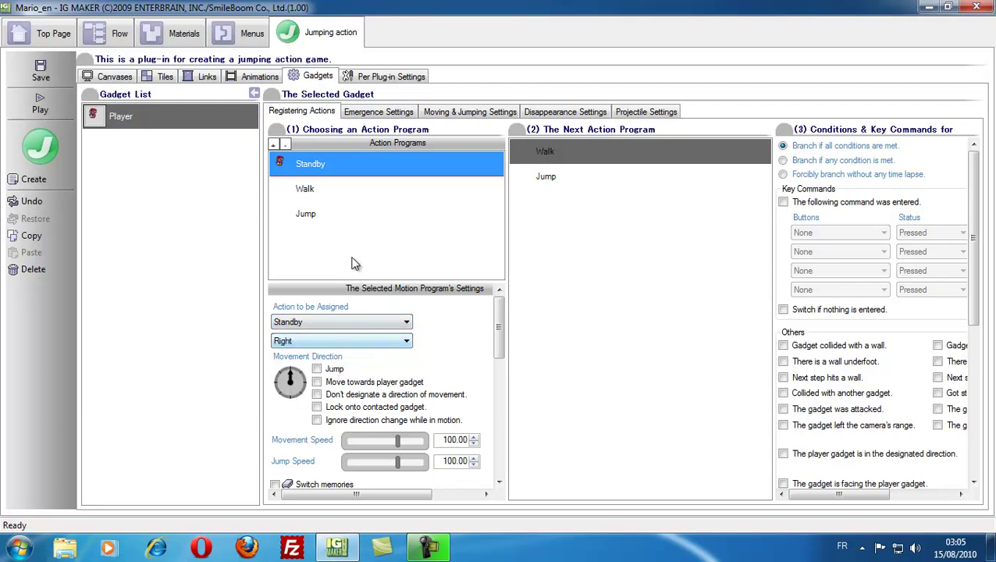
Assign the Walk animation with the Right direction to the Player's Walk action program
left_click(311, 189)
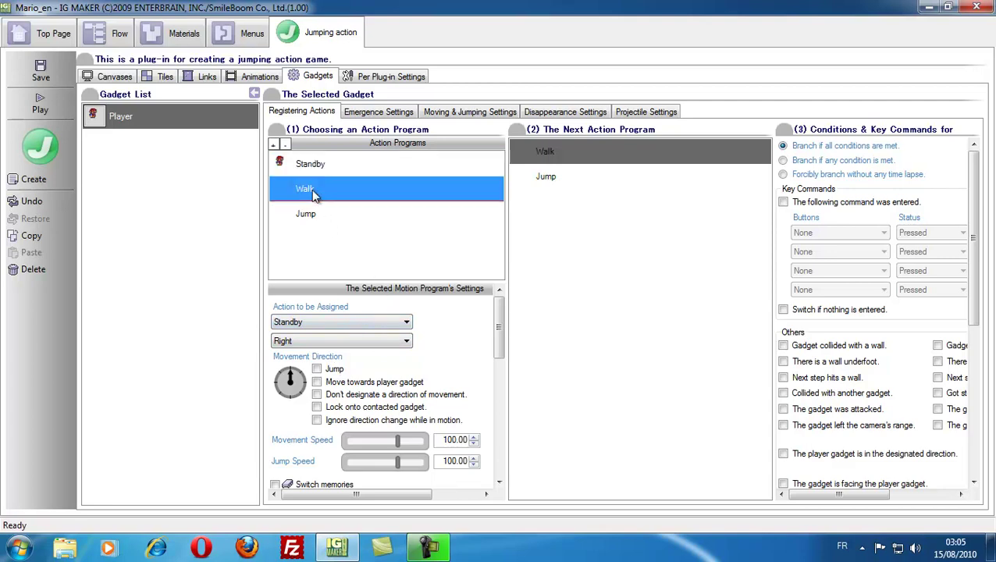
left_click(403, 320)
left_click(331, 353)
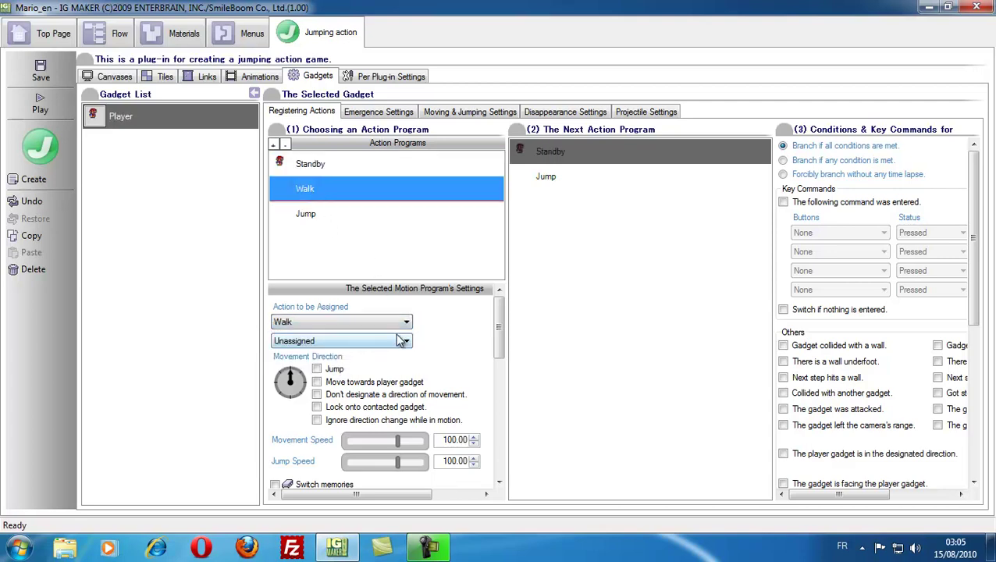
left_click(406, 341)
left_click(341, 364)
Assign the Walk animation with the Right direction to the Player's Jump action program
left_click(316, 218)
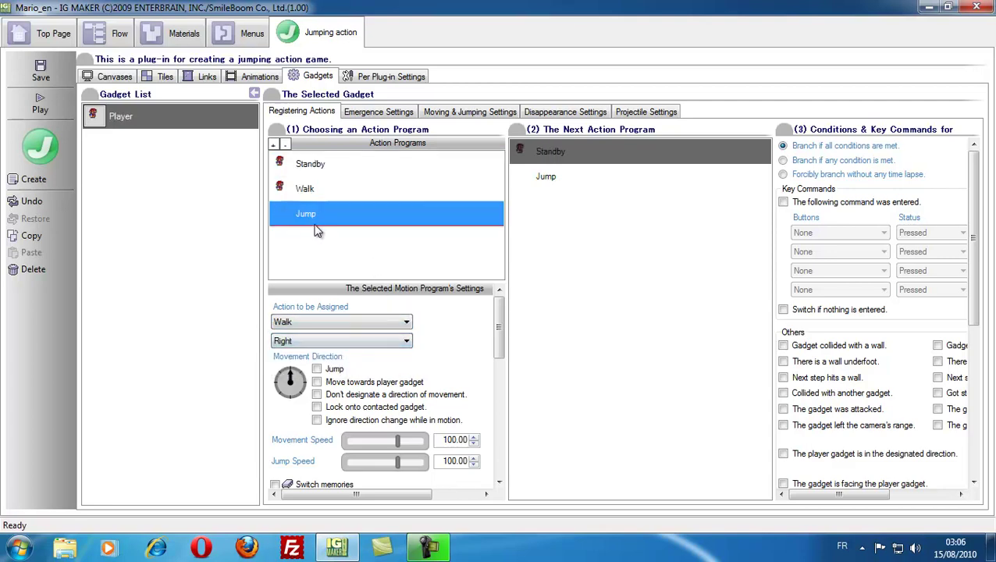
left_click(405, 321)
left_click(324, 354)
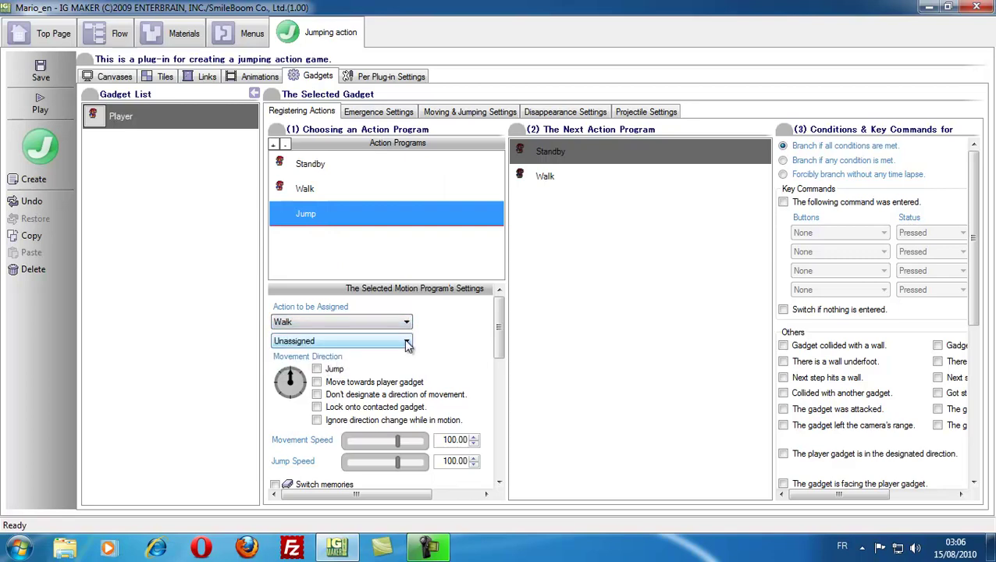
left_click(404, 341)
left_click(323, 364)
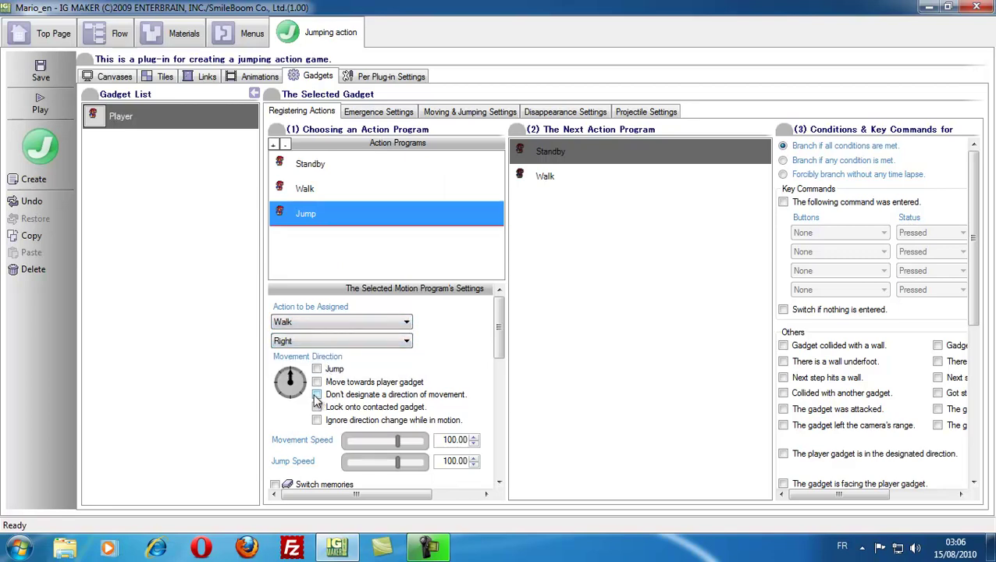
Set the Jump, Walk and Standby actions not to designate a direction of movement, and set Standby's movement speed to 0
left_click(301, 192)
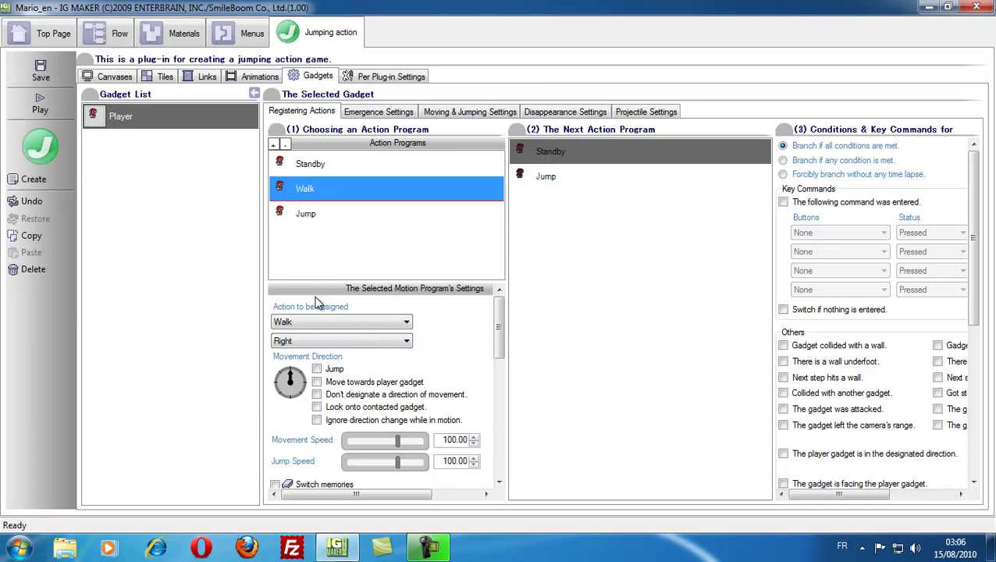
left_click(307, 164)
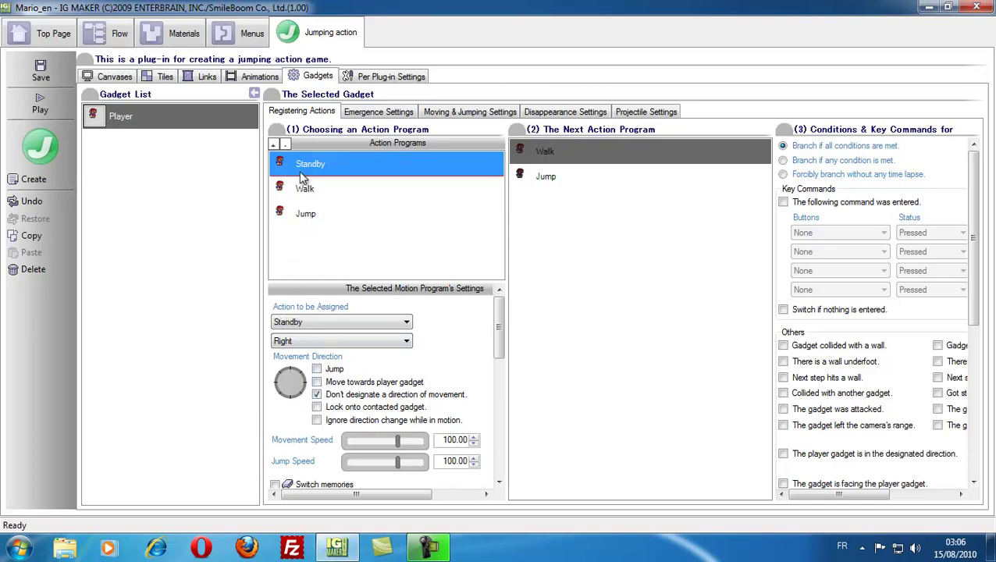
double_click(450, 439)
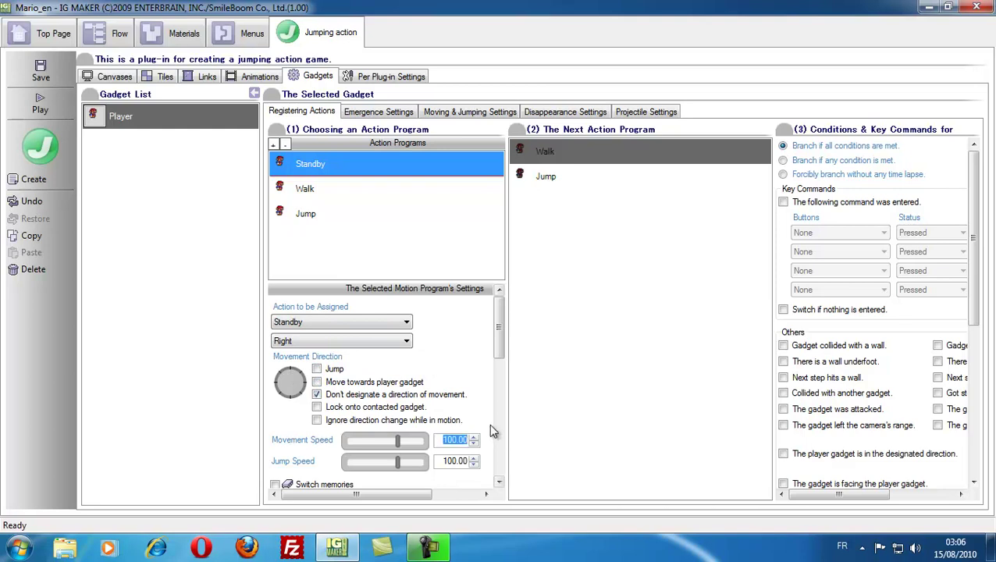
key("BackSpace")
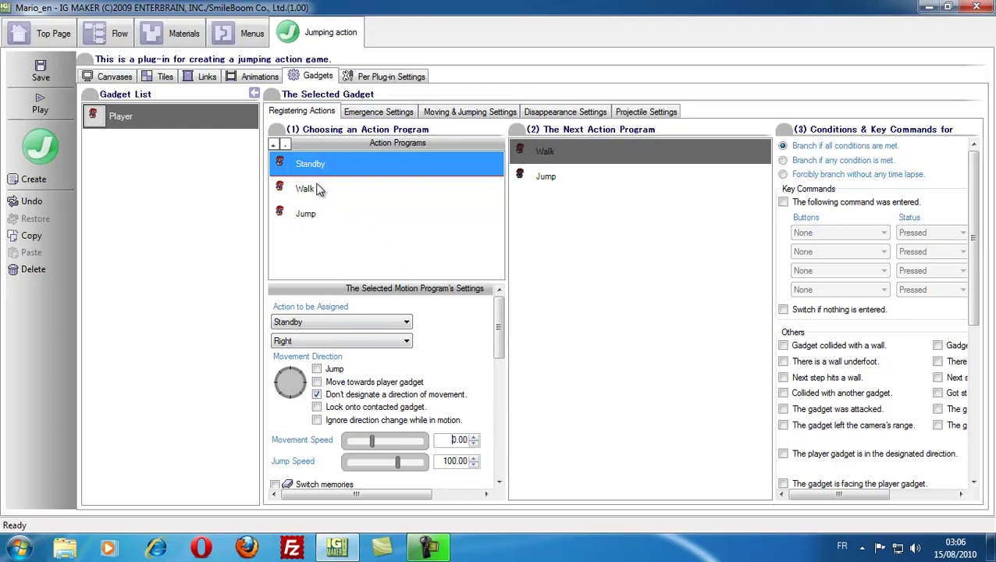
Enable the Jump movement option for the Player's Jump action program
left_click(317, 189)
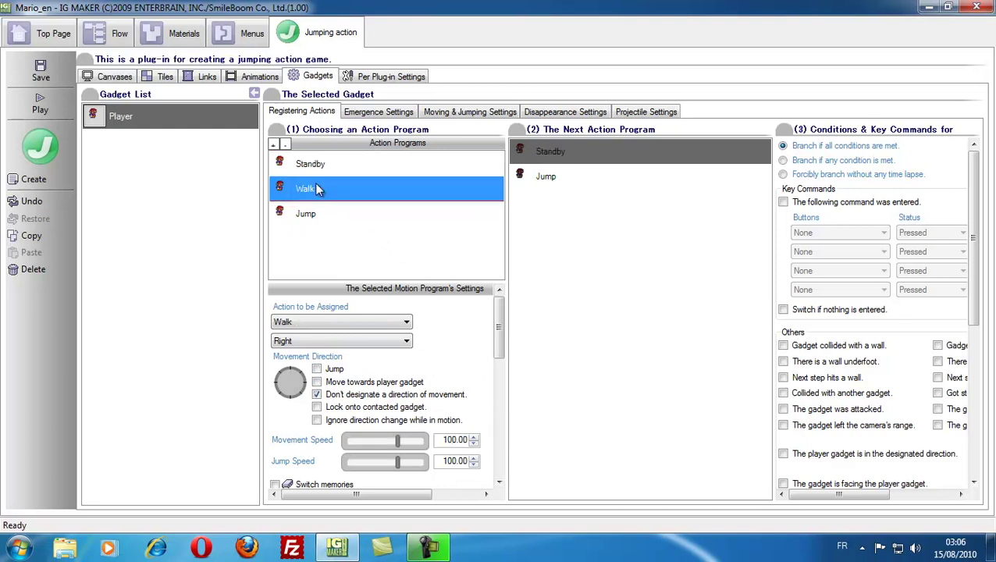
left_click(293, 217)
left_click(316, 370)
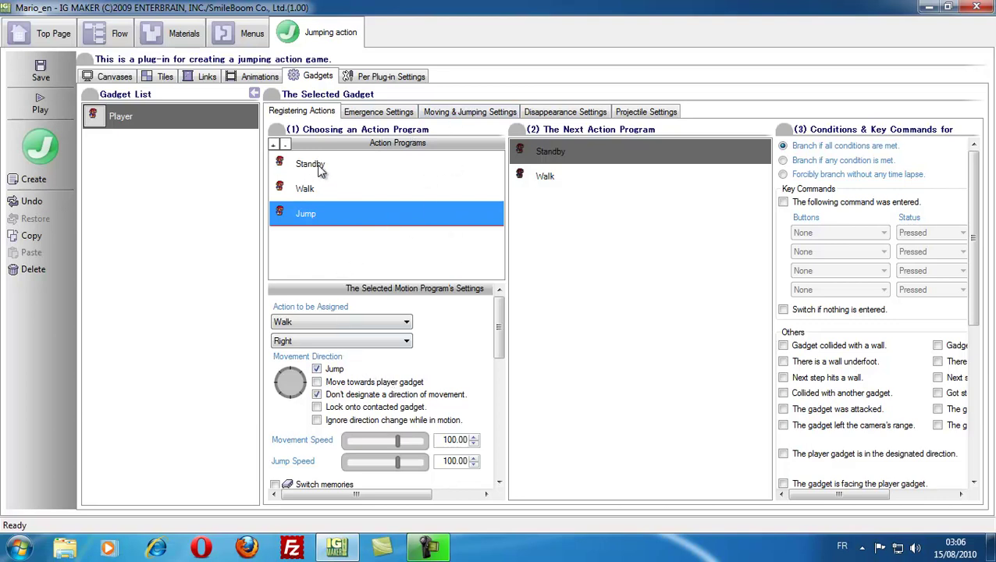
left_click(428, 549)
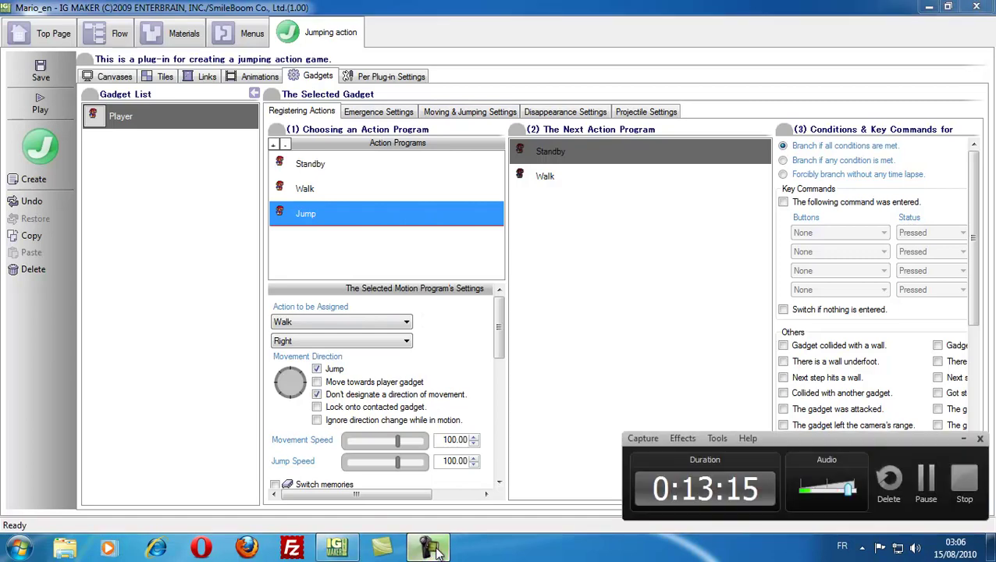
left_click(437, 550)
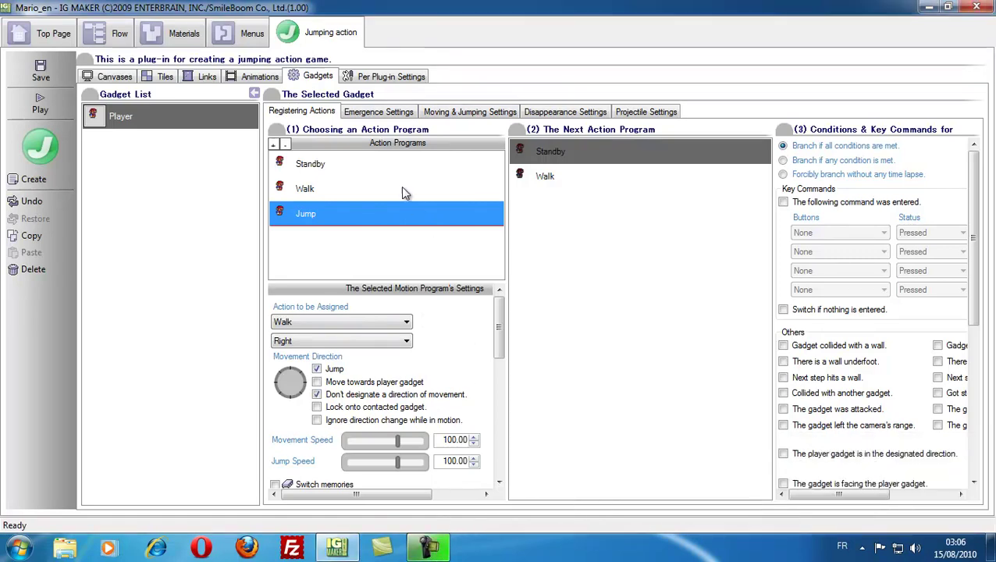
Set the Player gadget's jumping and falling speed to 15 and its gravity to 1
left_click(469, 113)
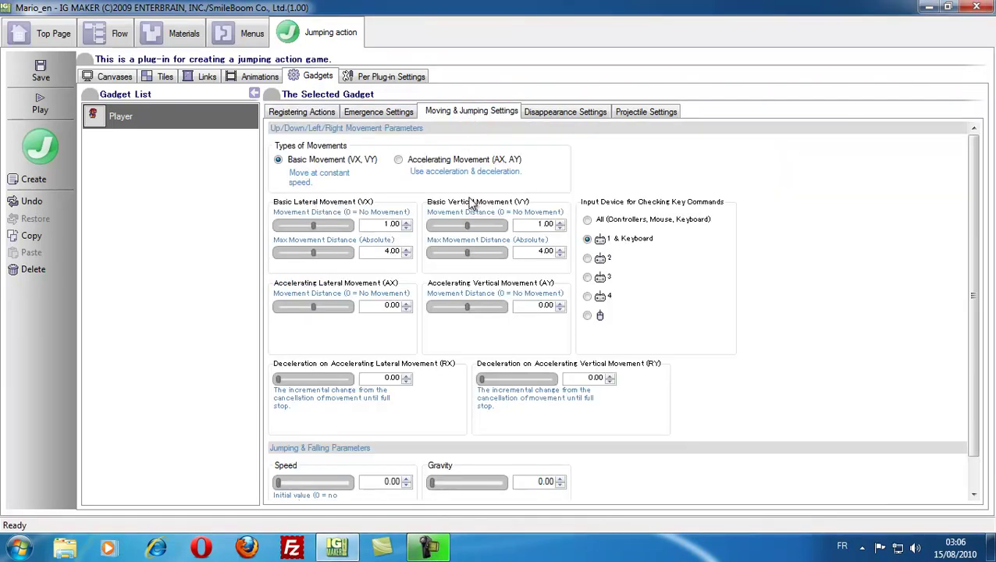
left_click_drag(382, 480, 470, 491)
type("15")
left_click(547, 481)
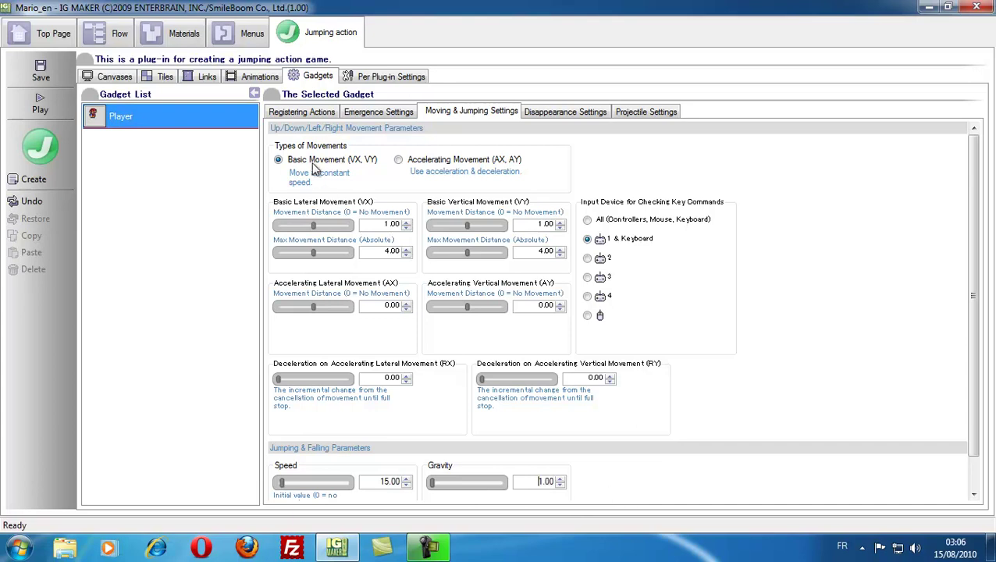
Make Standby branch to Walk through a key command using the Left/Right buttons
left_click(301, 112)
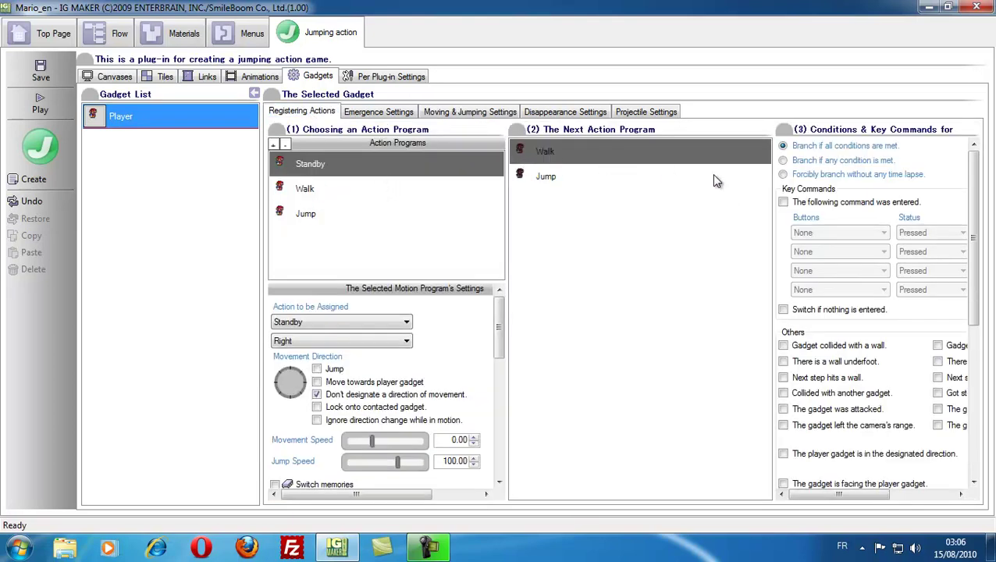
left_click(782, 203)
left_click(866, 233)
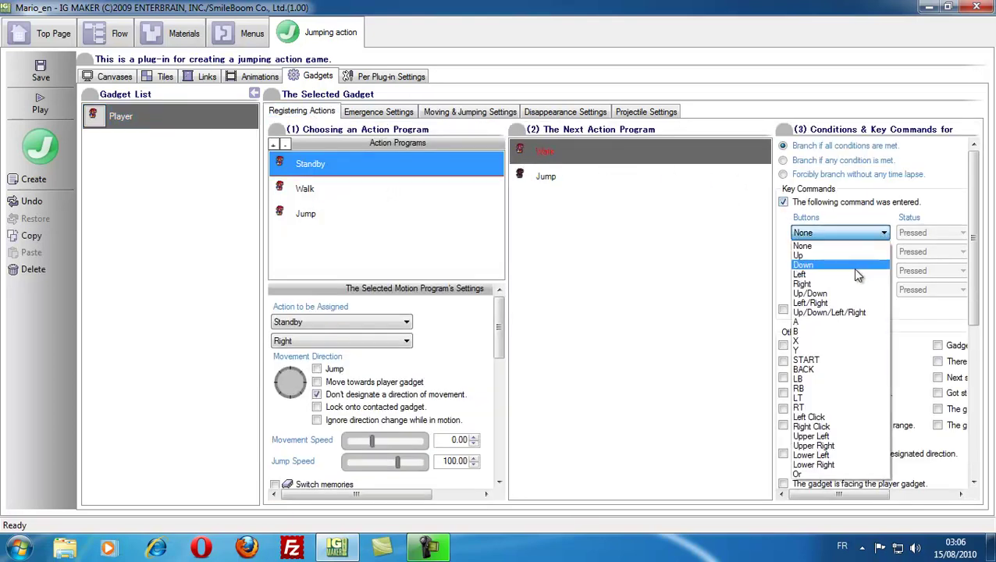
left_click(832, 303)
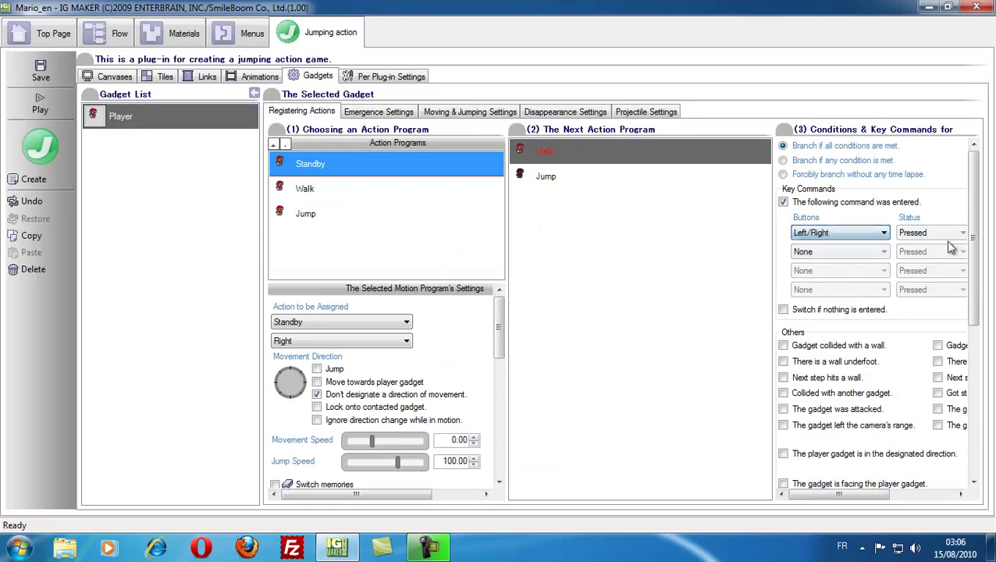
Make Standby branch to Jump through a key command using the Up/Down/Left/Right buttons with the status Upon pressing
left_click(564, 178)
left_click(783, 202)
left_click(866, 232)
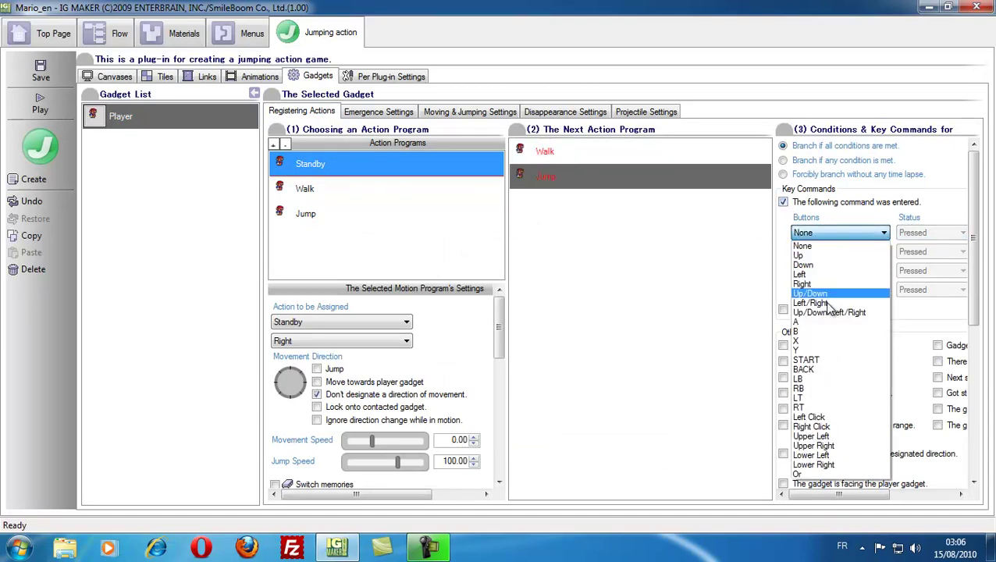
left_click(843, 321)
left_click(929, 232)
left_click(917, 256)
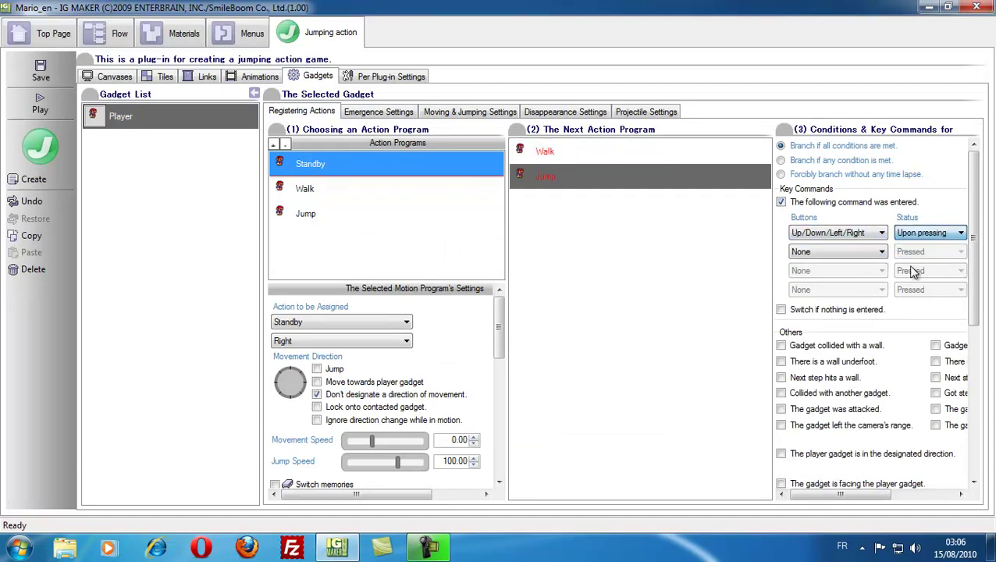
Make Walk branch to Standby through a key command using the Up/Down buttons with the status Upon release
left_click(344, 188)
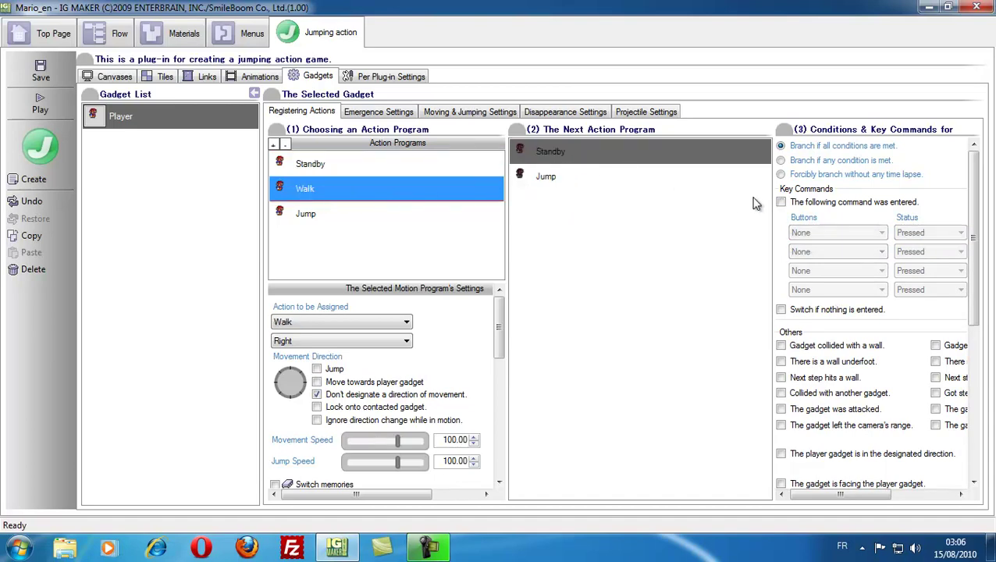
left_click(881, 232)
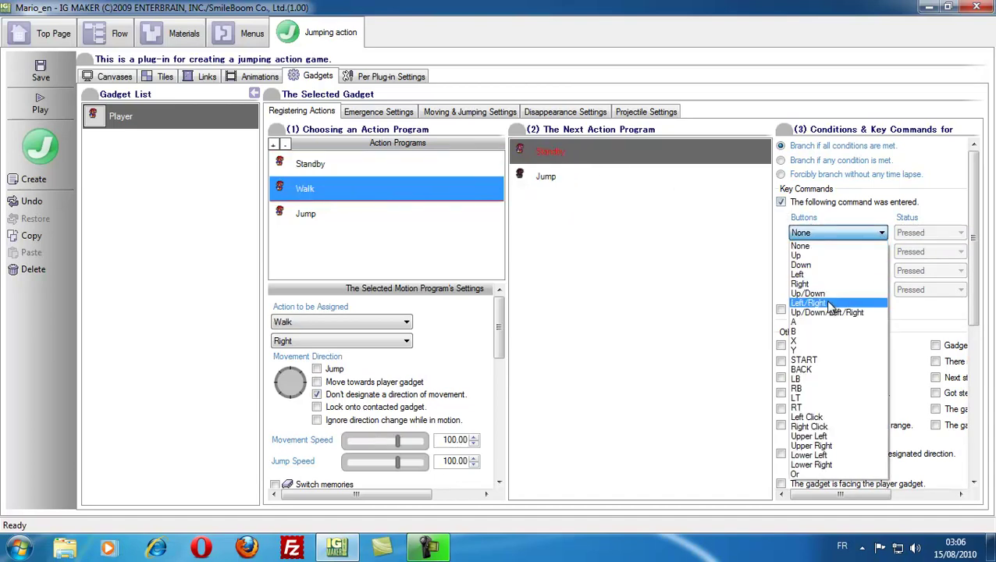
left_click(846, 303)
left_click(960, 232)
left_click(917, 251)
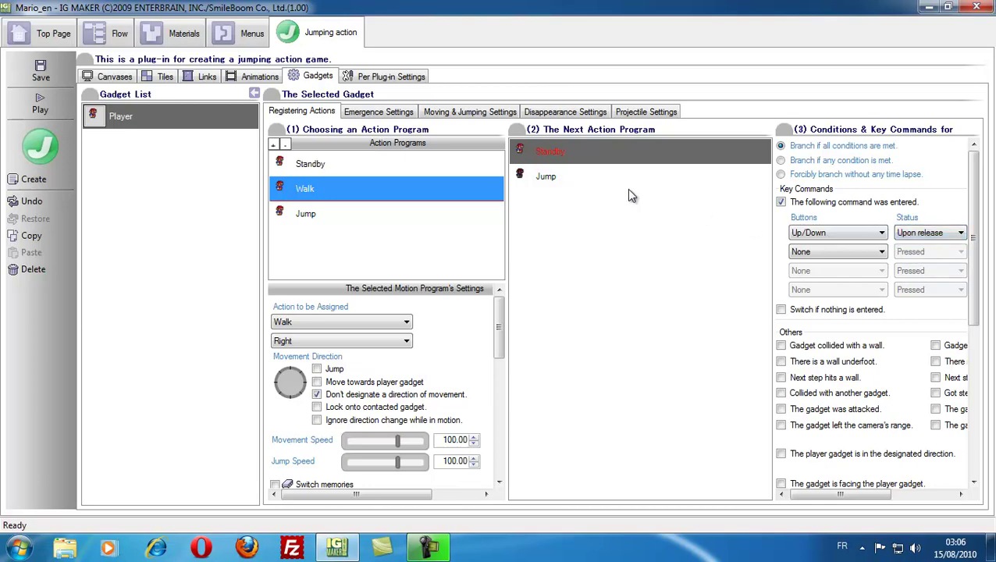
Make Walk branch to Jump through a key command using the A button with the status Upon pressing
left_click(632, 180)
left_click(781, 202)
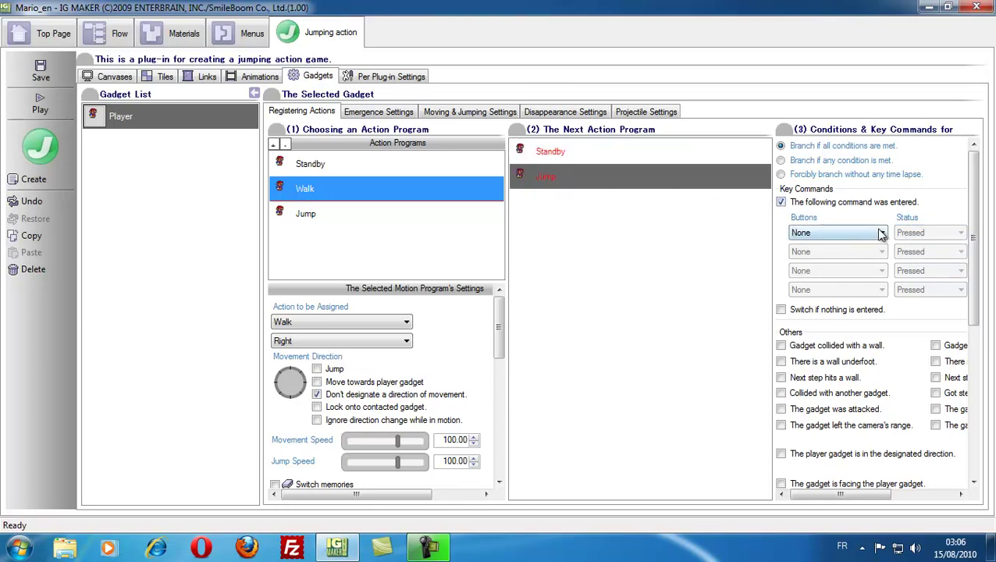
left_click(879, 233)
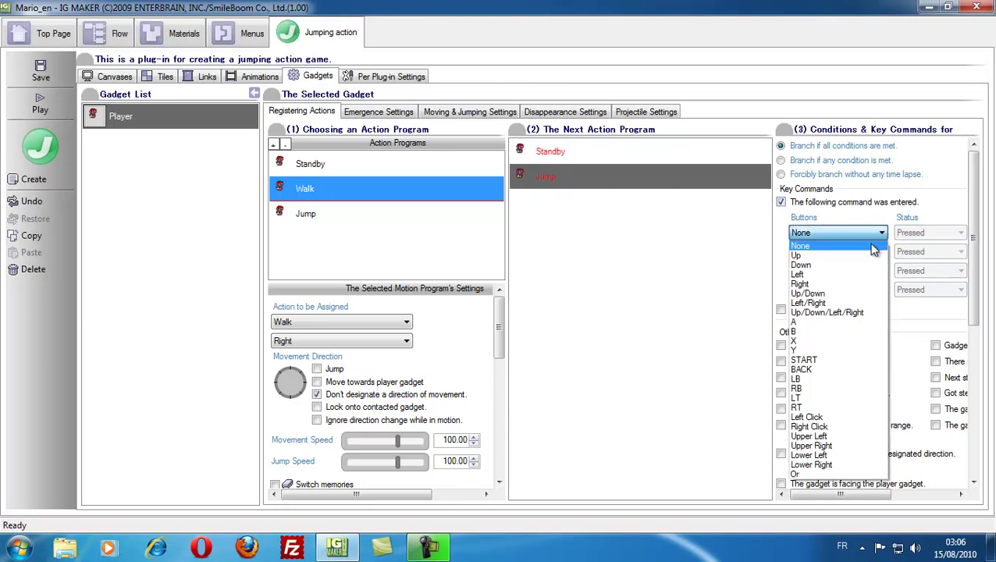
left_click(851, 321)
left_click(931, 233)
left_click(927, 270)
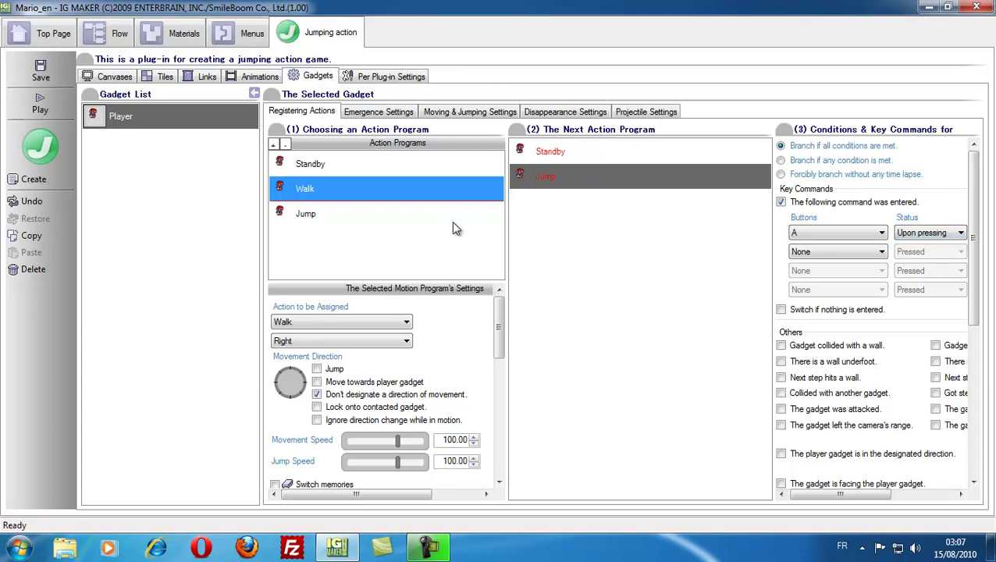
Make Jump branch to Standby and to Walk on the condition that there is a wall underfoot
left_click(452, 219)
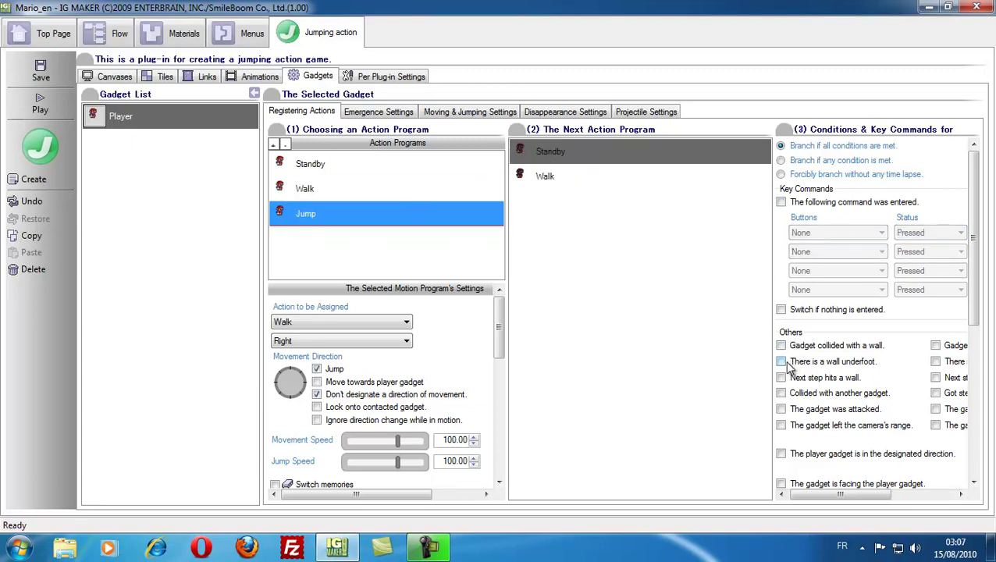
left_click(578, 179)
left_click(781, 363)
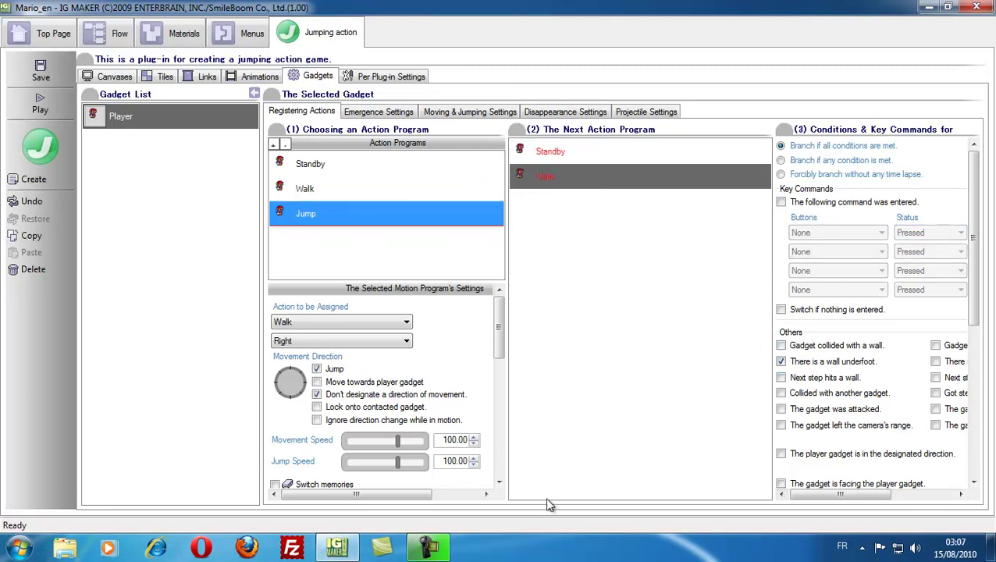
Run a test play of the game and close the play window
left_click(428, 547)
left_click(430, 547)
left_click(45, 100)
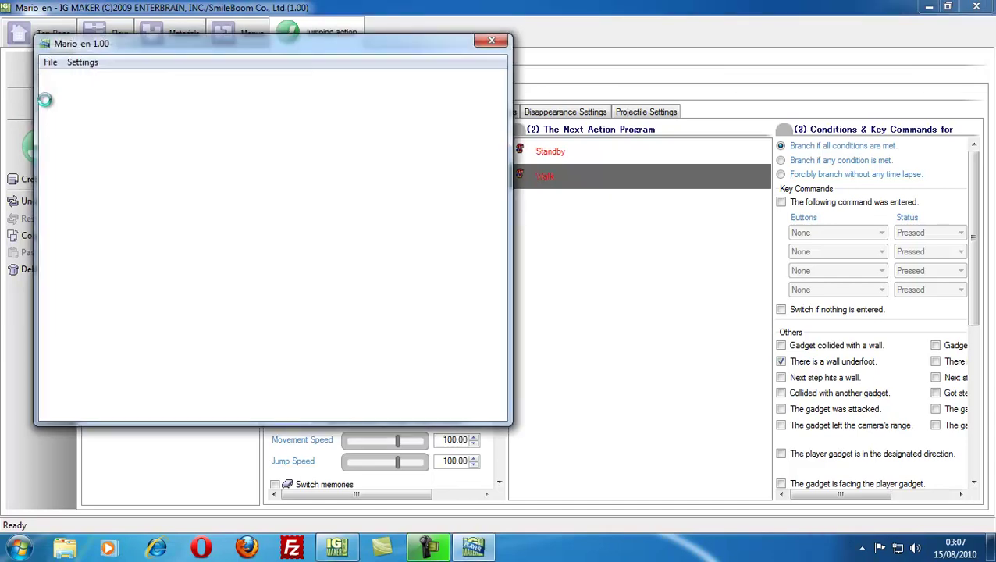
key("Escape")
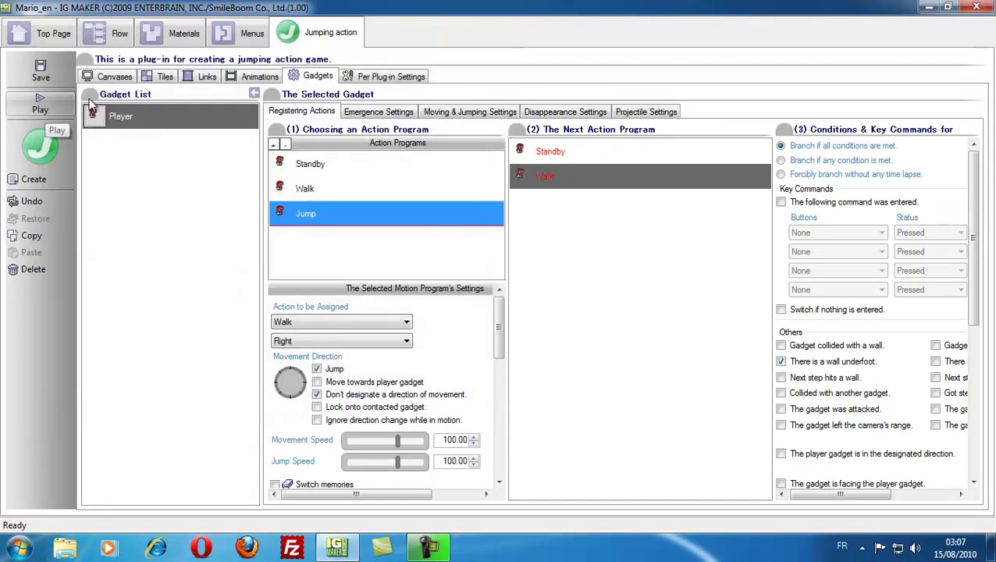
Place the Player gadget on Canvas001 just above the upper stretch of ground, near its start
left_click(113, 78)
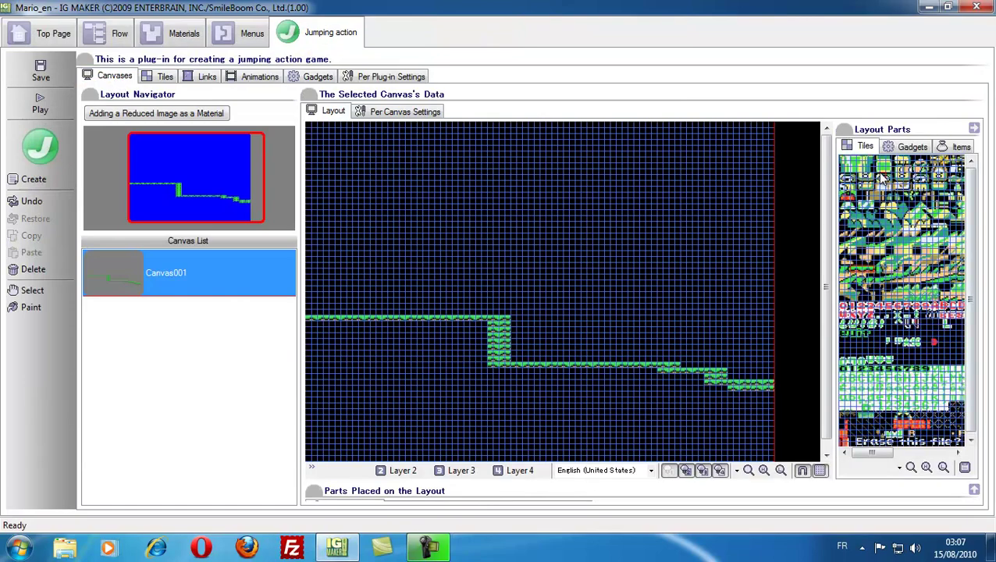
left_click(911, 147)
left_click(877, 243)
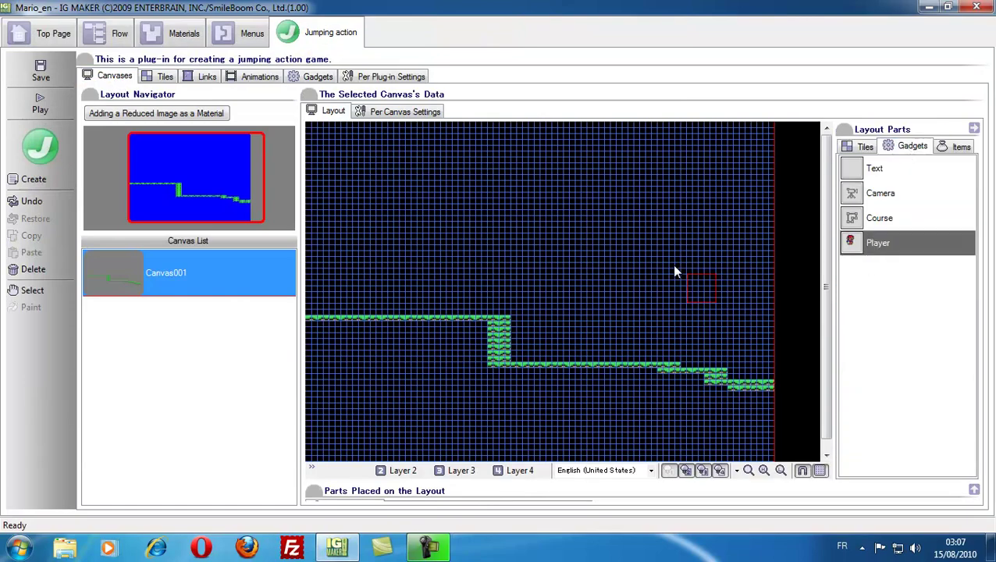
left_click(355, 281)
left_click(554, 405)
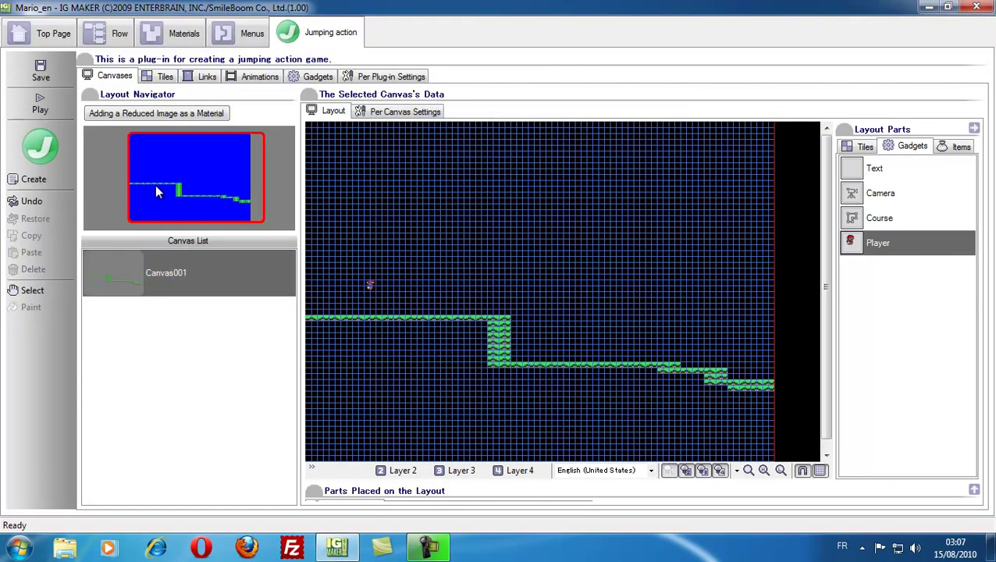
Test-play the game with the placed Player, move the character to the right, and close the play window
left_click(42, 109)
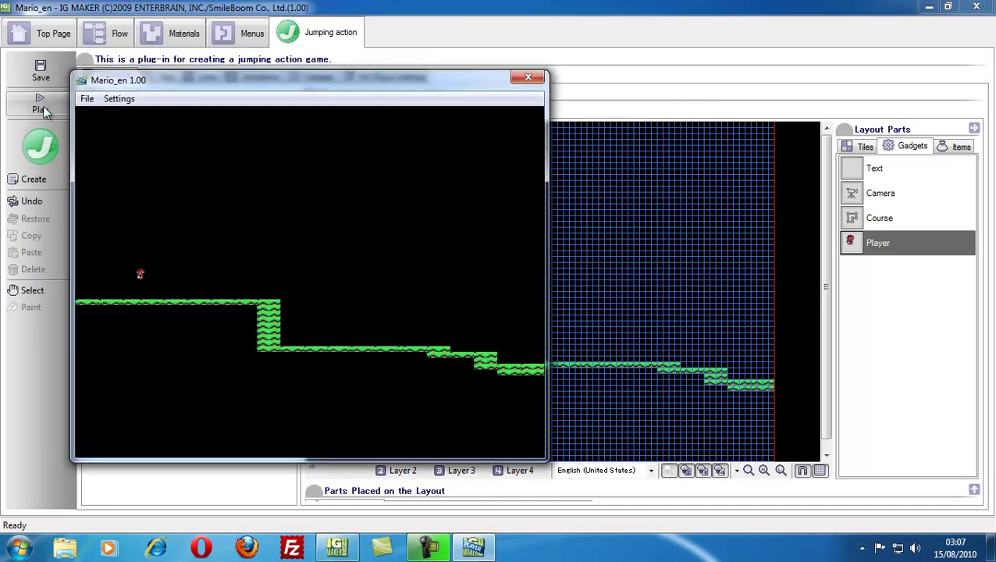
key("Right")
key("Escape")
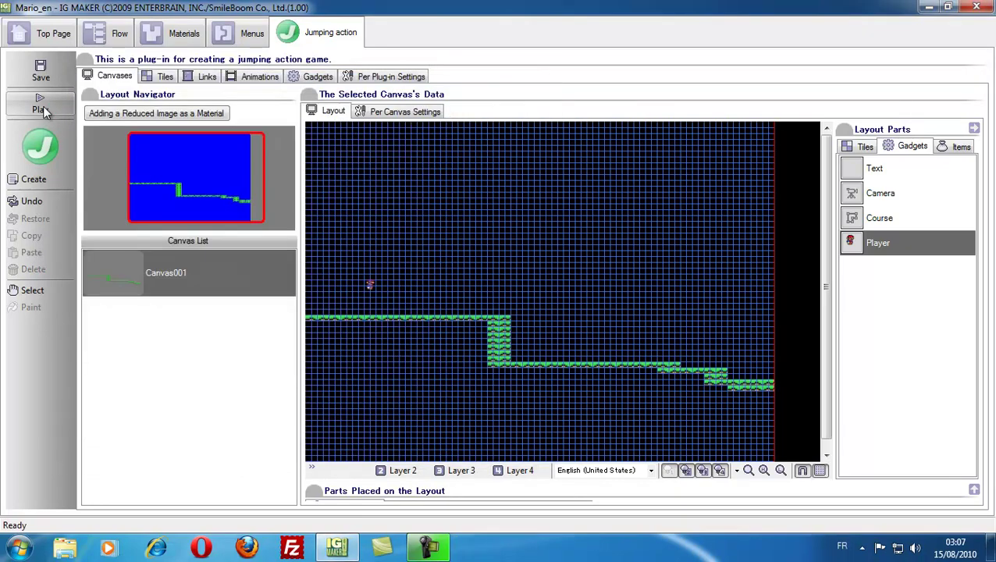
Enable infinite looping for the Walk action of the Mario animation
left_click(256, 77)
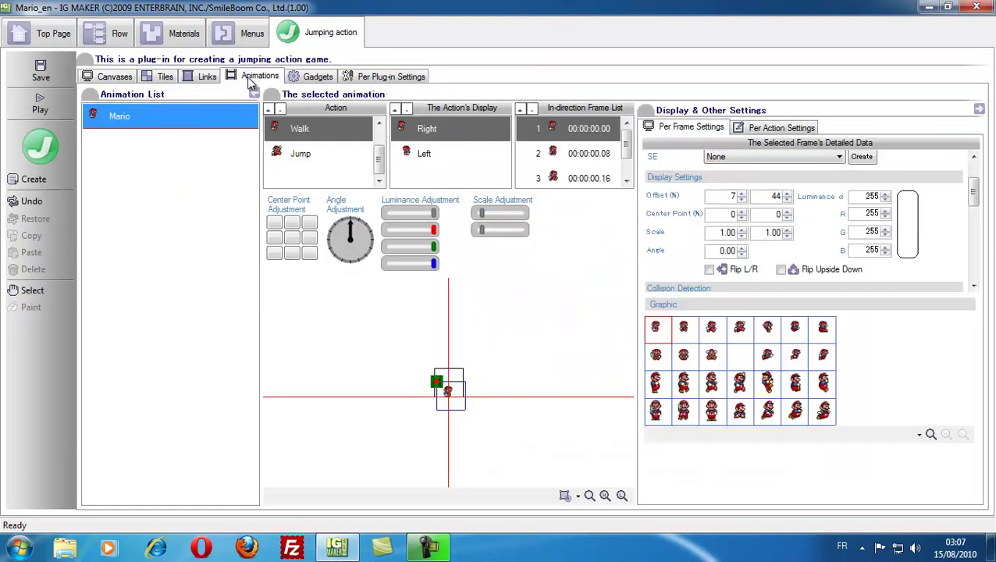
left_click(310, 135)
left_click(774, 128)
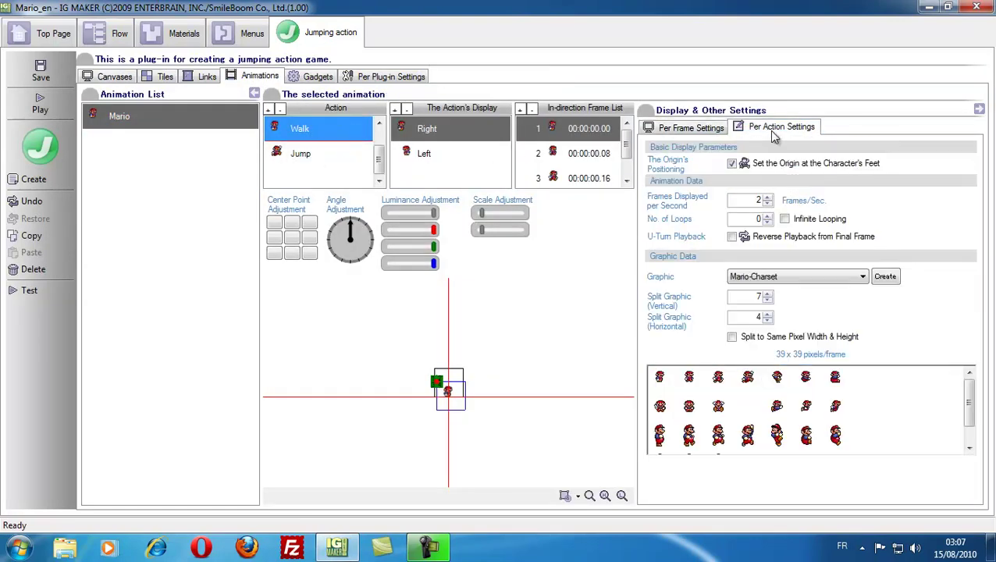
left_click(786, 220)
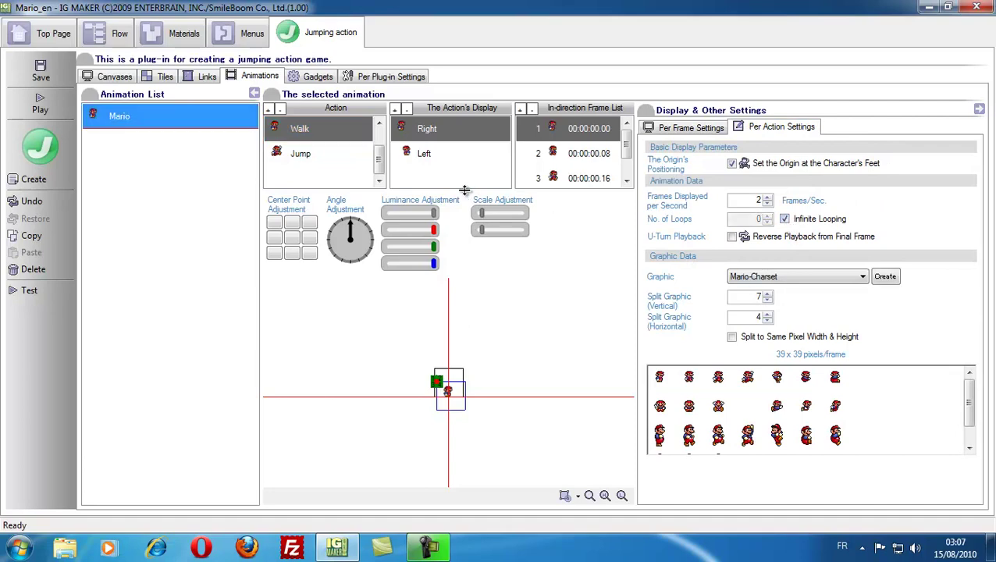
left_click(503, 160)
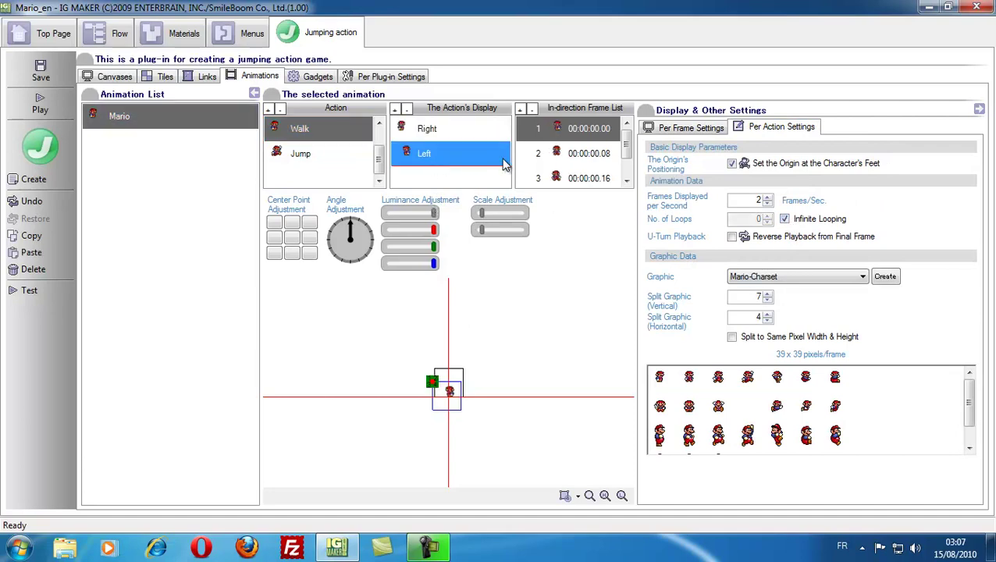
Set the Player gadget's basic lateral movement distance (VX) to 4 and test-play the game
left_click(359, 76)
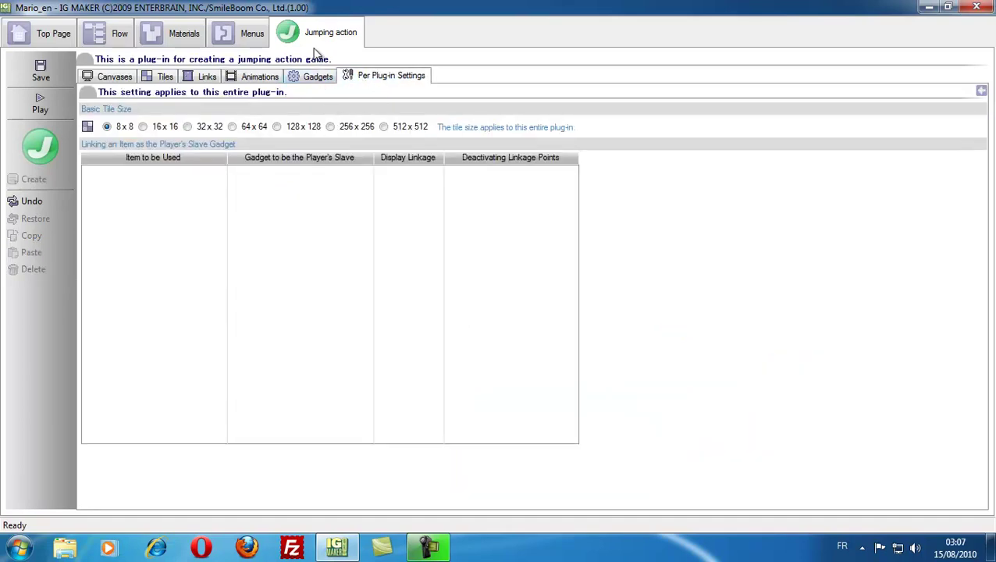
left_click(316, 76)
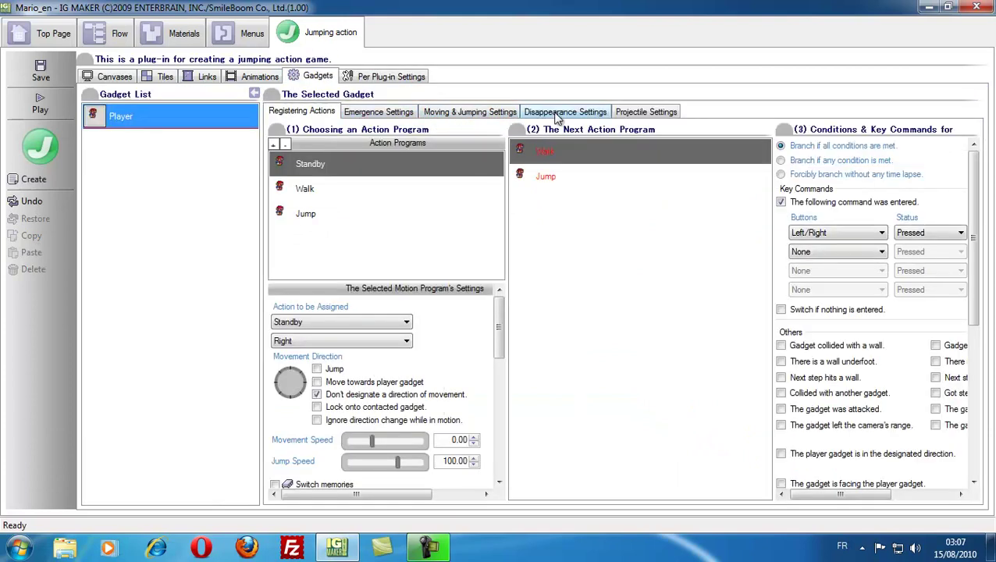
left_click(469, 113)
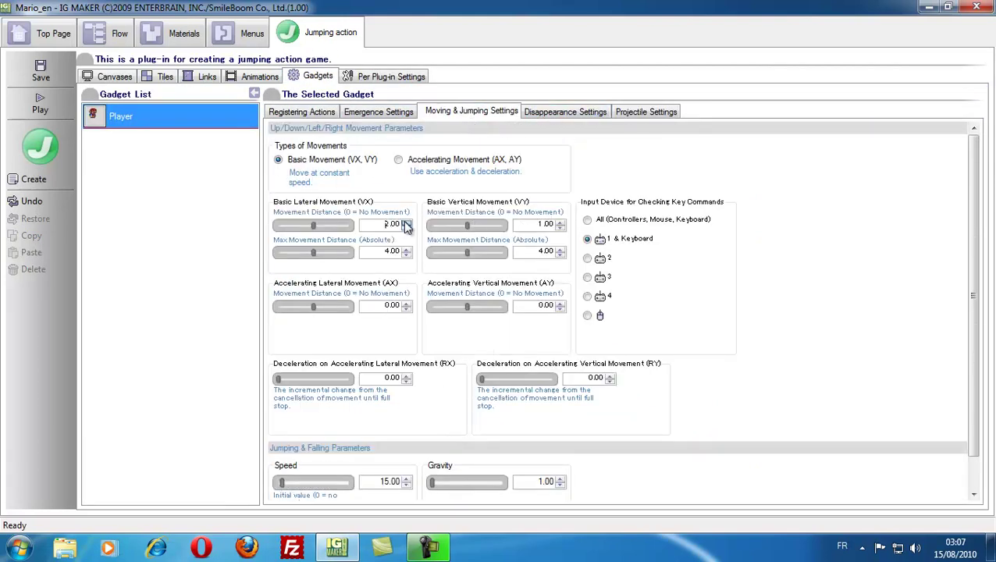
left_click(405, 222)
left_click(42, 107)
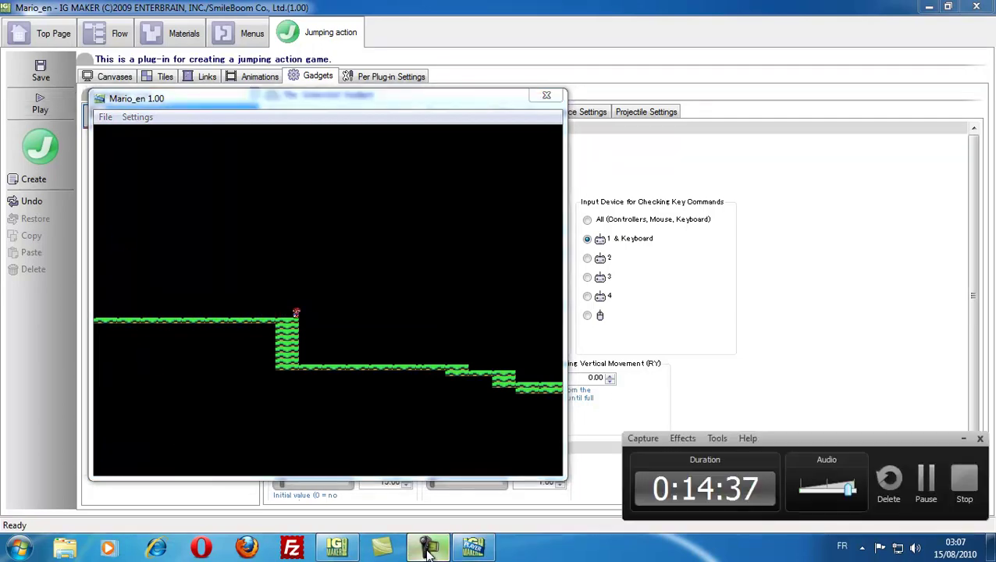
key("Escape")
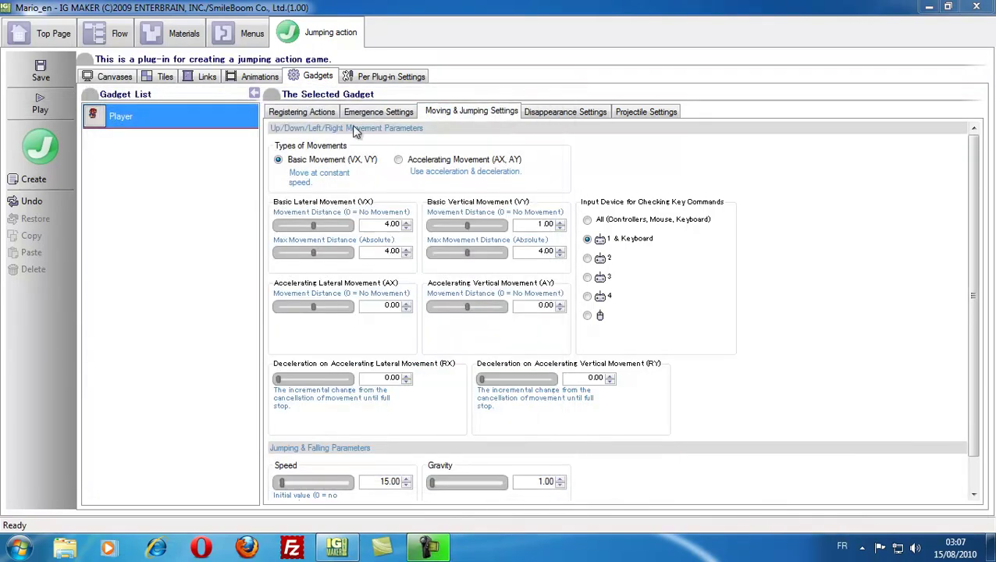
Check the Player's Walk branches and change the button of Standby's branch to Jump to A
left_click(260, 76)
left_click(316, 76)
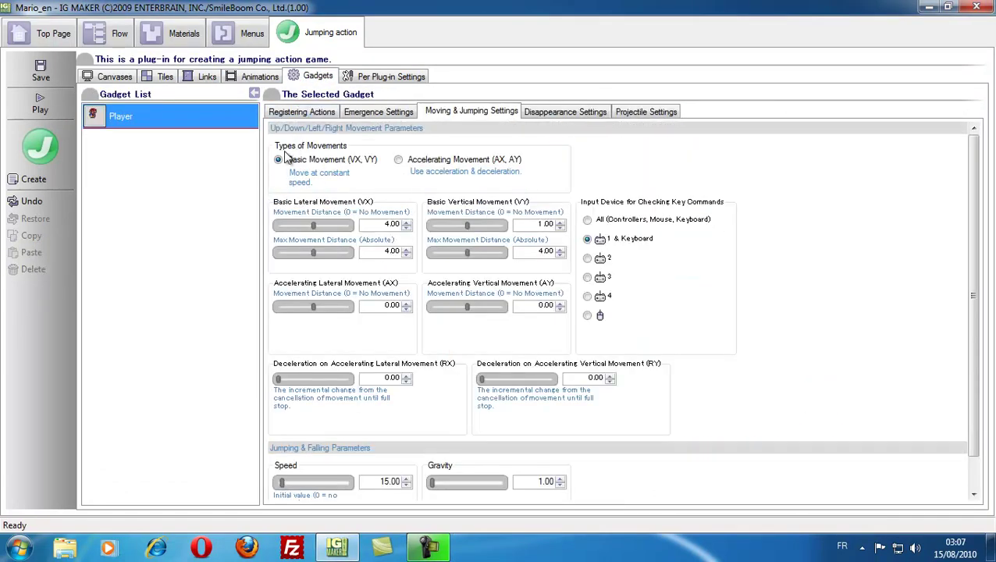
left_click(297, 113)
left_click(311, 190)
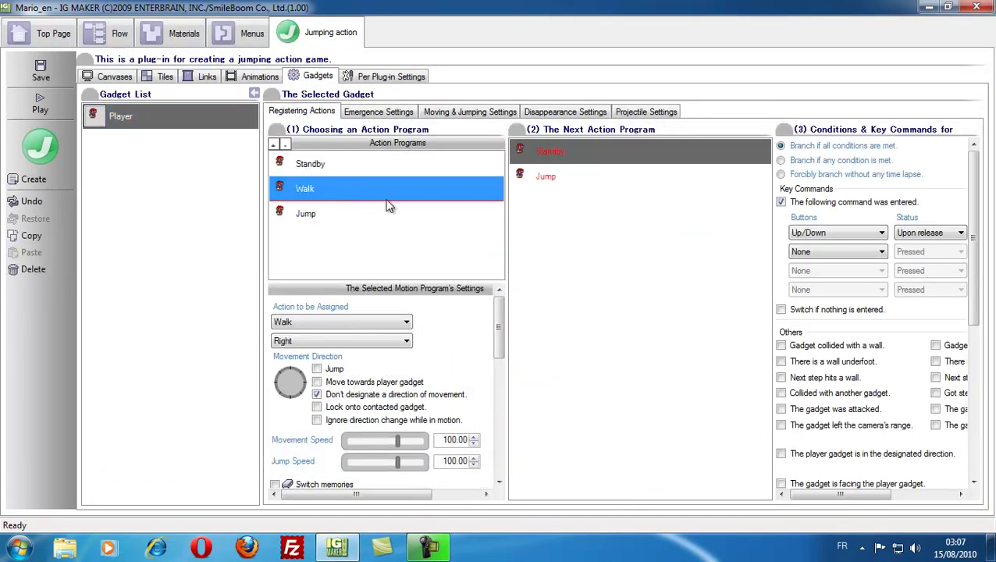
left_click(566, 179)
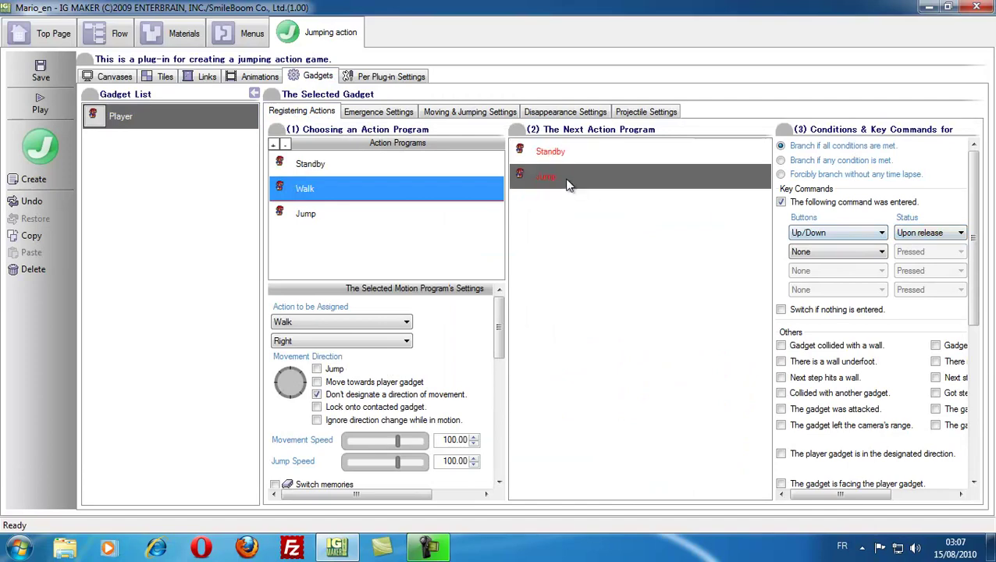
left_click(326, 166)
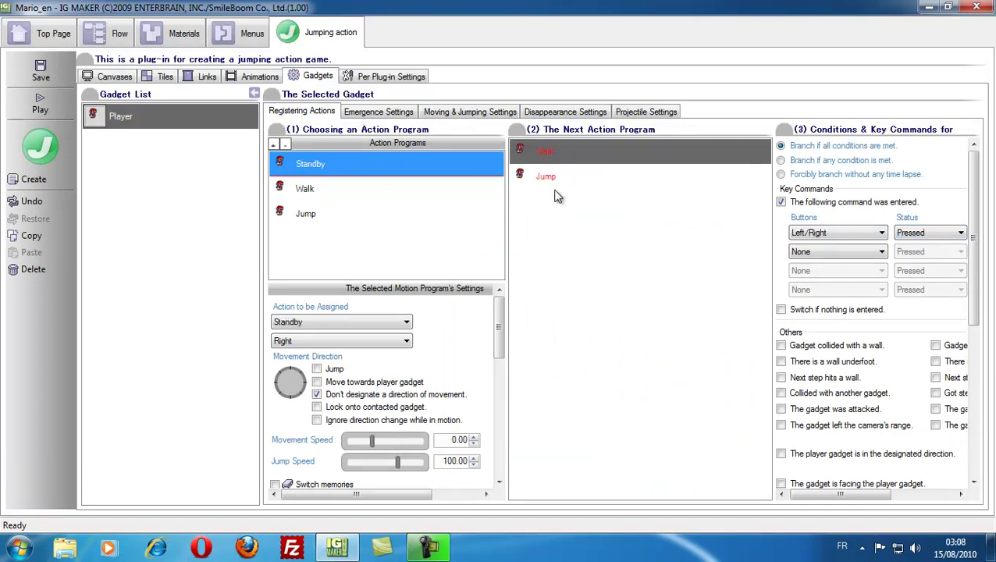
left_click(560, 184)
left_click(854, 232)
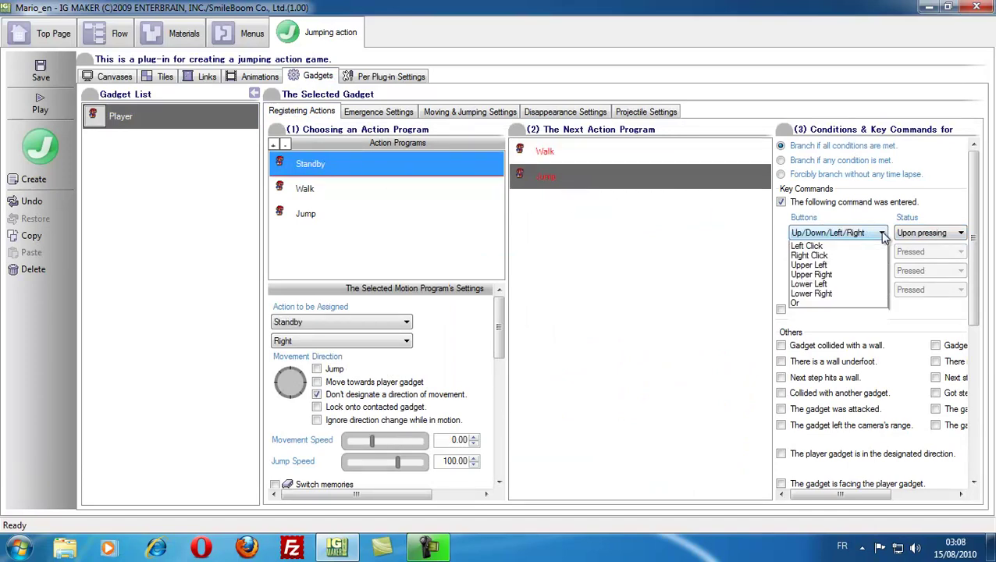
left_click(817, 322)
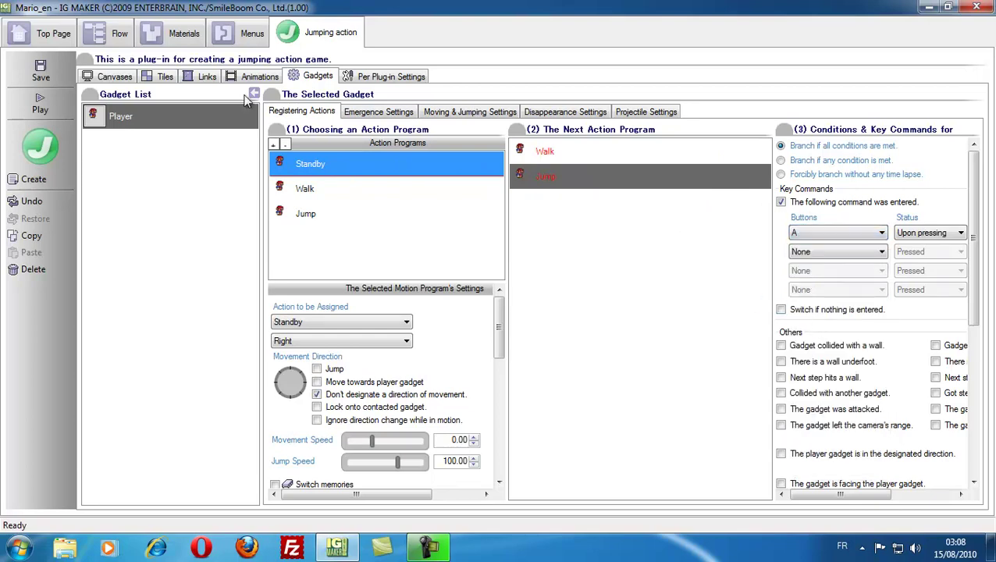
Test-play the game with the revised jump command, walk the character to the right, and close the play window
left_click(41, 104)
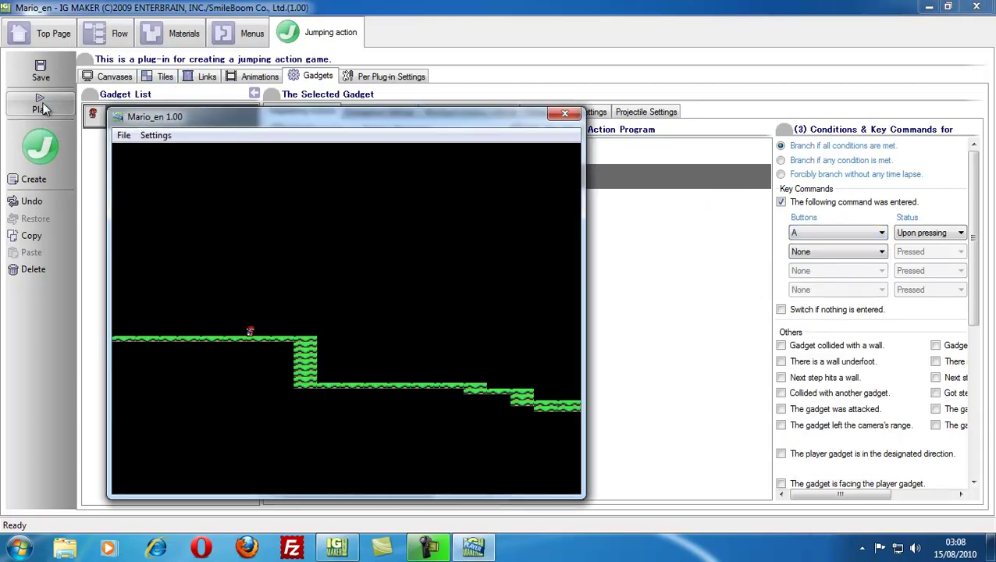
key("Right")
key("Escape")
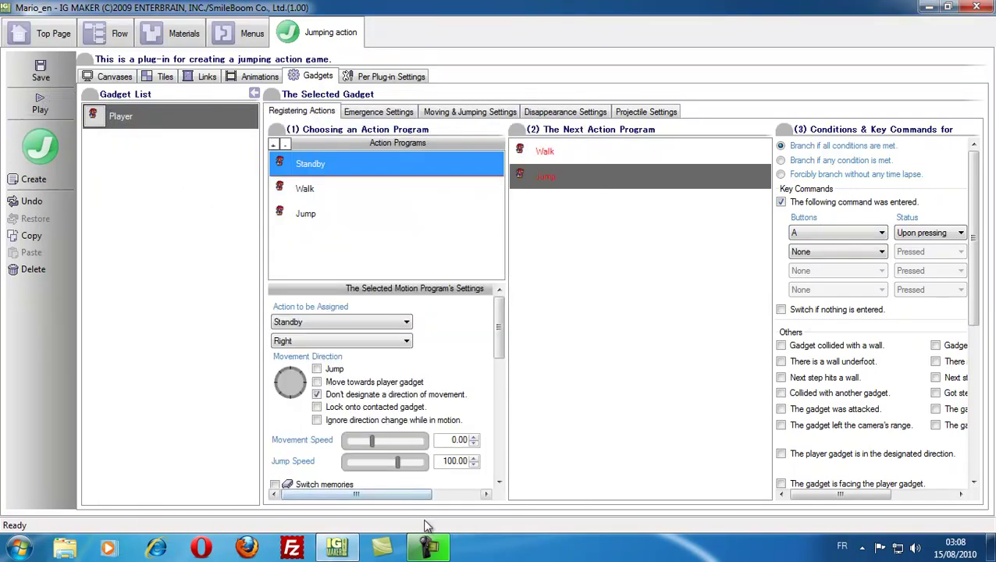
left_click(422, 550)
left_click(421, 550)
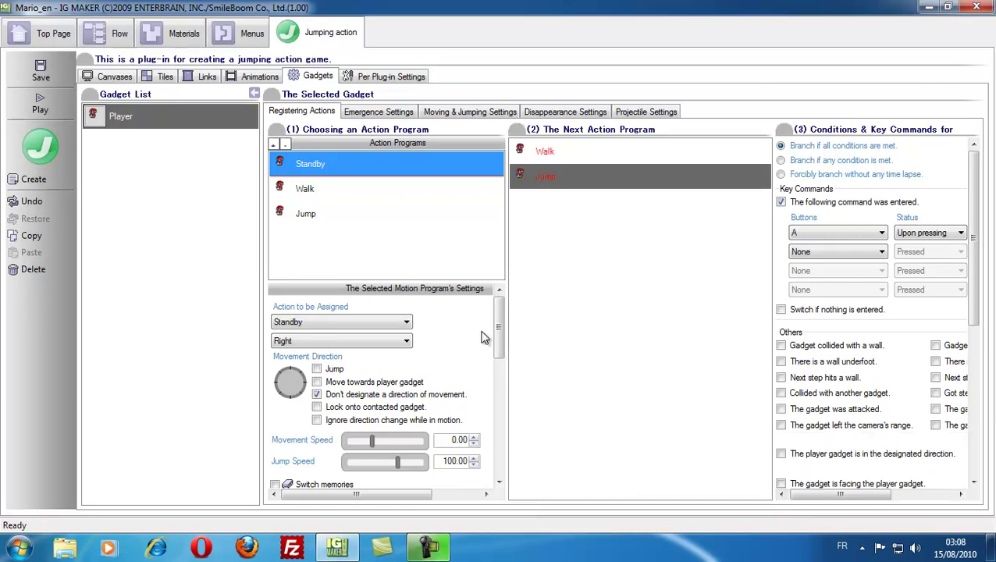
Review the branches of the Player's Standby, Walk and Jump actions, and change the button of Walk's branch to Standby to Left/Right
left_click(542, 153)
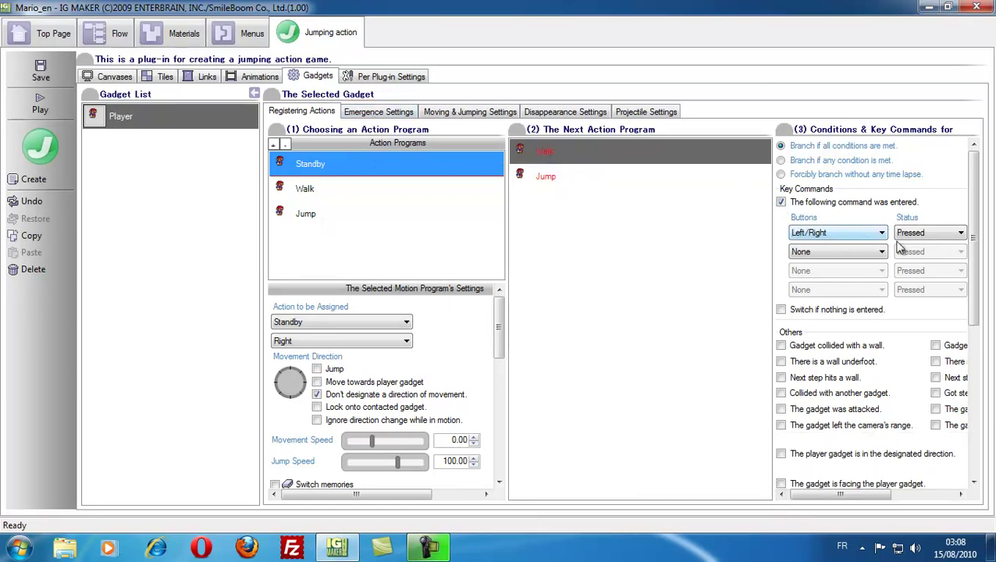
left_click(535, 178)
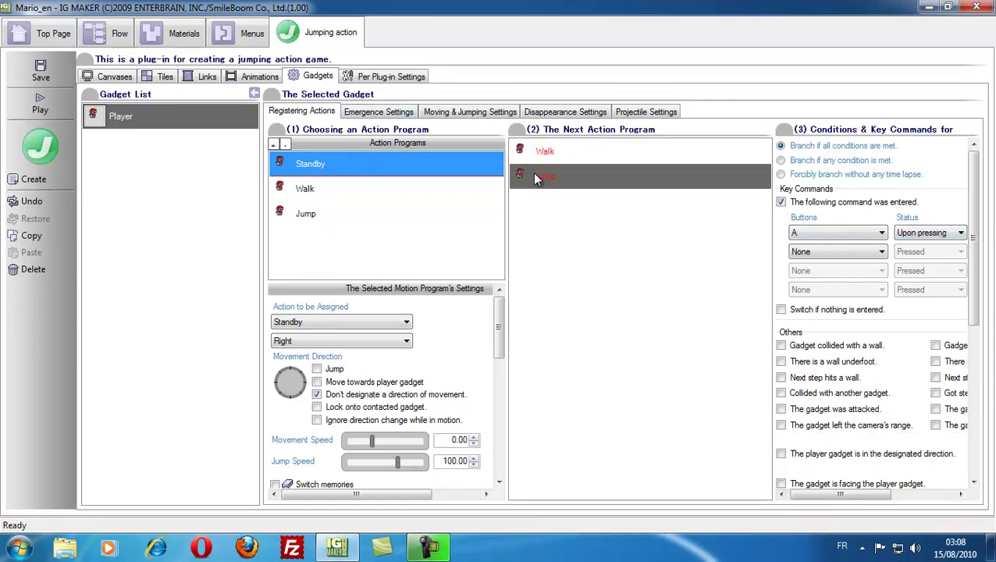
left_click(309, 190)
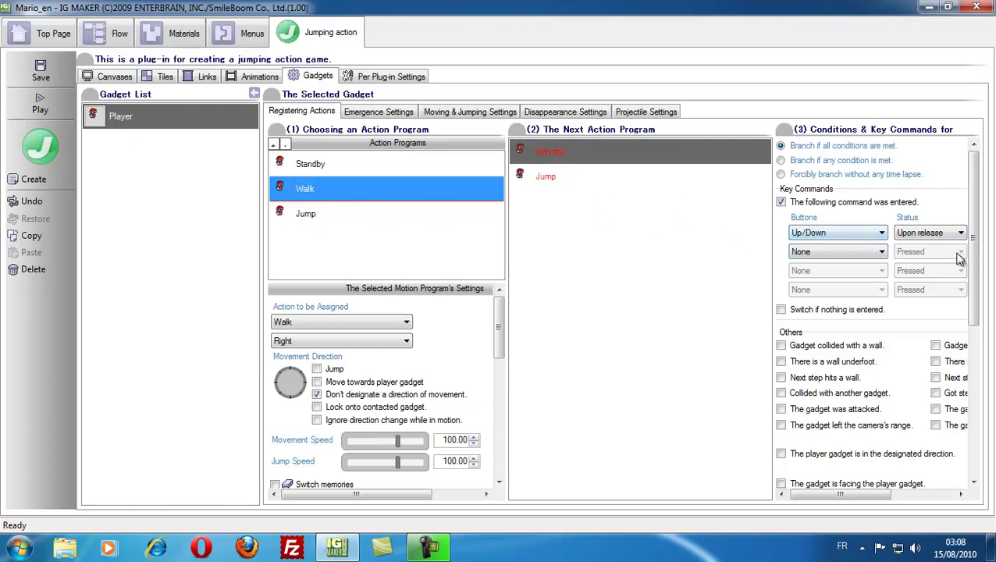
left_click(881, 234)
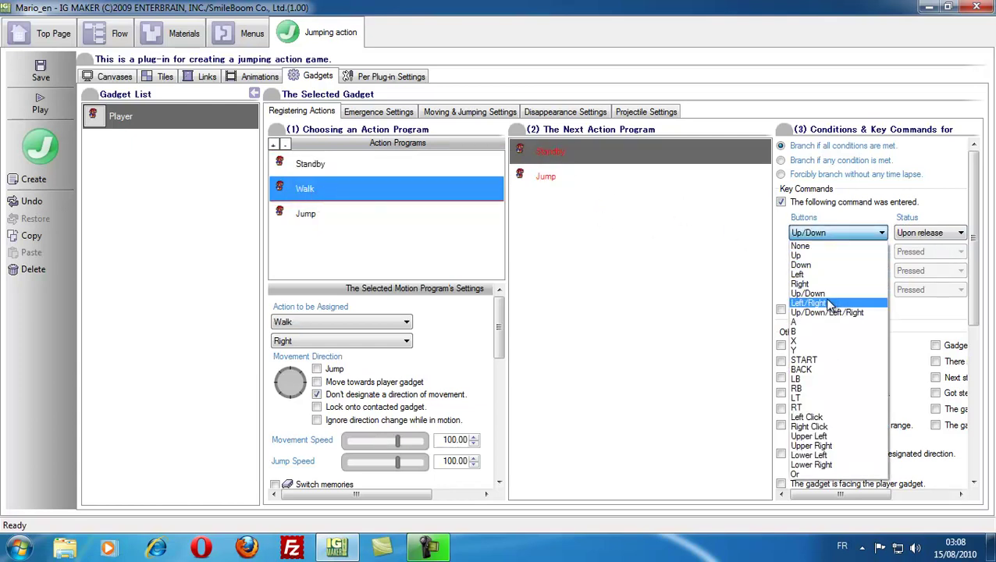
left_click(833, 303)
left_click(549, 180)
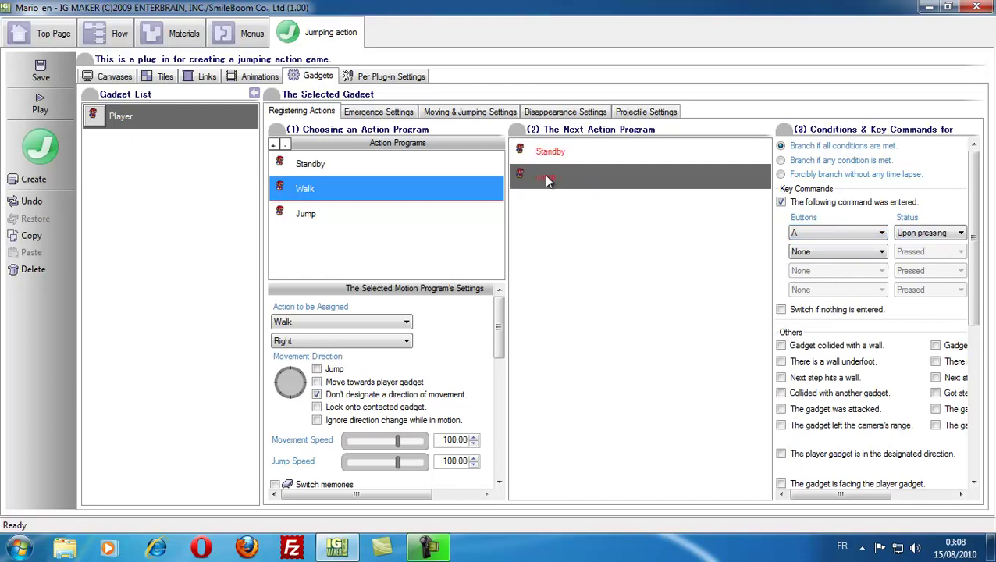
left_click(341, 207)
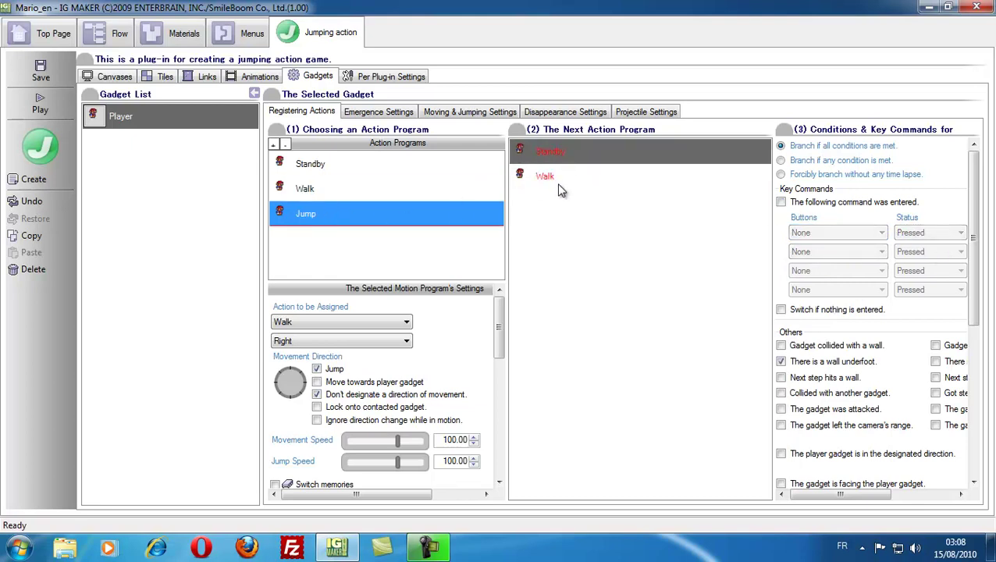
Test-play the game with the corrected Walk command and move the character to the left
left_click(43, 108)
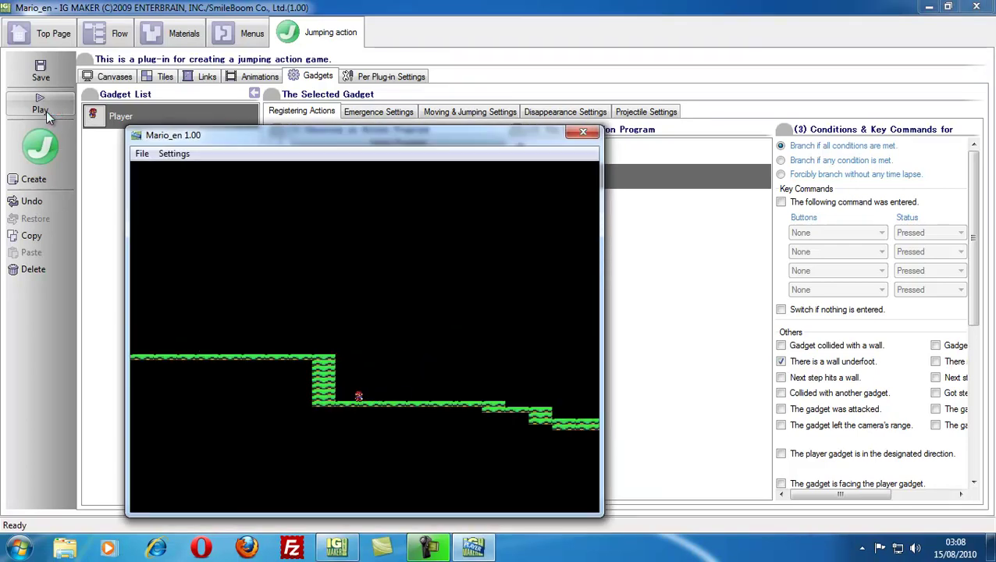
key("Left")
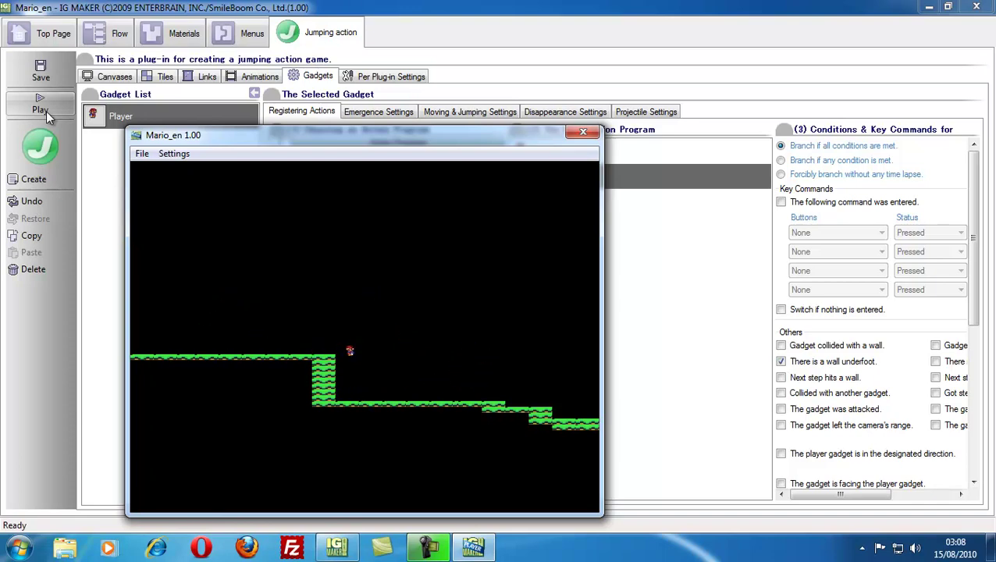
key("Left")
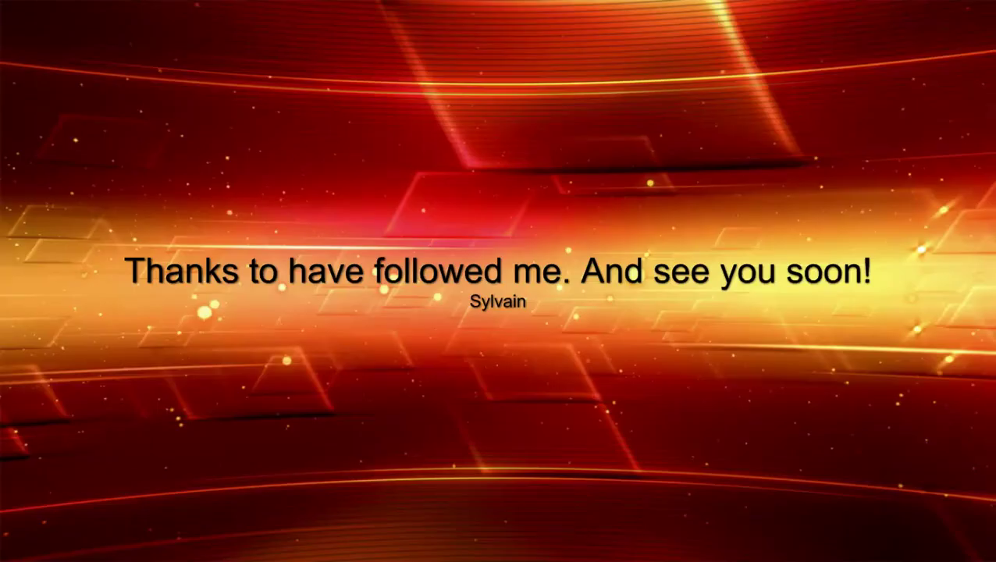